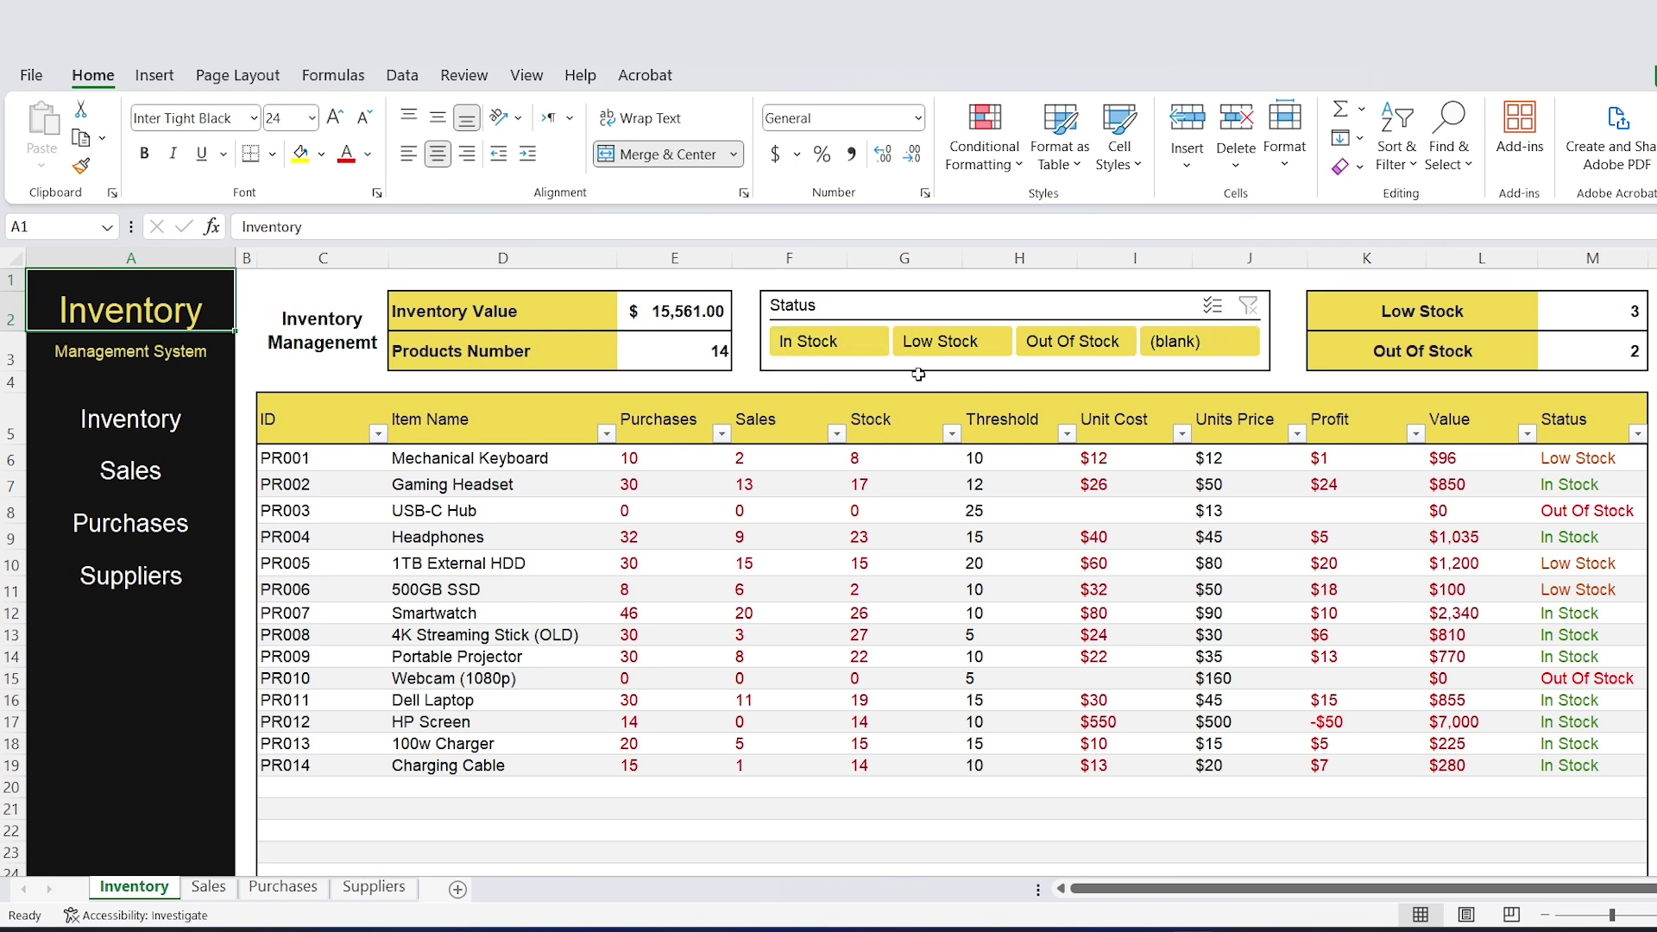
View the Out Of Stock items and the In Stock items with the Status slicer, and clear the filter.
click(1089, 338)
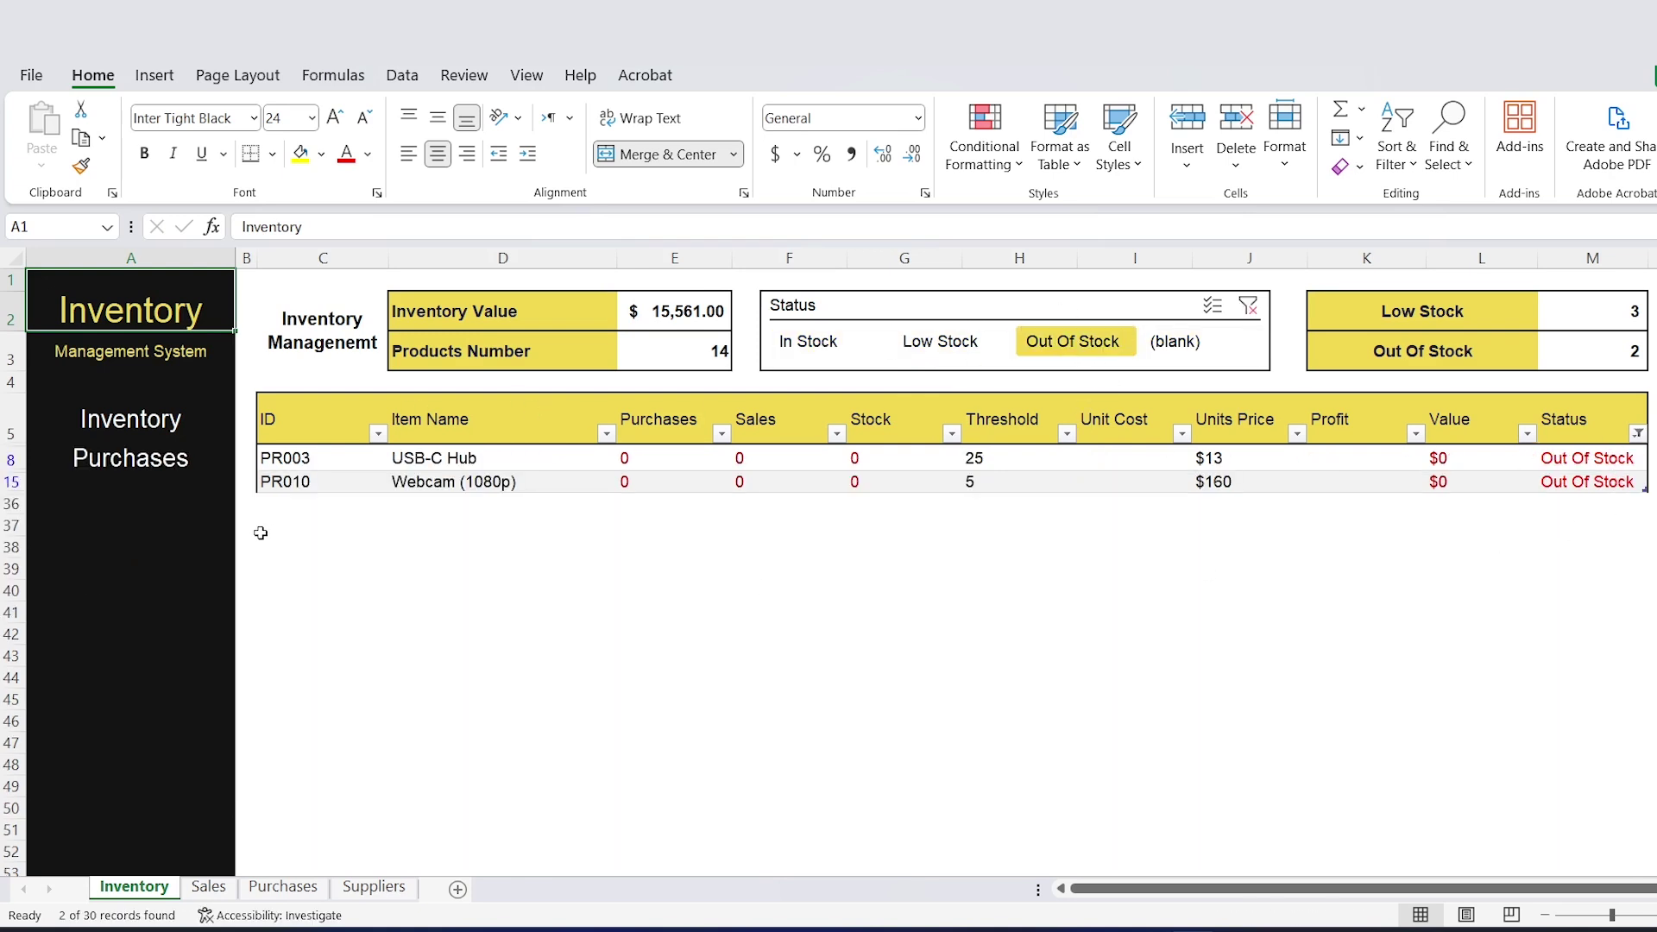
click(945, 343)
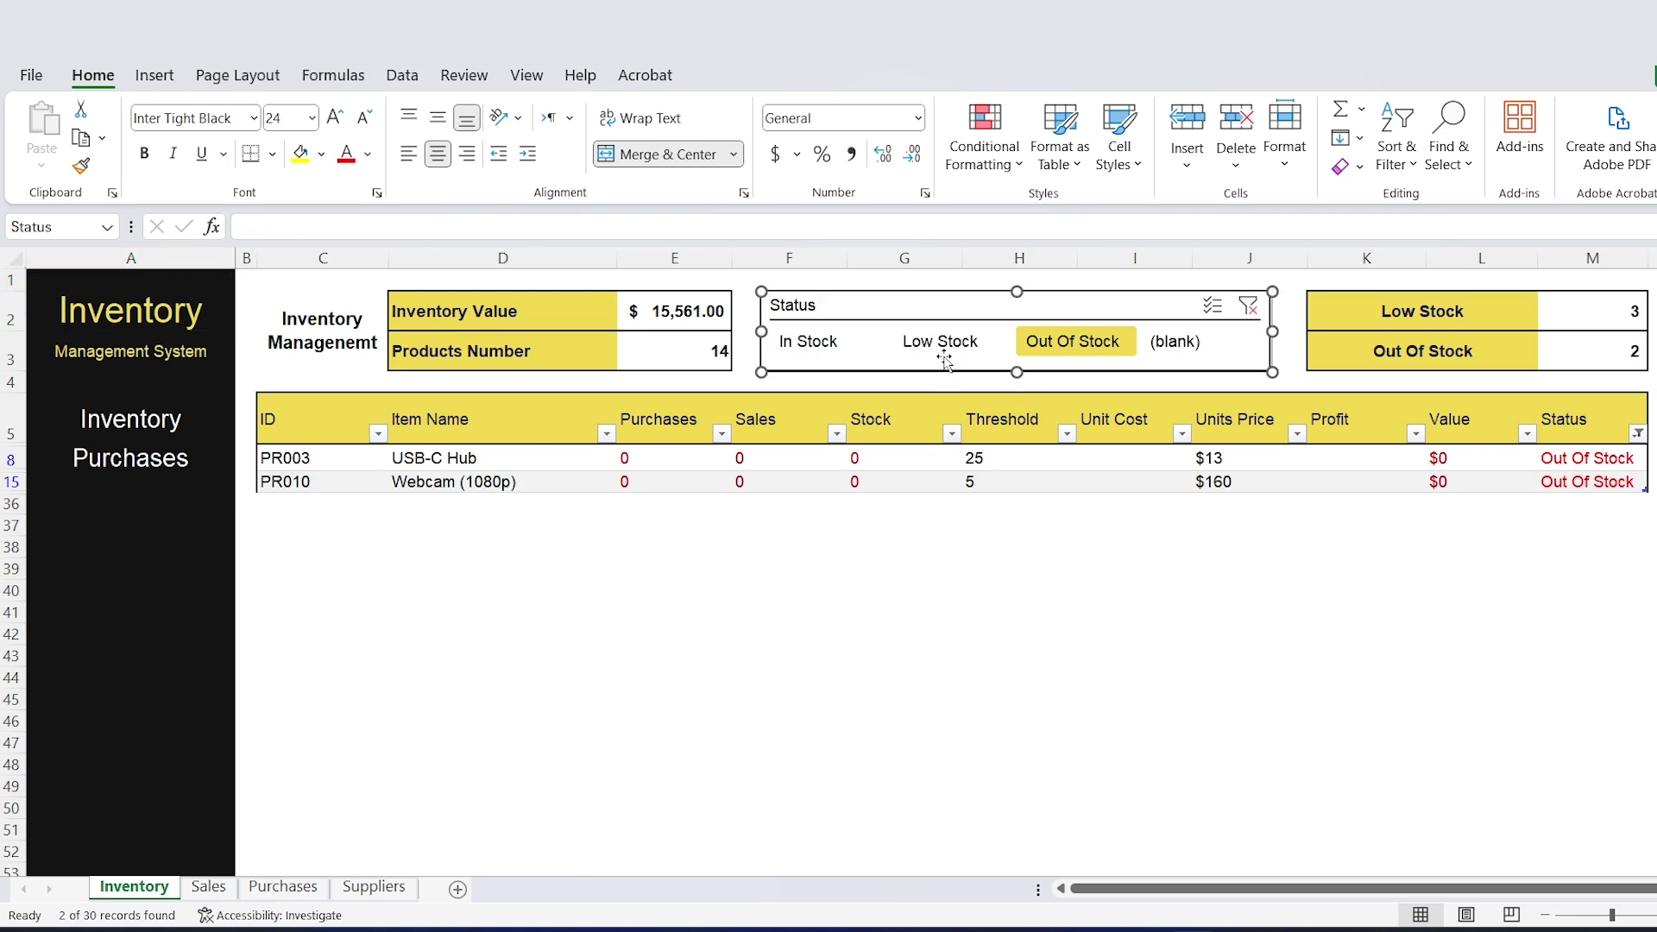
click(838, 346)
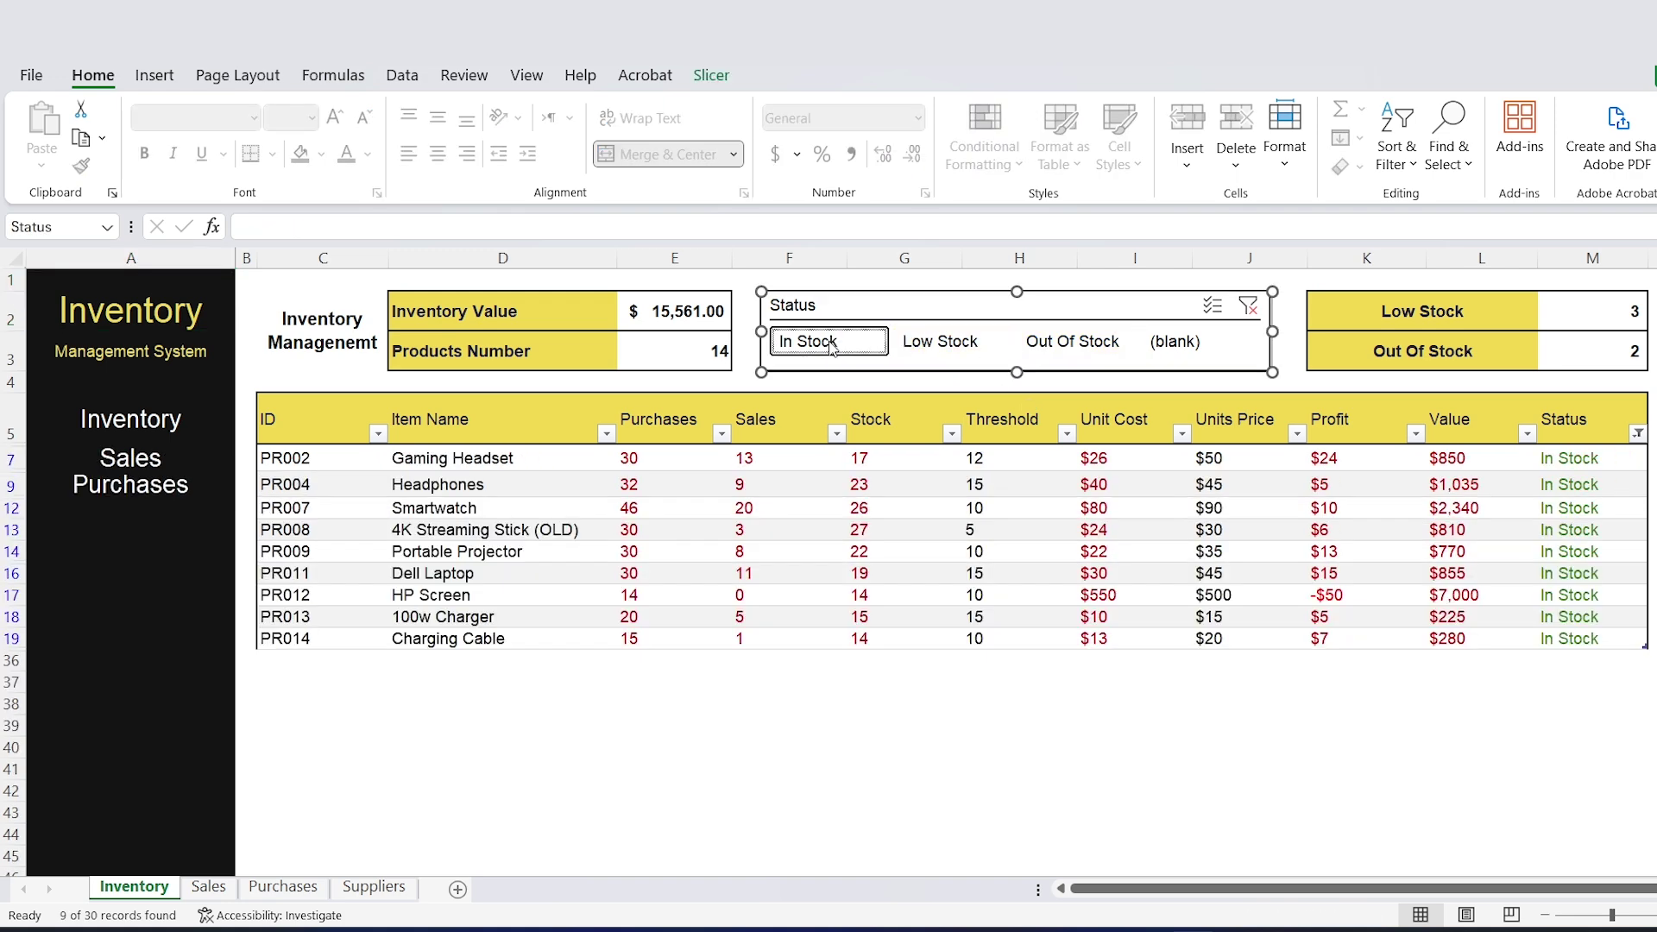
click(1248, 308)
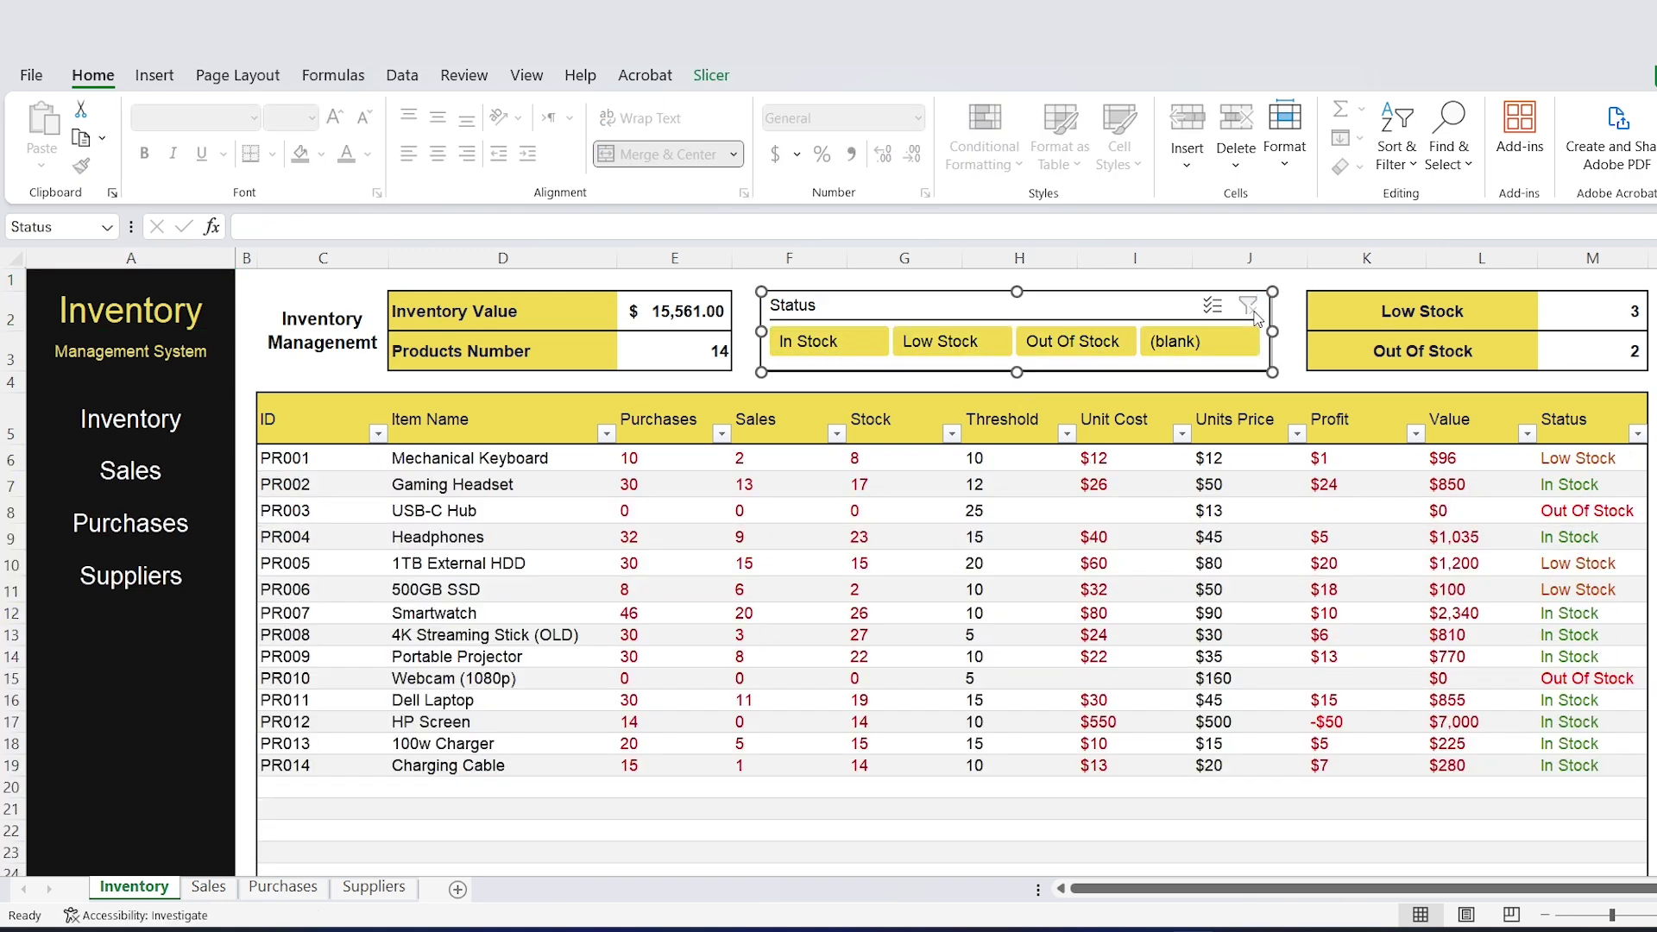
key(Escape)
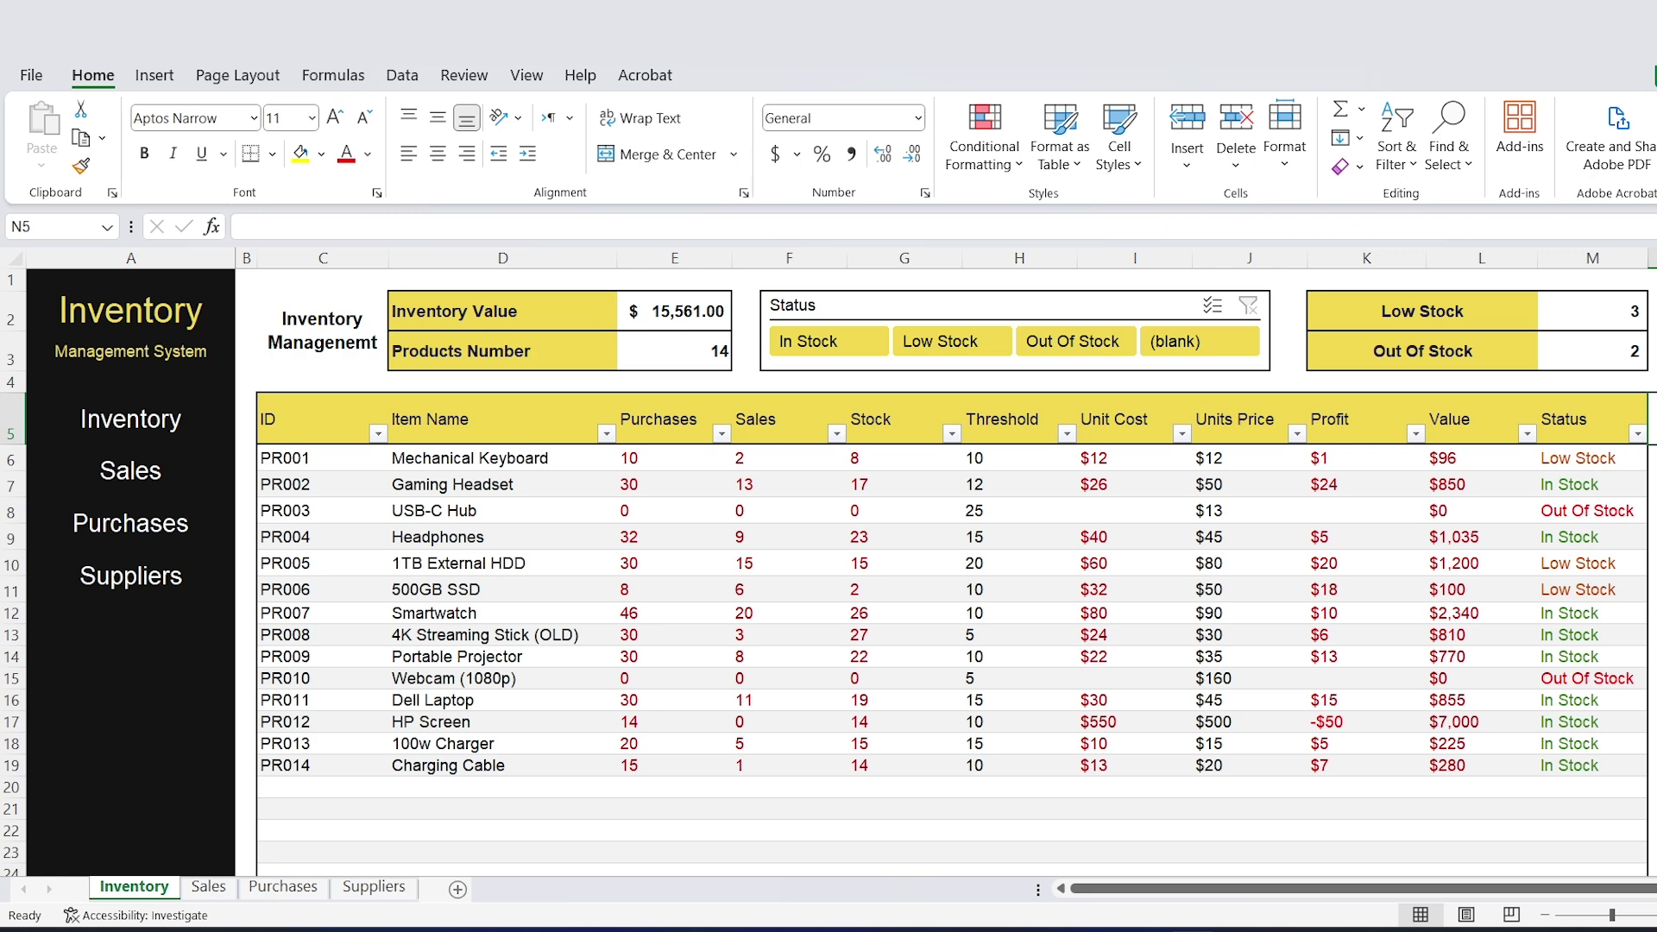
Look over the full inventory table, filter it to Out Of Stock items, and clear the filter.
scroll(1378, 458, down, 4)
scroll(1394, 710, up, 3)
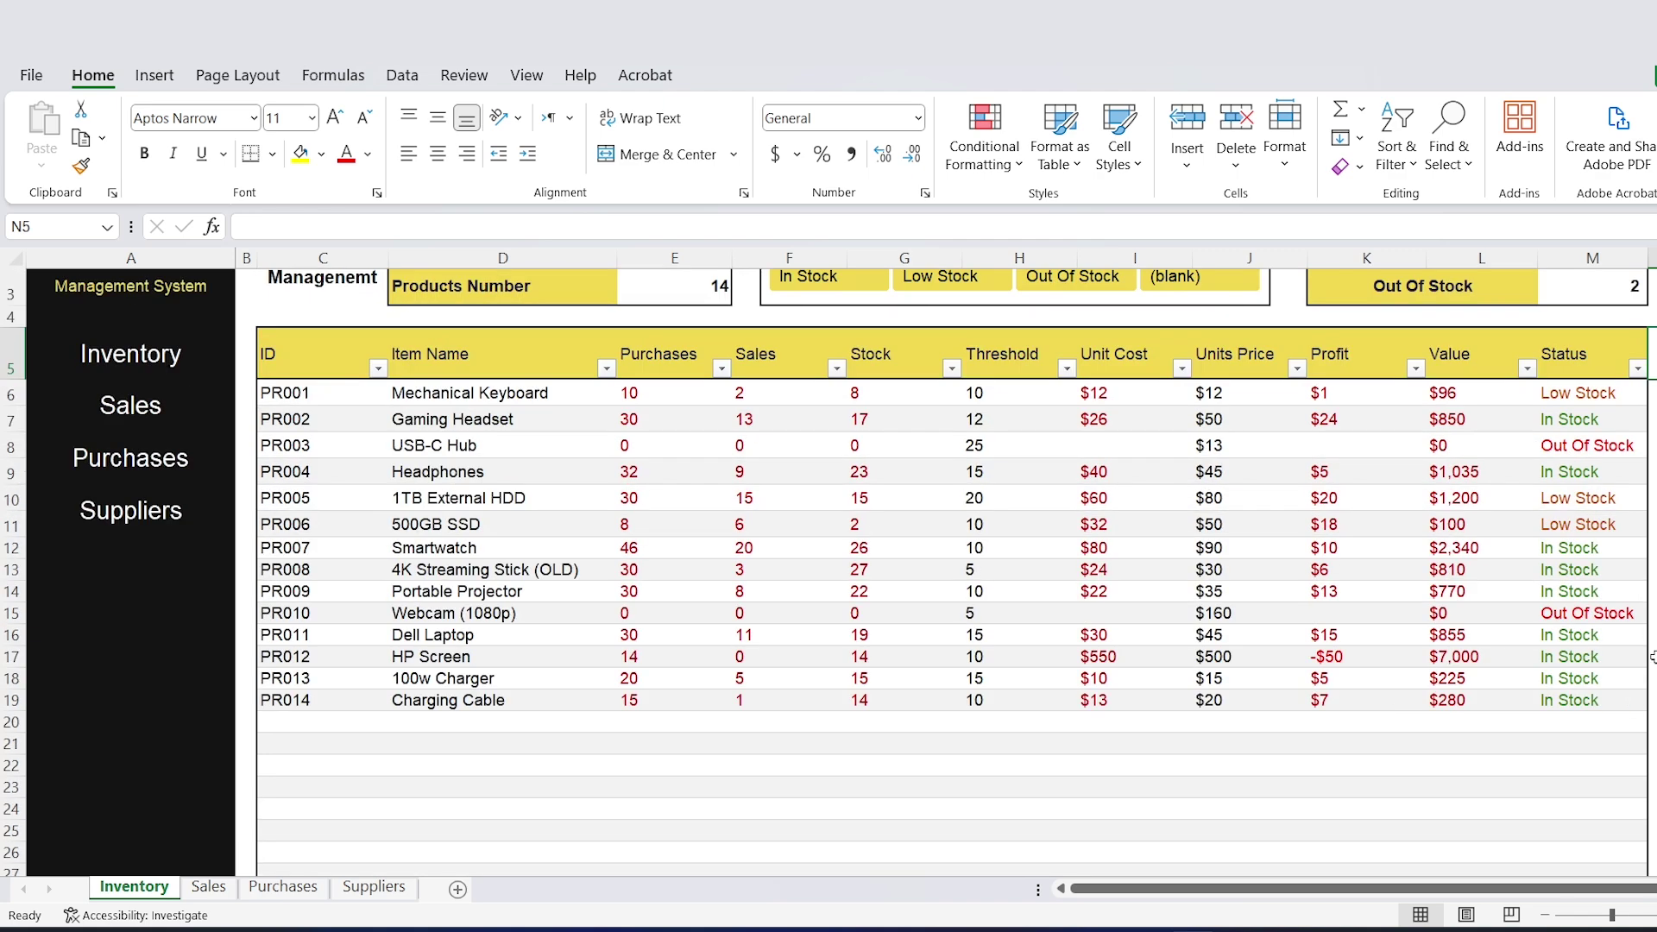
scroll(949, 572, up, 1)
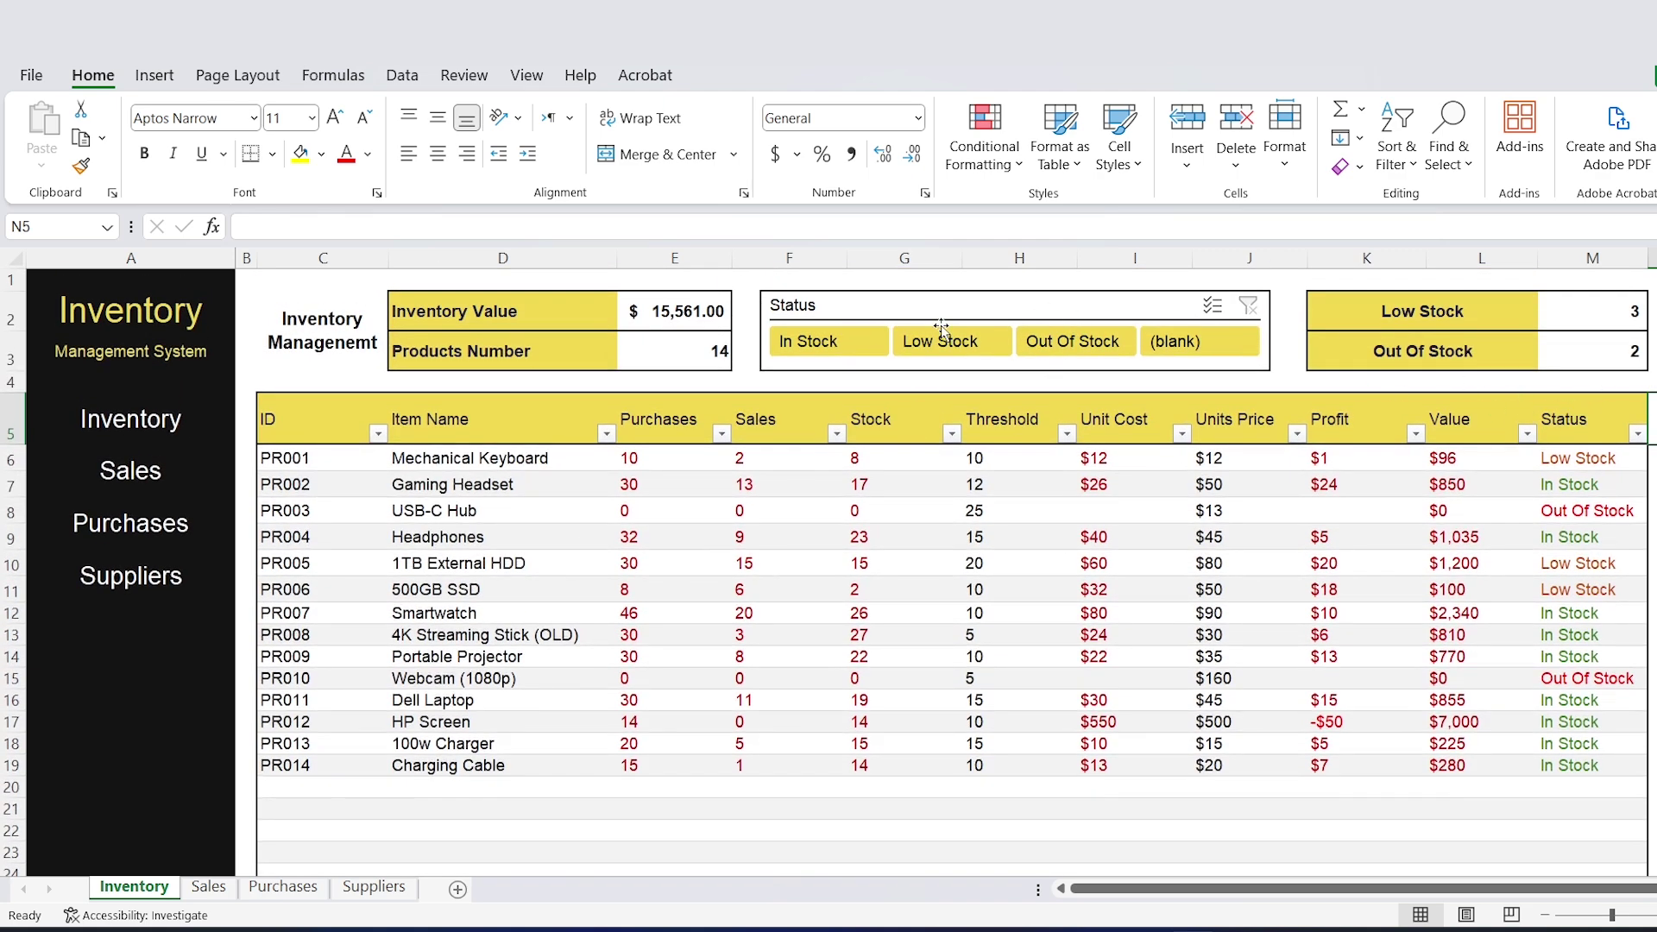
click(1063, 345)
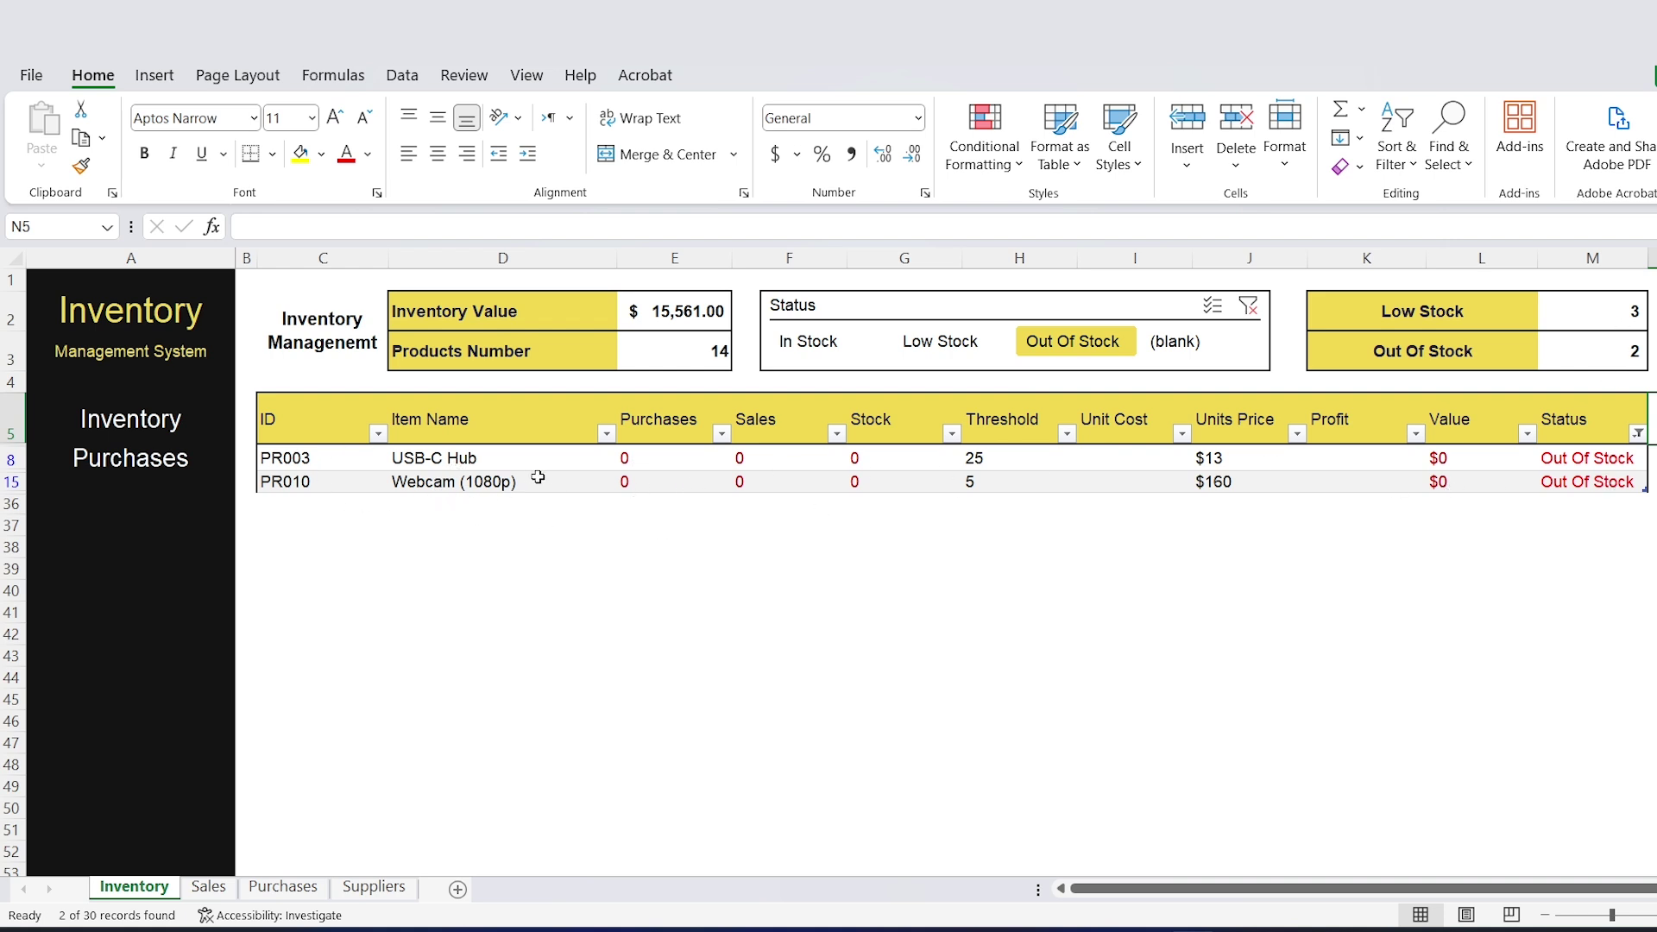
click(1250, 311)
click(1249, 308)
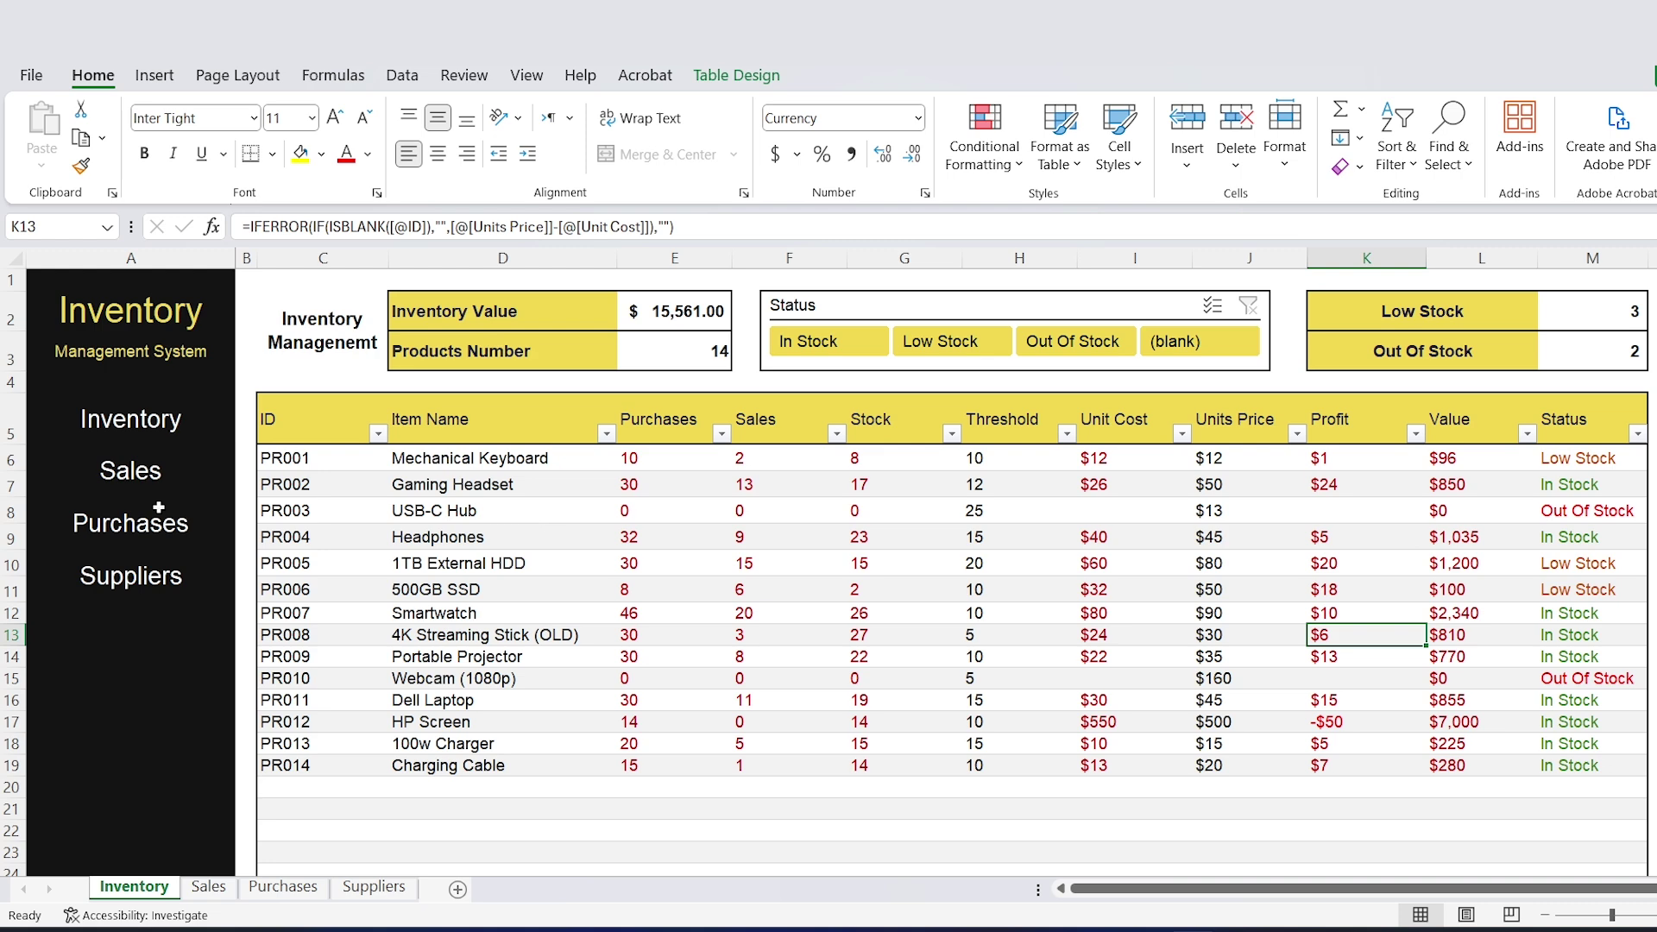
click(166, 540)
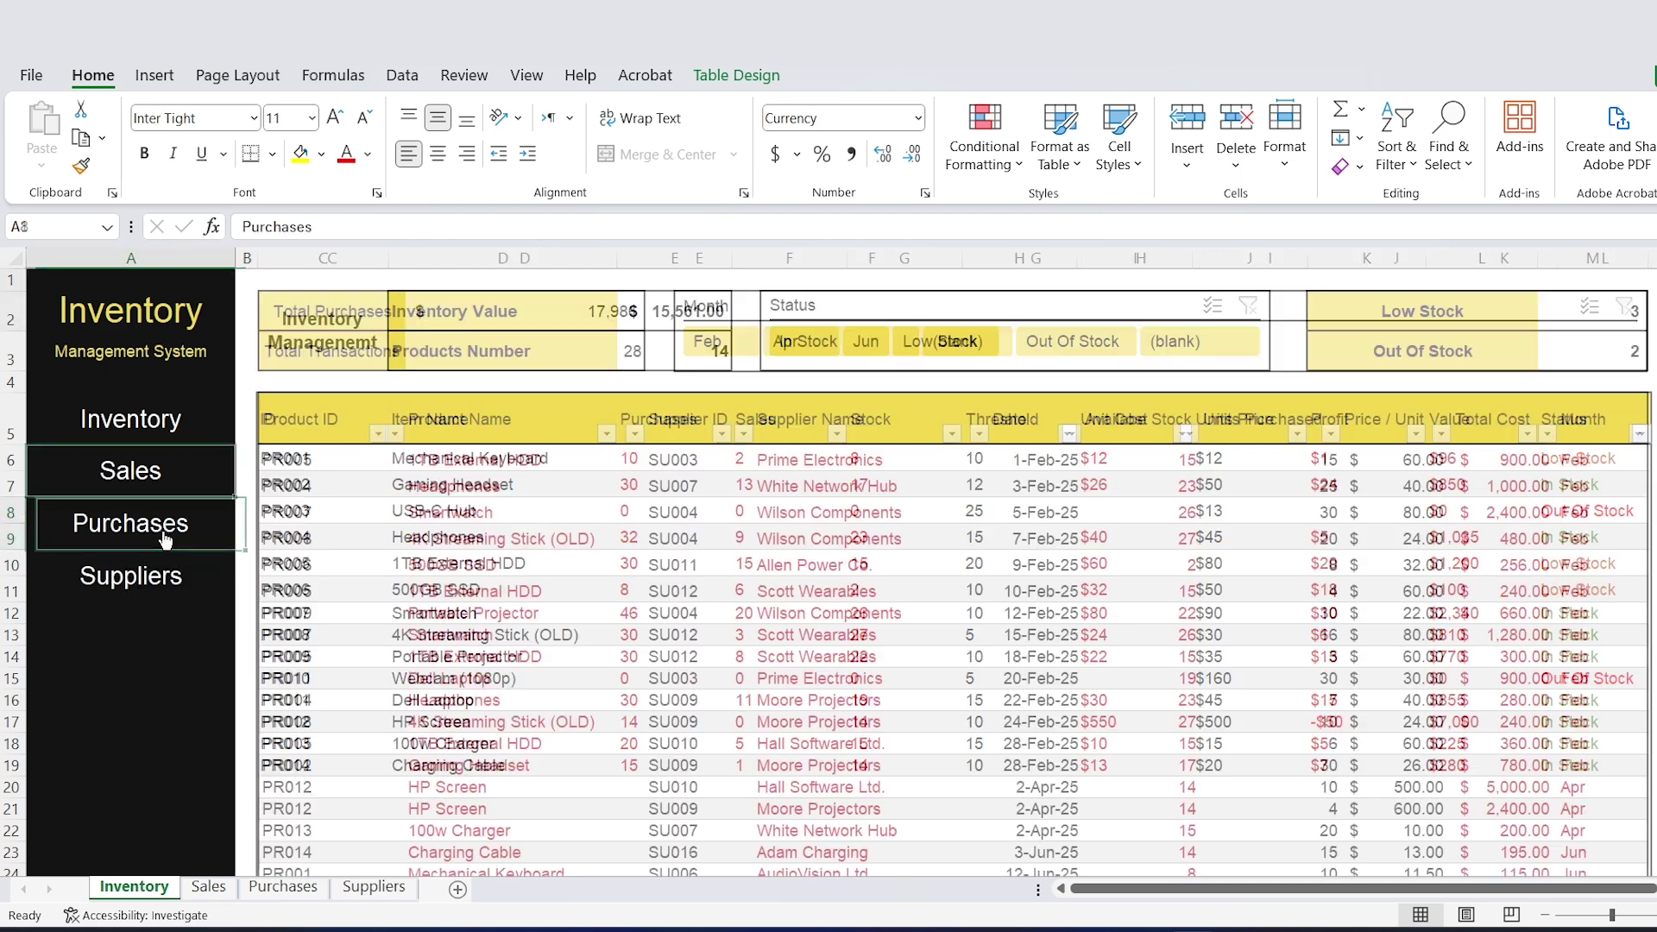
click(415, 700)
scroll(328, 535, up, 1)
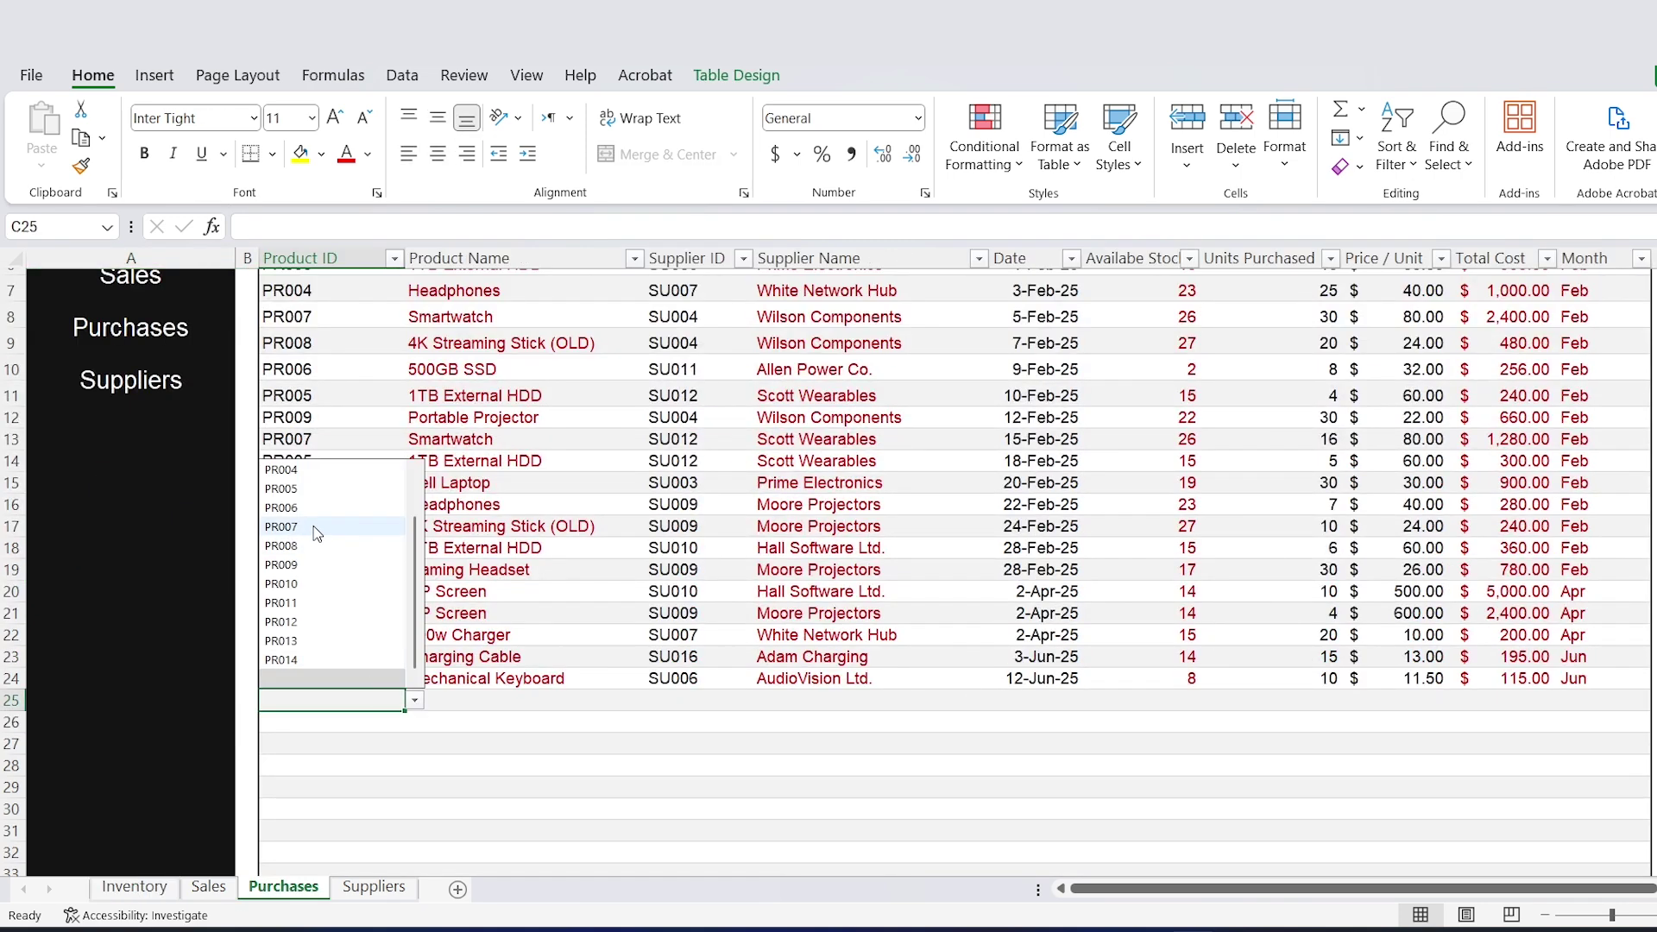
click(323, 510)
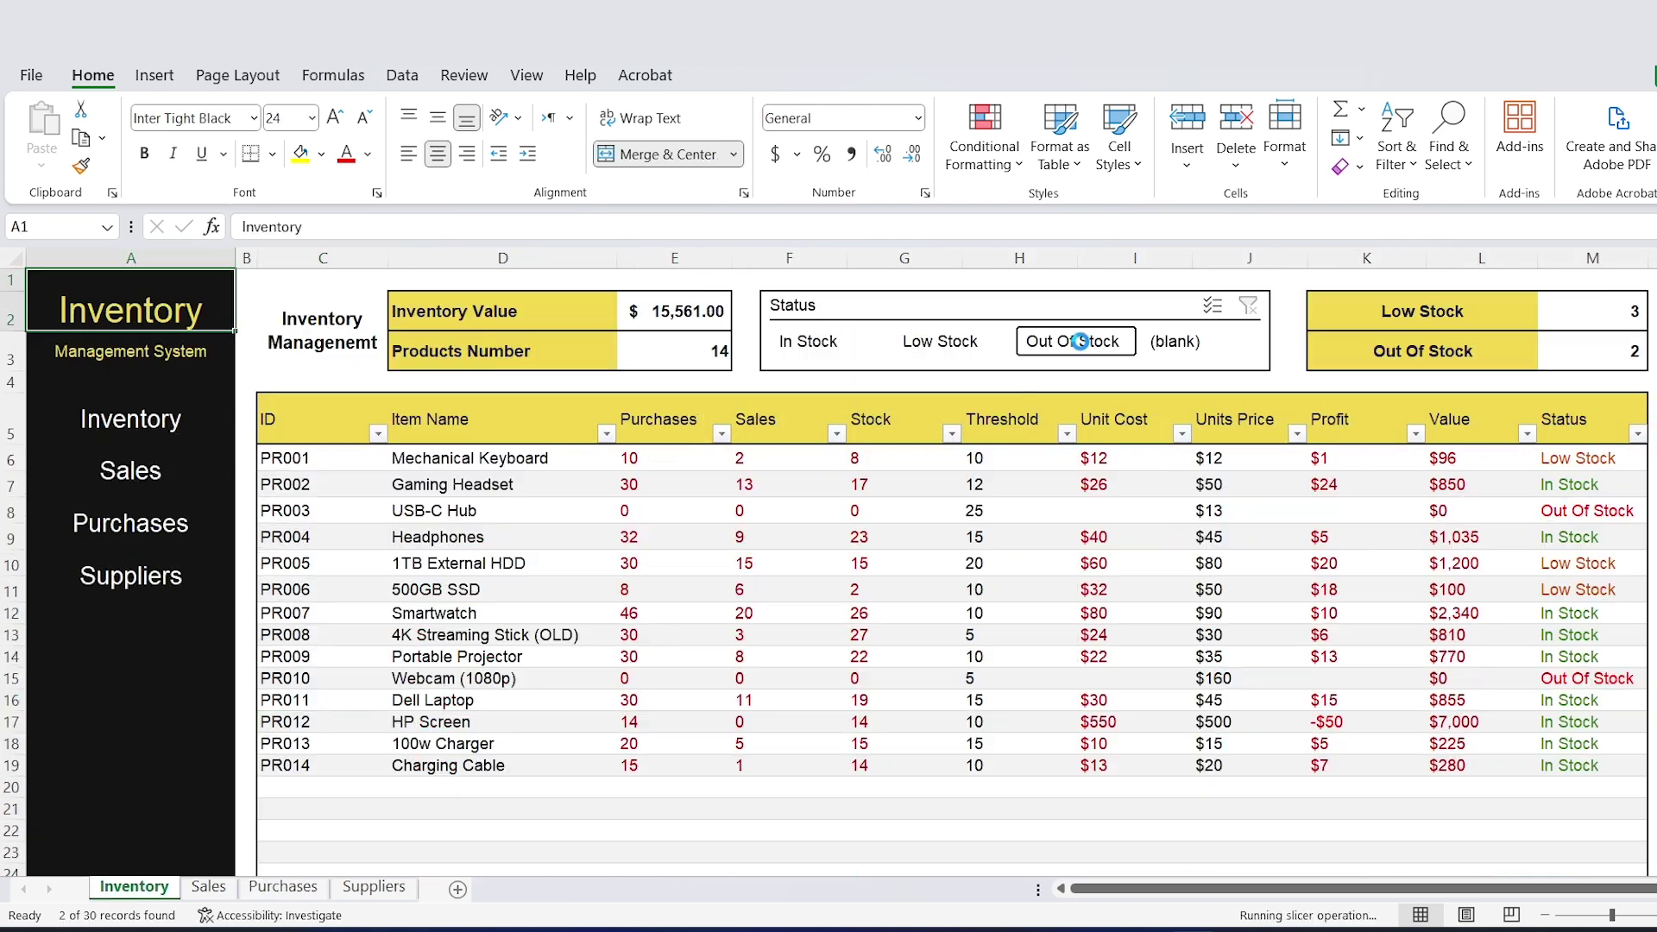
Filter the inventory by Out Of Stock status to identify products to restock, and remove the filter.
click(1073, 340)
click(1546, 598)
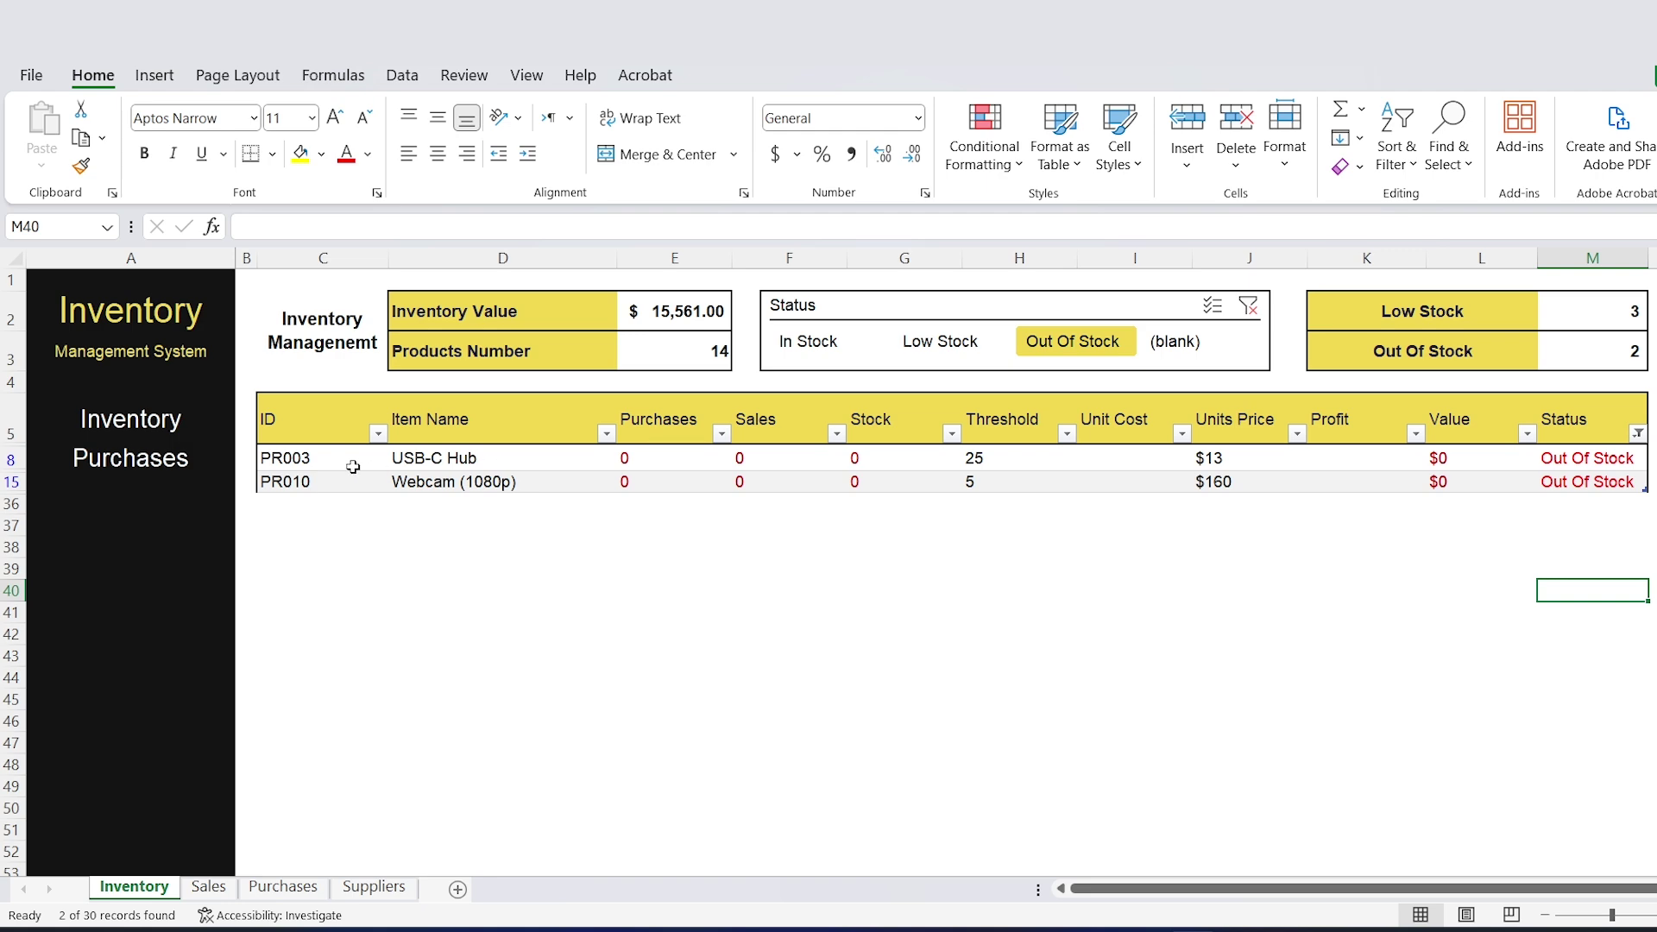
click(1248, 306)
On the Purchases sheet, start a new entry in the first empty row with product ID PR003.
click(169, 528)
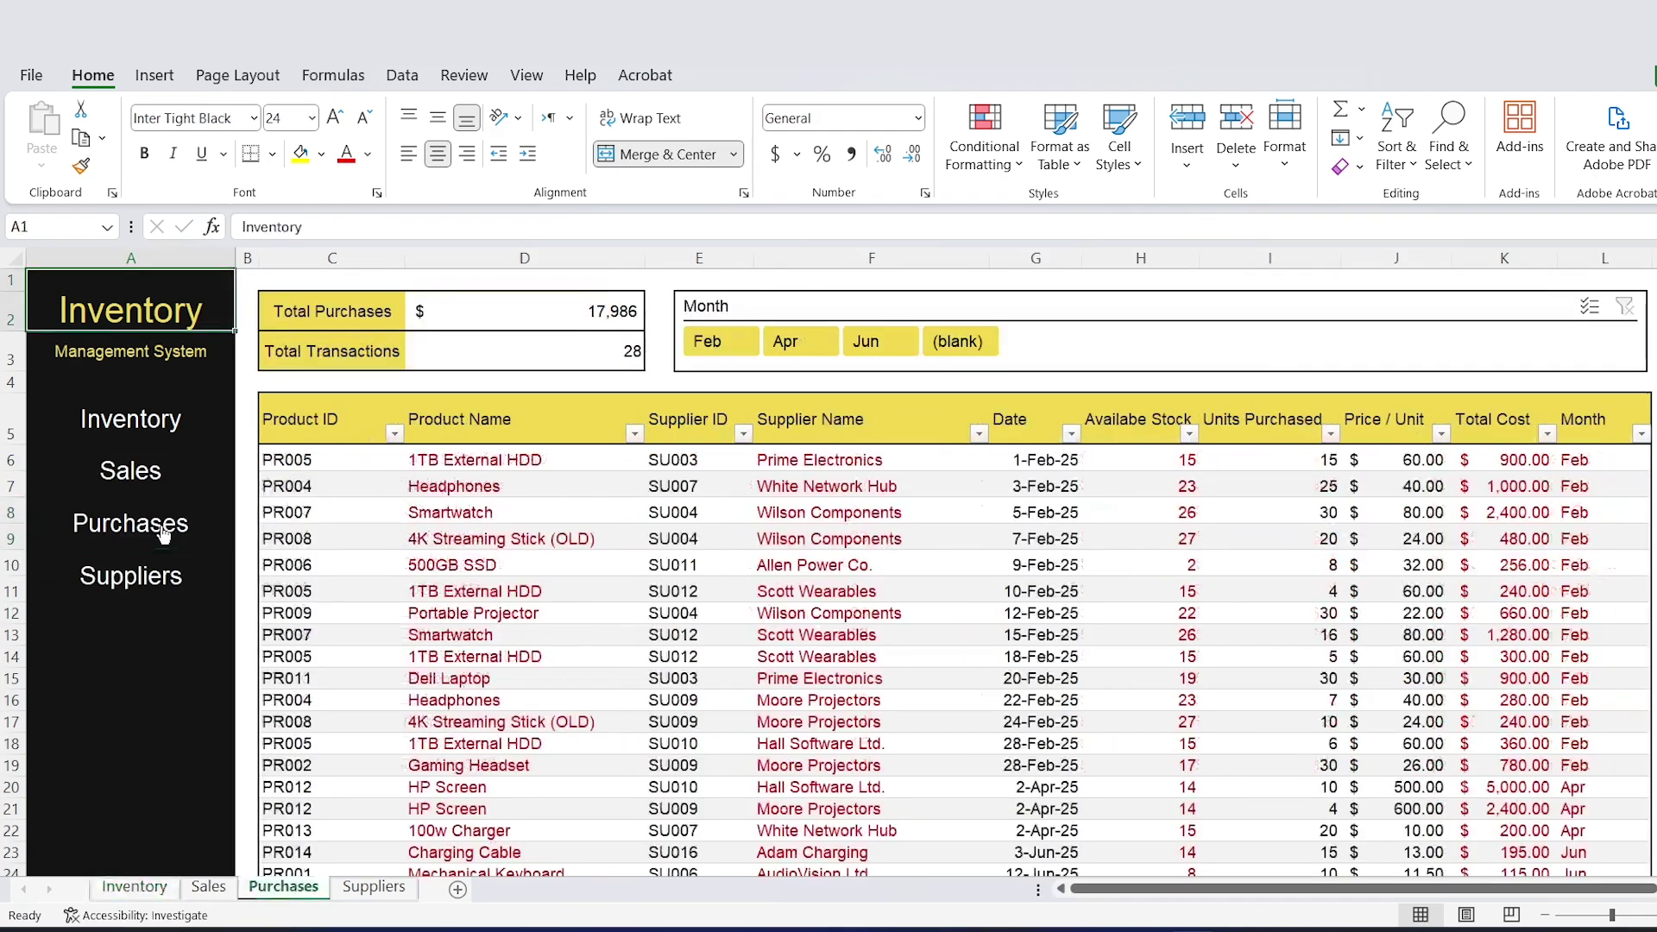
scroll(328, 582, down, 2)
click(338, 700)
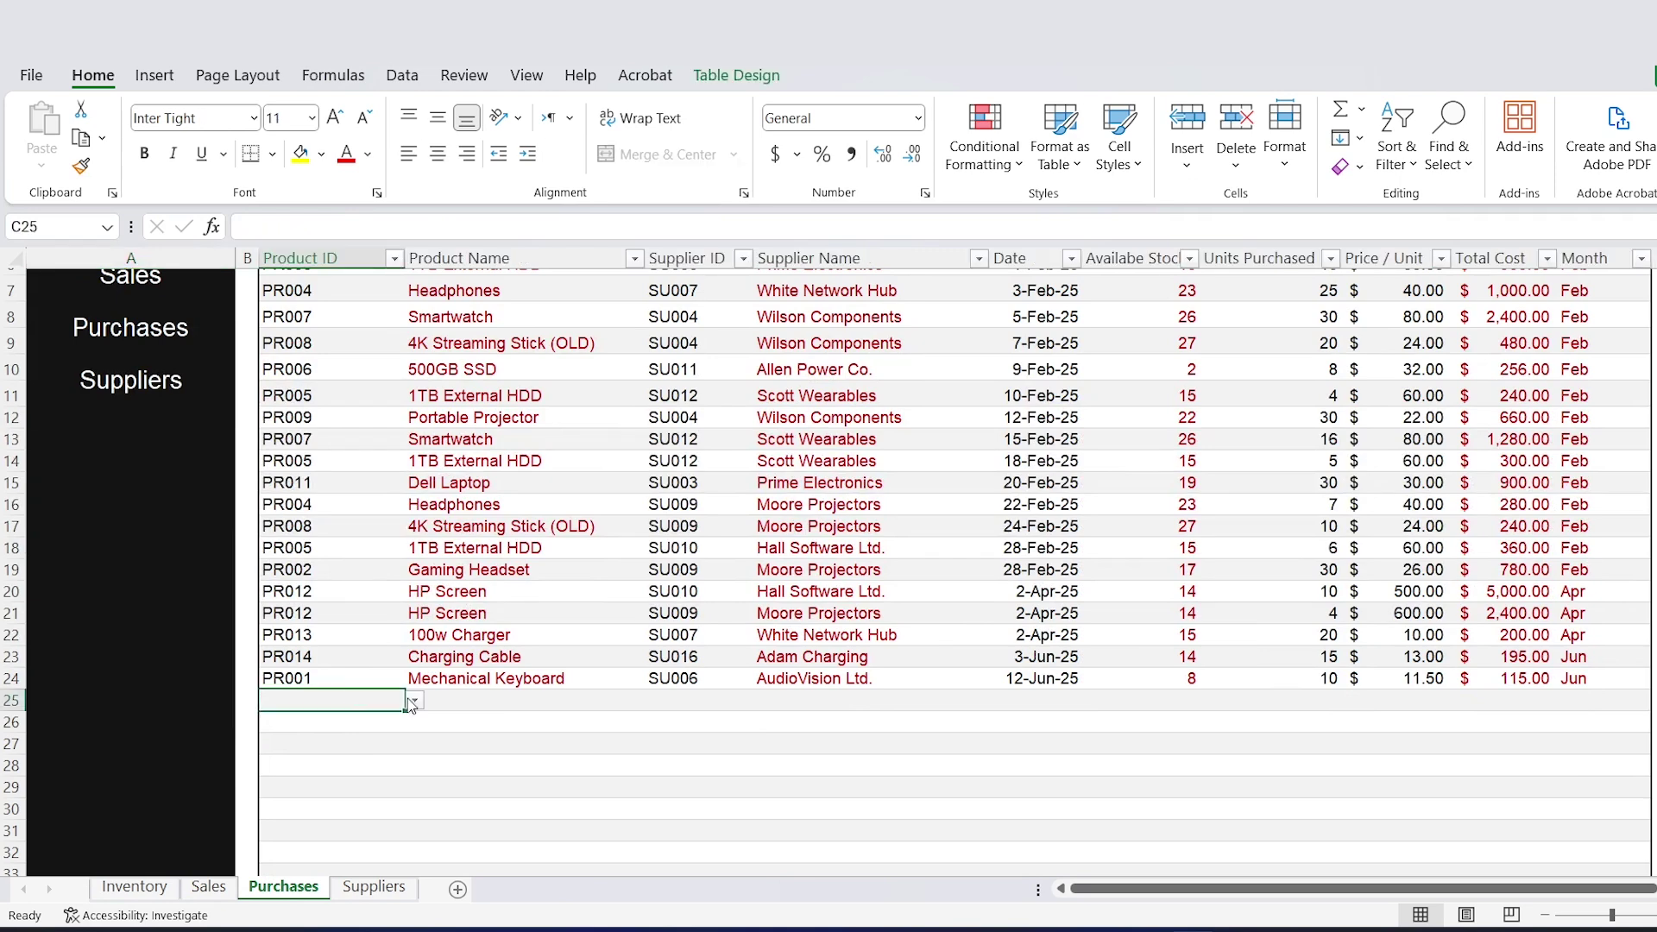
click(415, 700)
scroll(340, 580, up, 1)
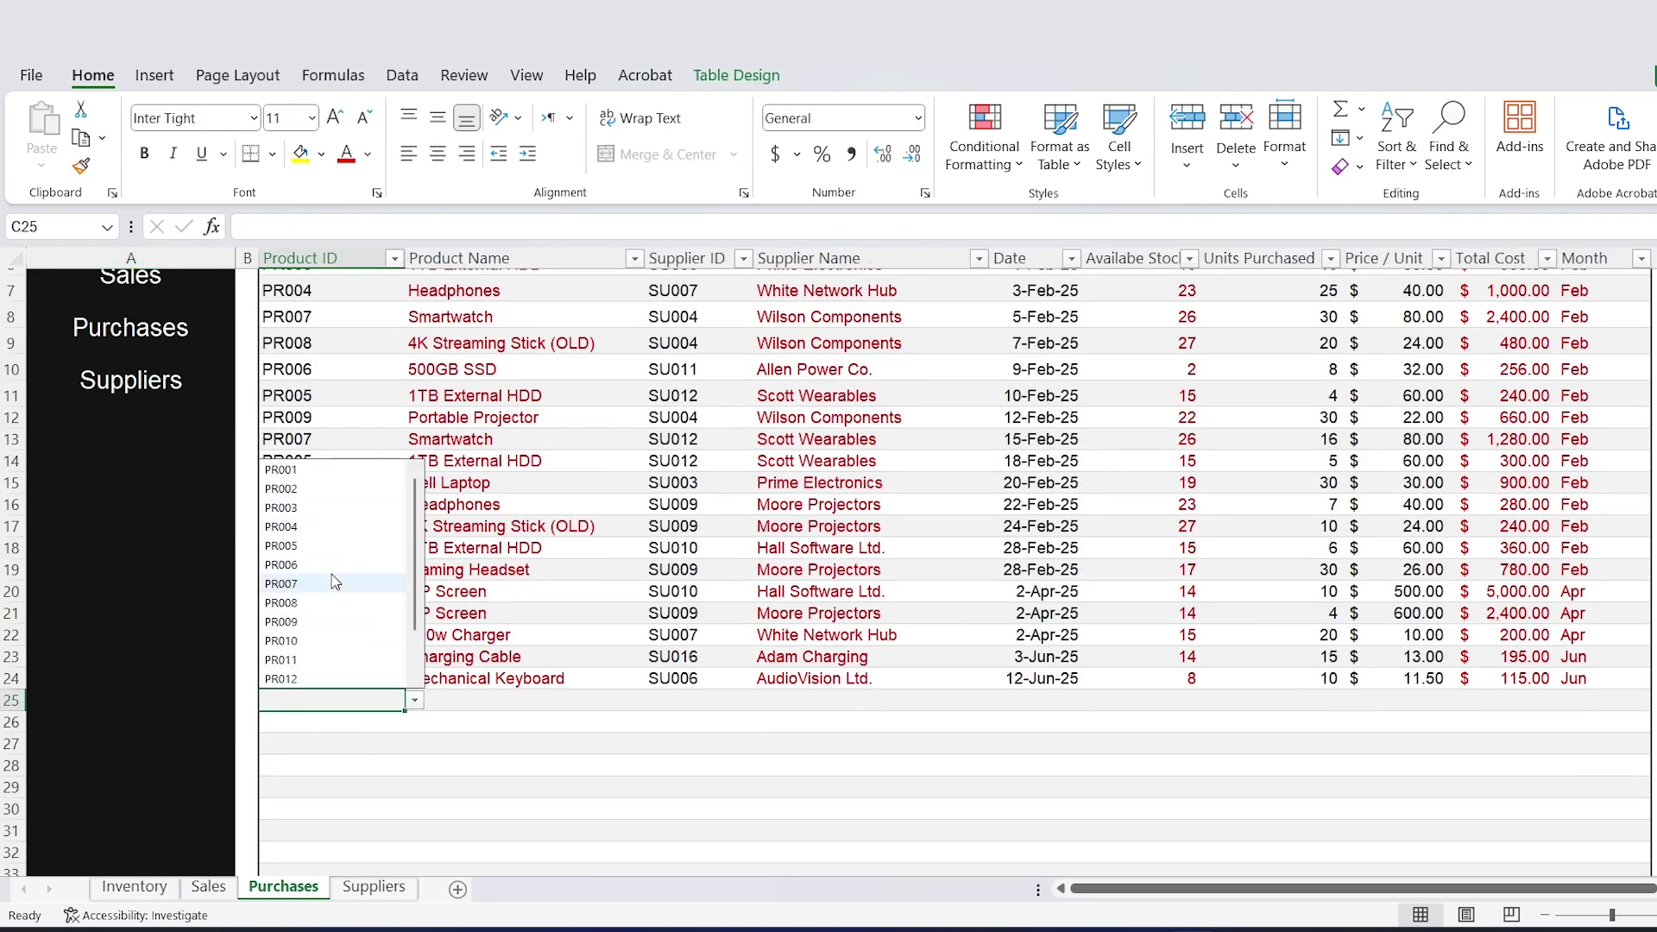
click(319, 508)
click(553, 785)
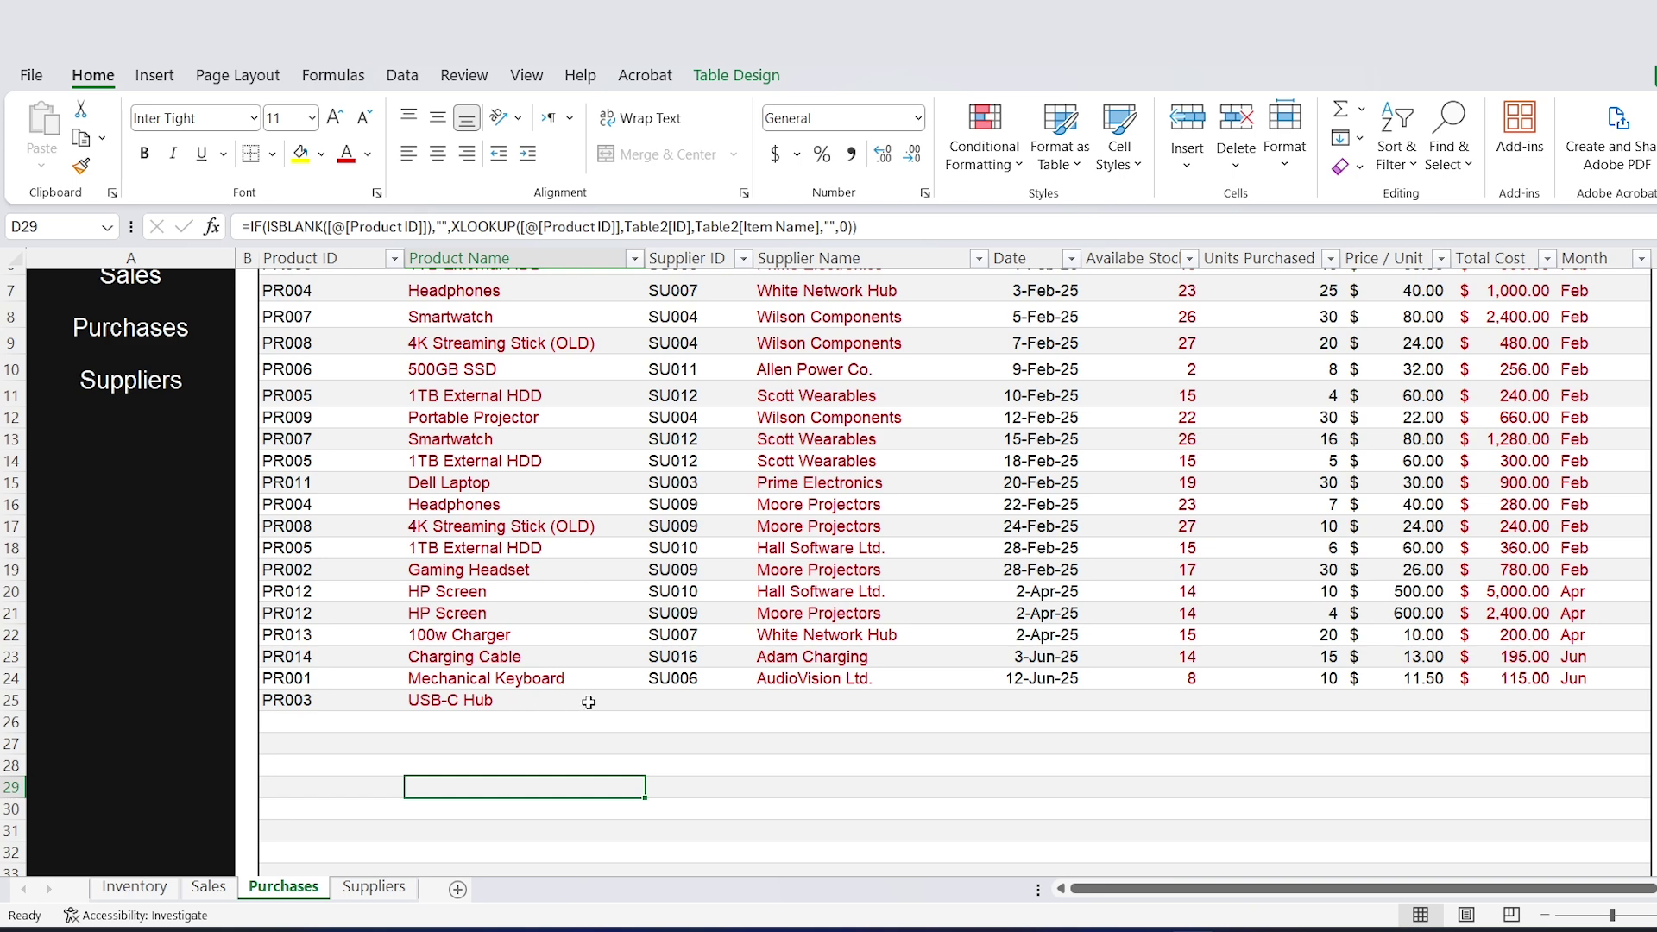
Look up on the Suppliers sheet the ID of the supplier of USB Drives, HDDs for the new purchase.
click(717, 706)
scroll(717, 706, up, 1)
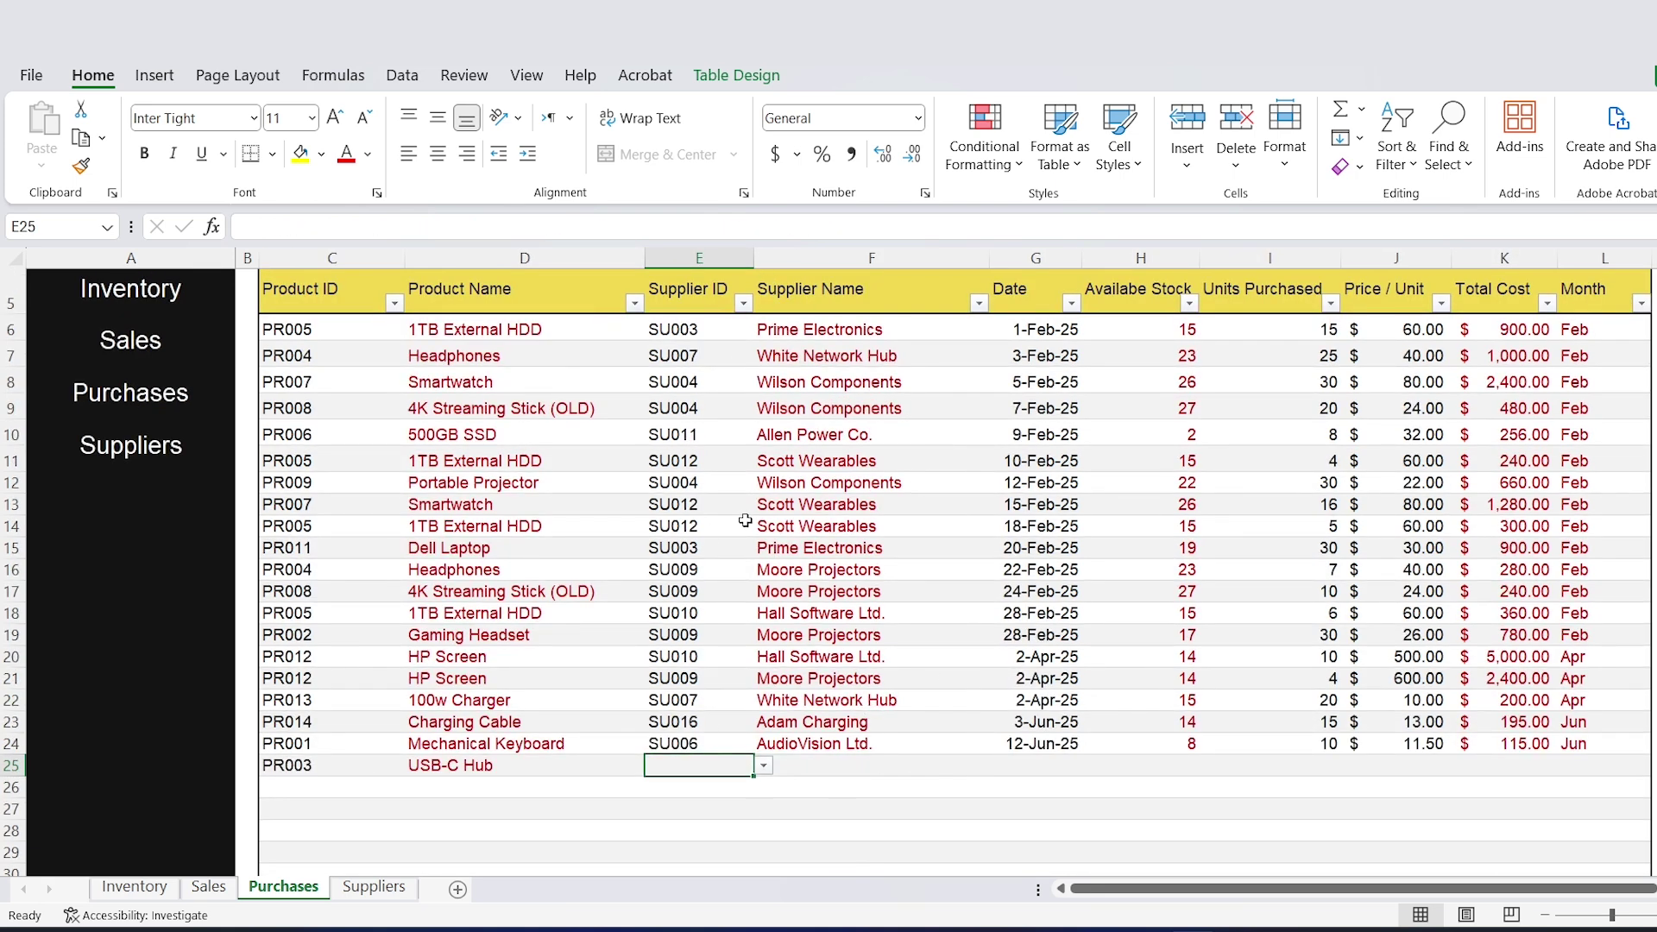
click(763, 766)
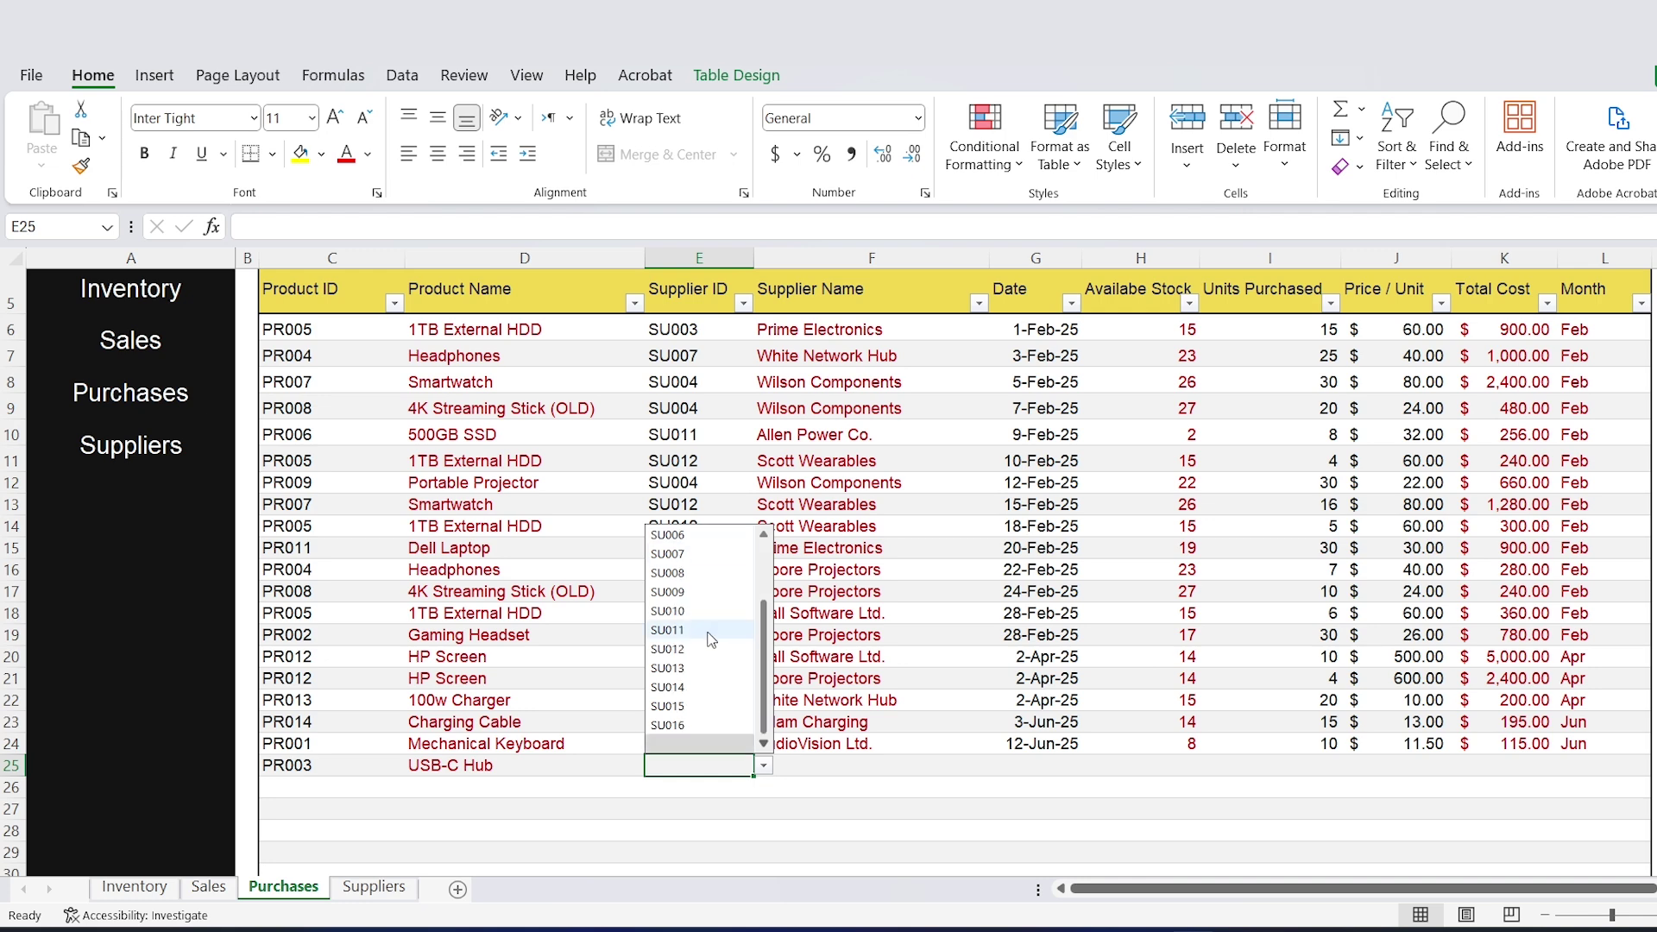
click(138, 453)
click(138, 453)
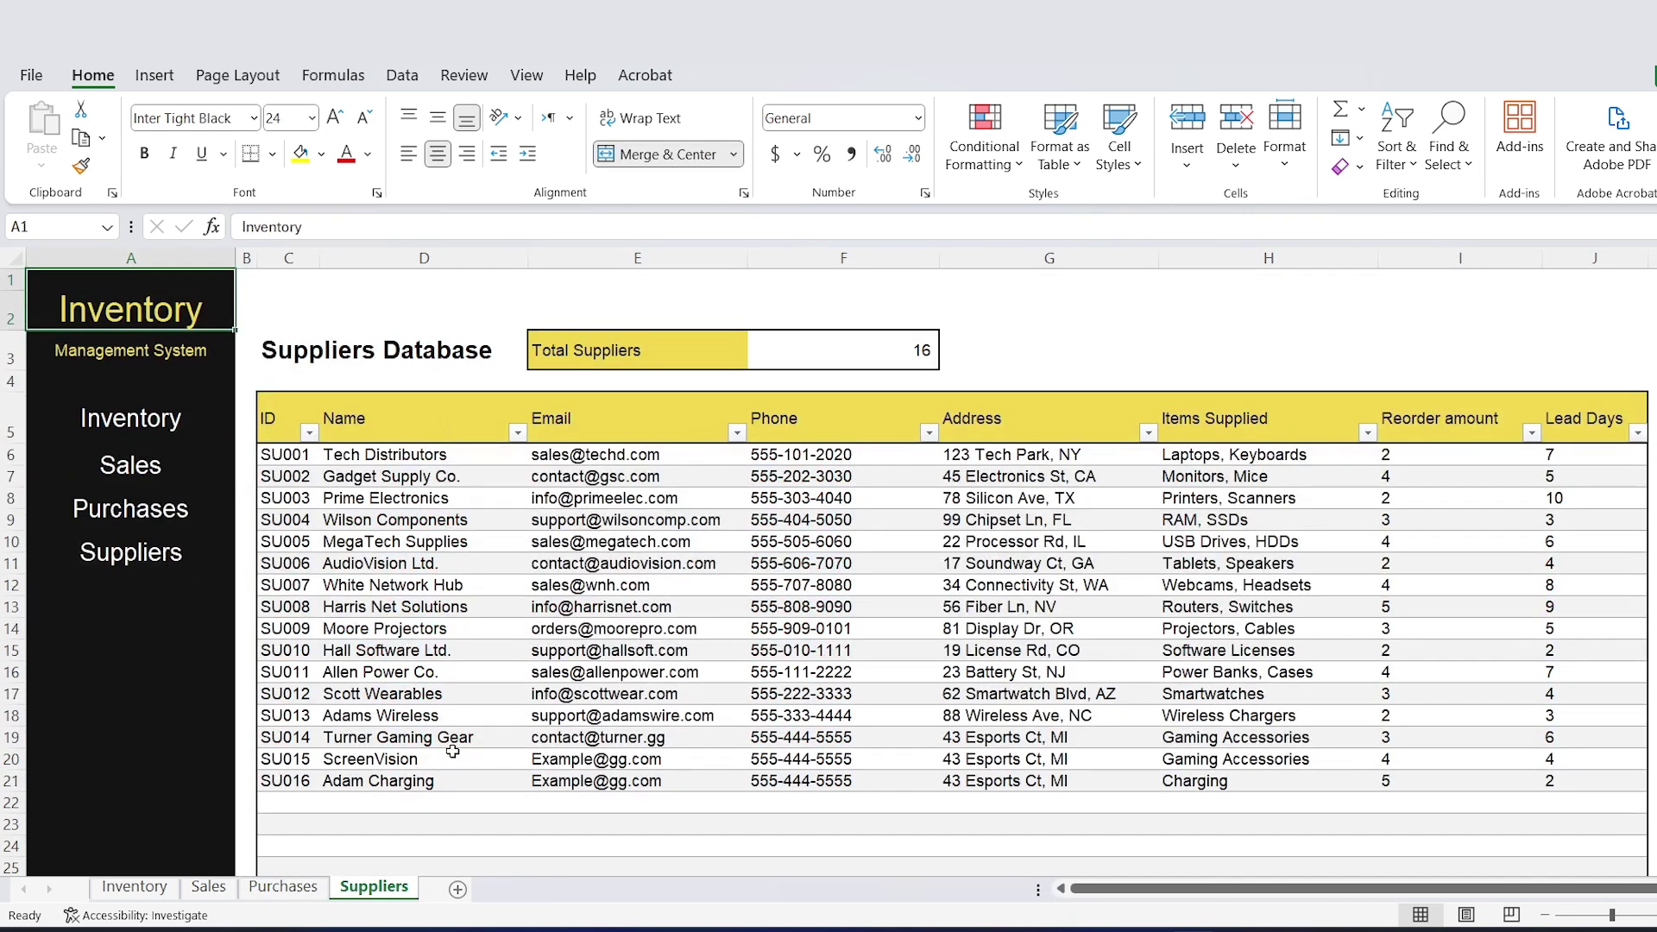
click(1269, 559)
click(1267, 541)
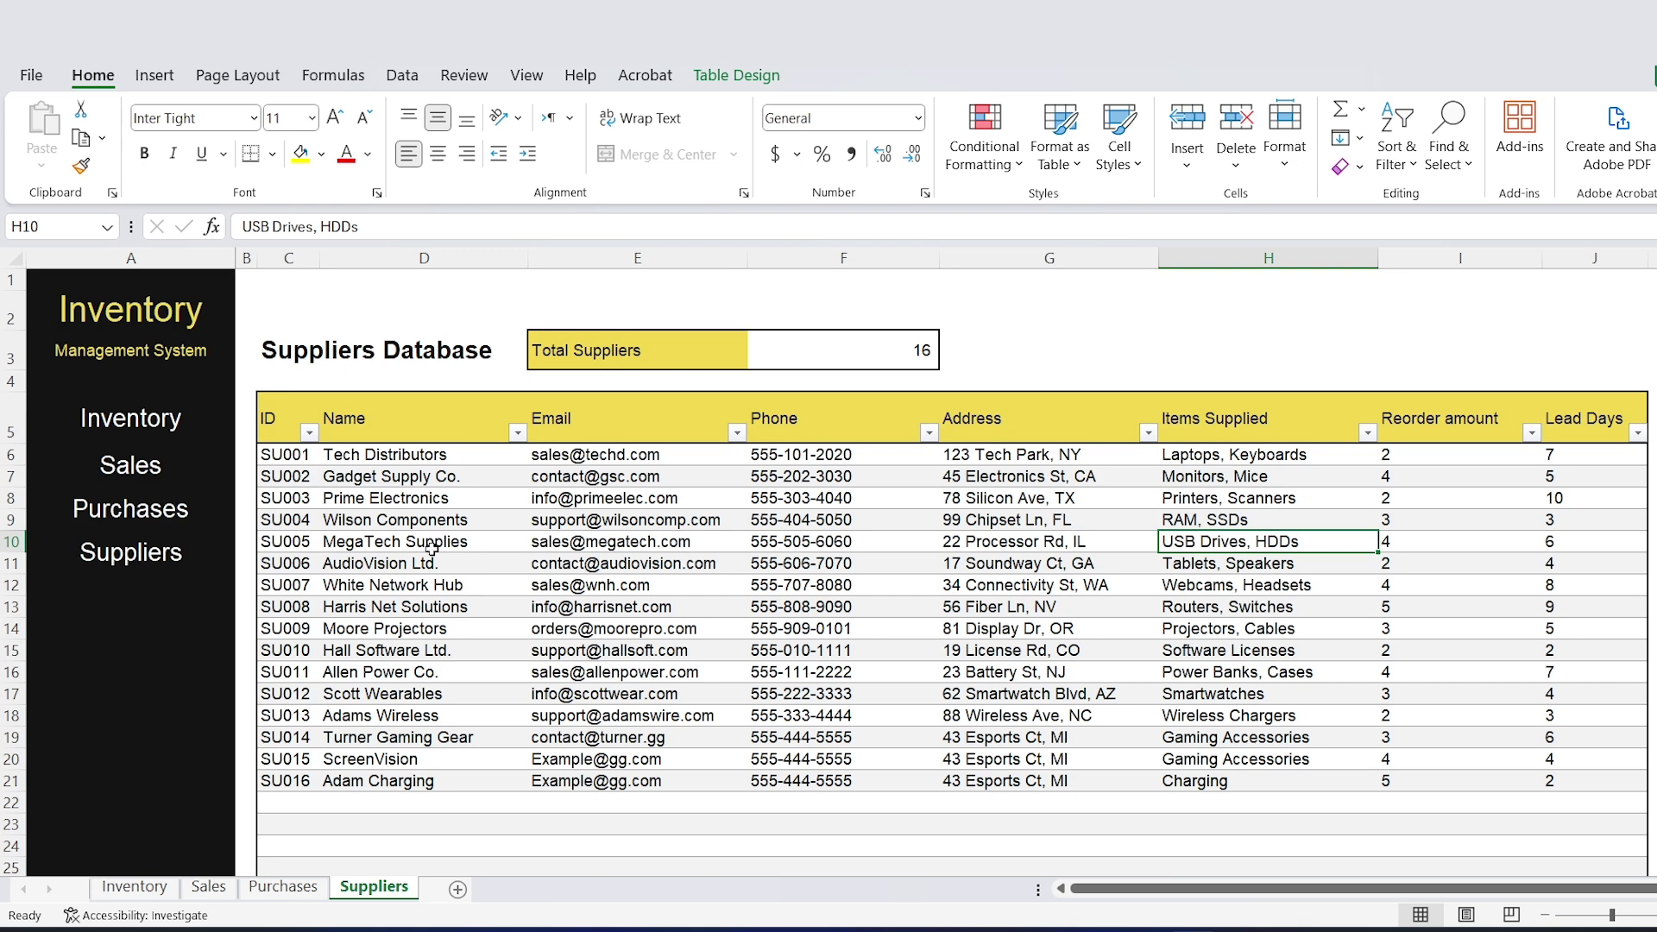
click(350, 542)
click(284, 542)
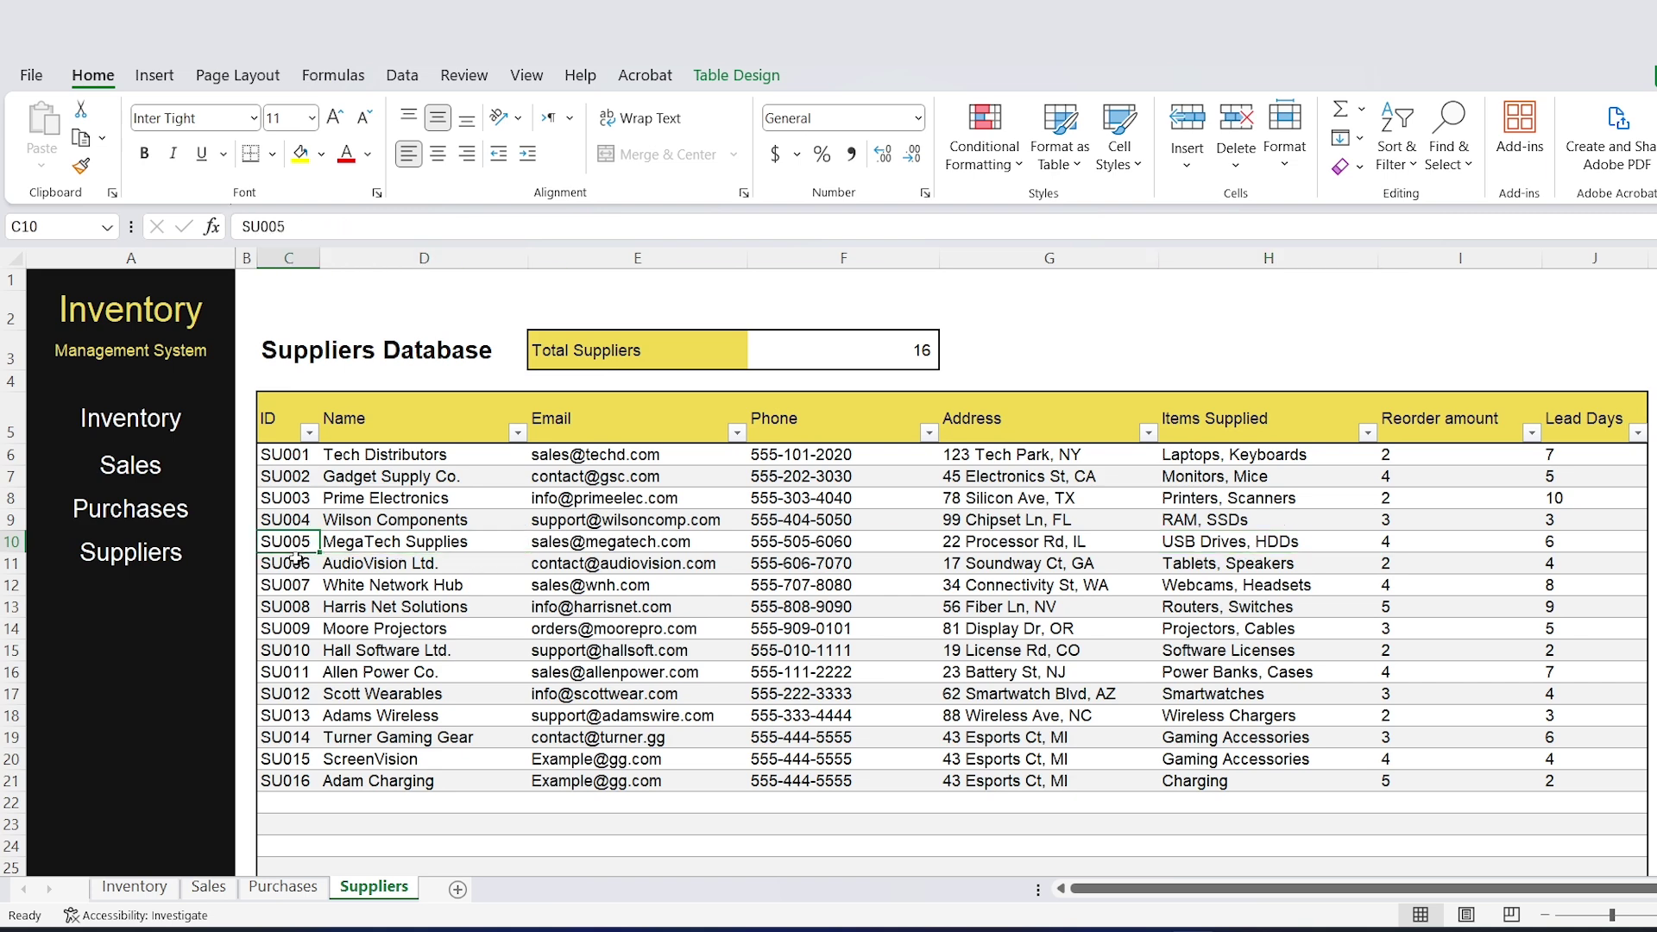
Return to the Purchases sheet and set the supplier ID of the new PR003 row to SU005.
click(138, 478)
click(162, 537)
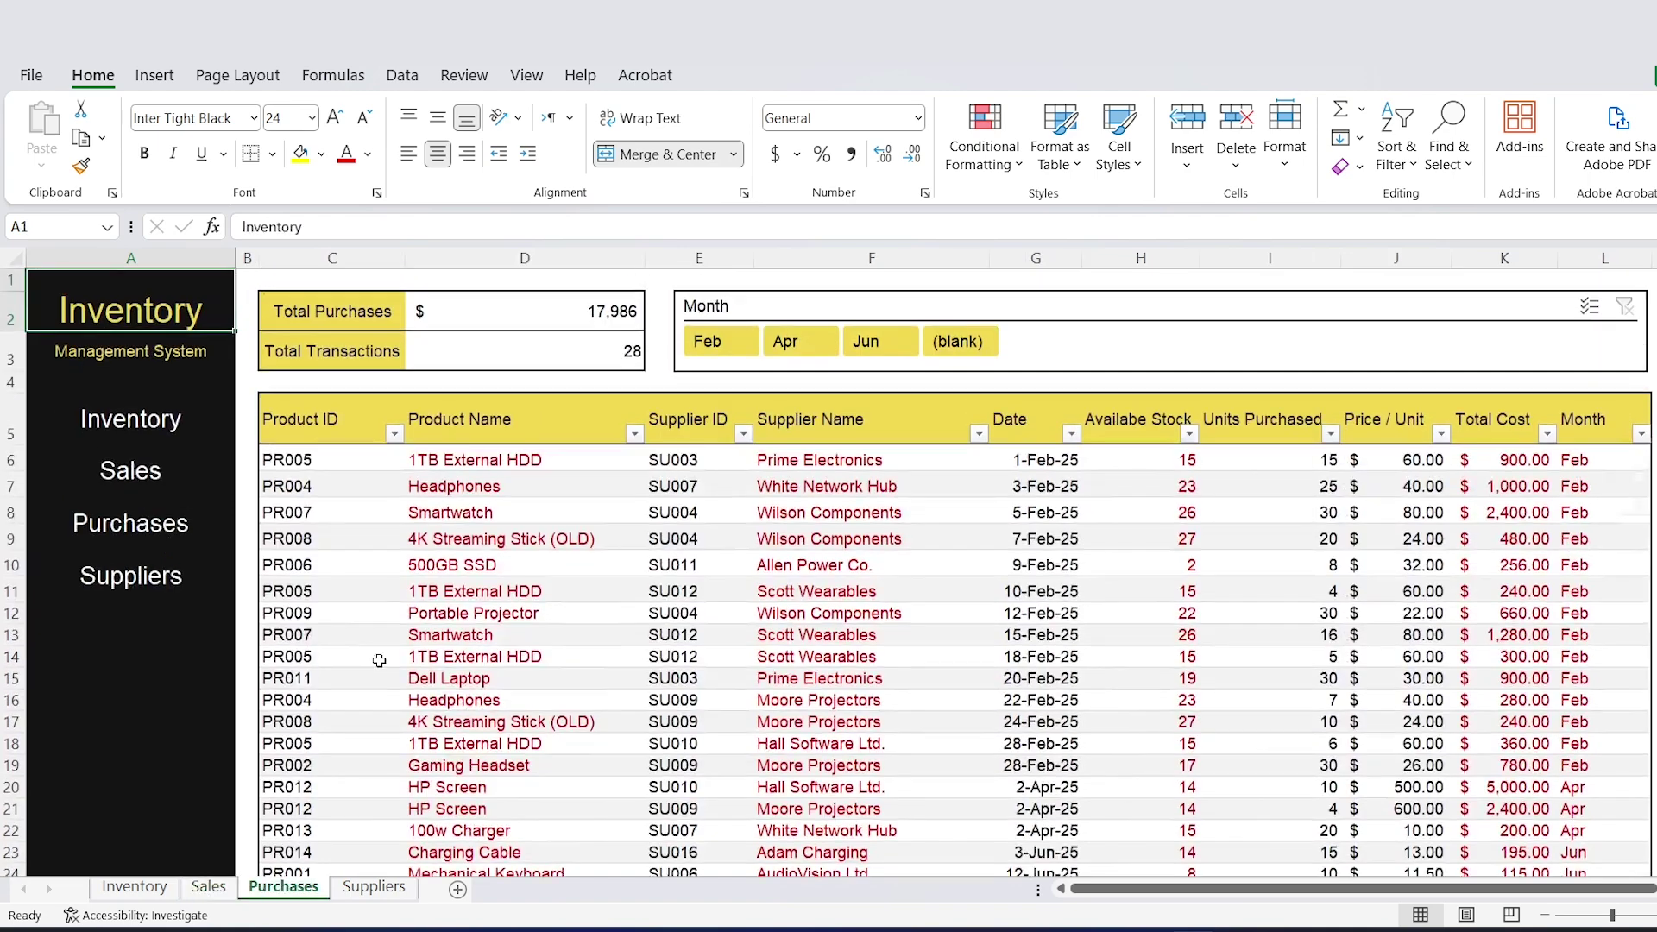
scroll(381, 669, down, 3)
click(720, 571)
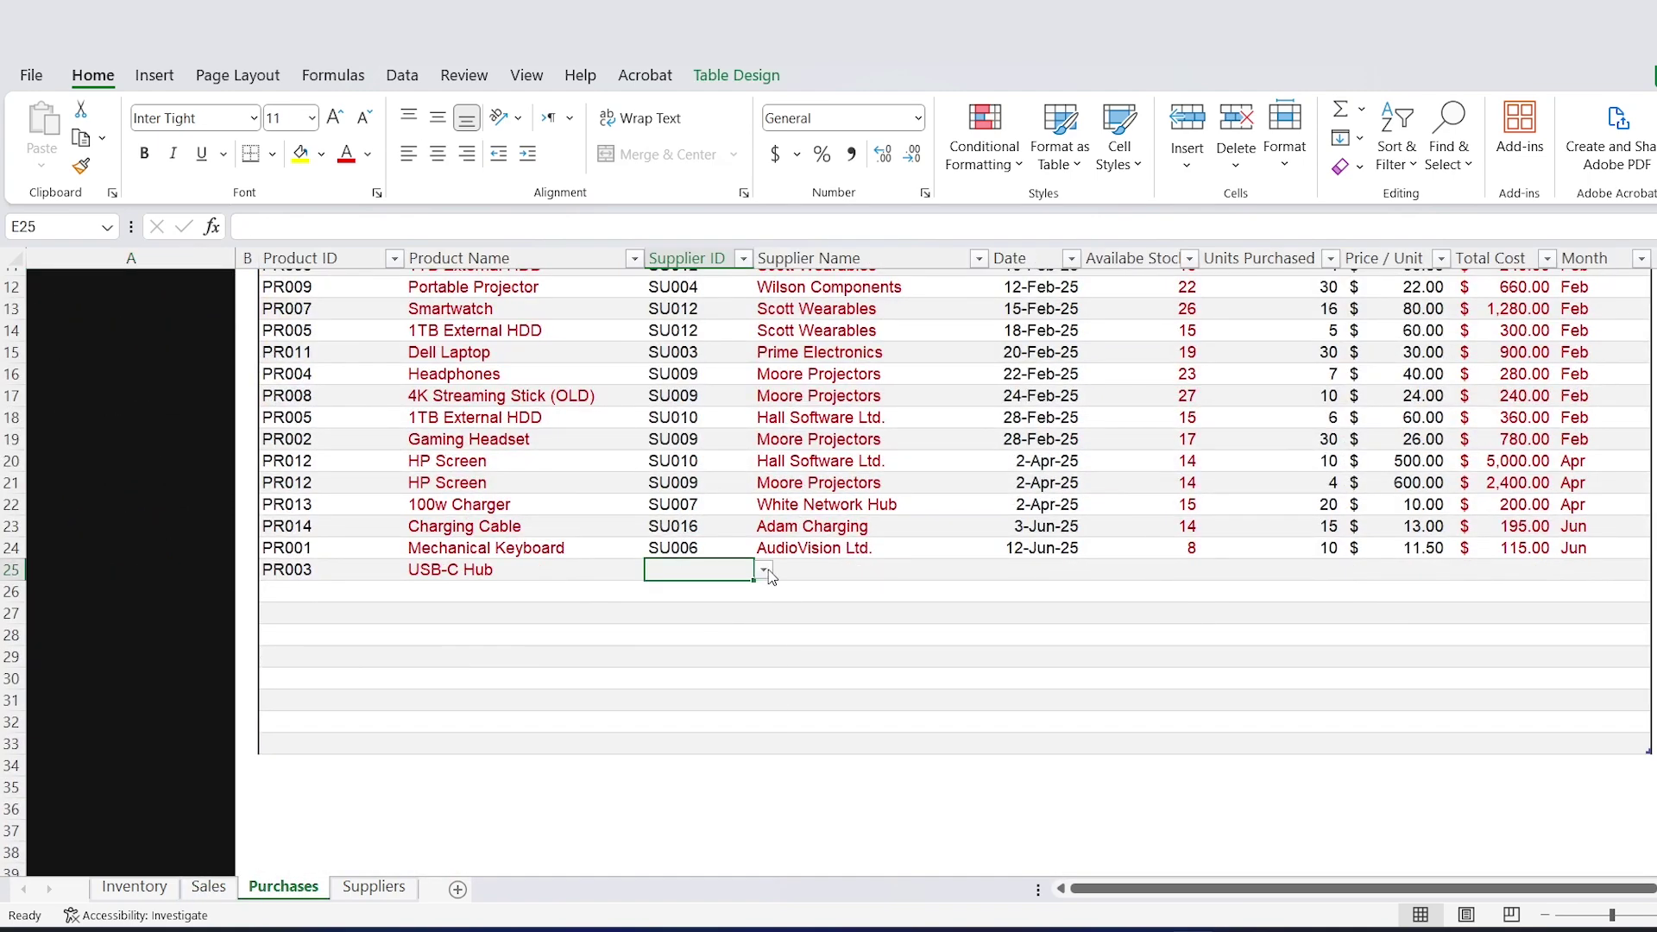
click(765, 570)
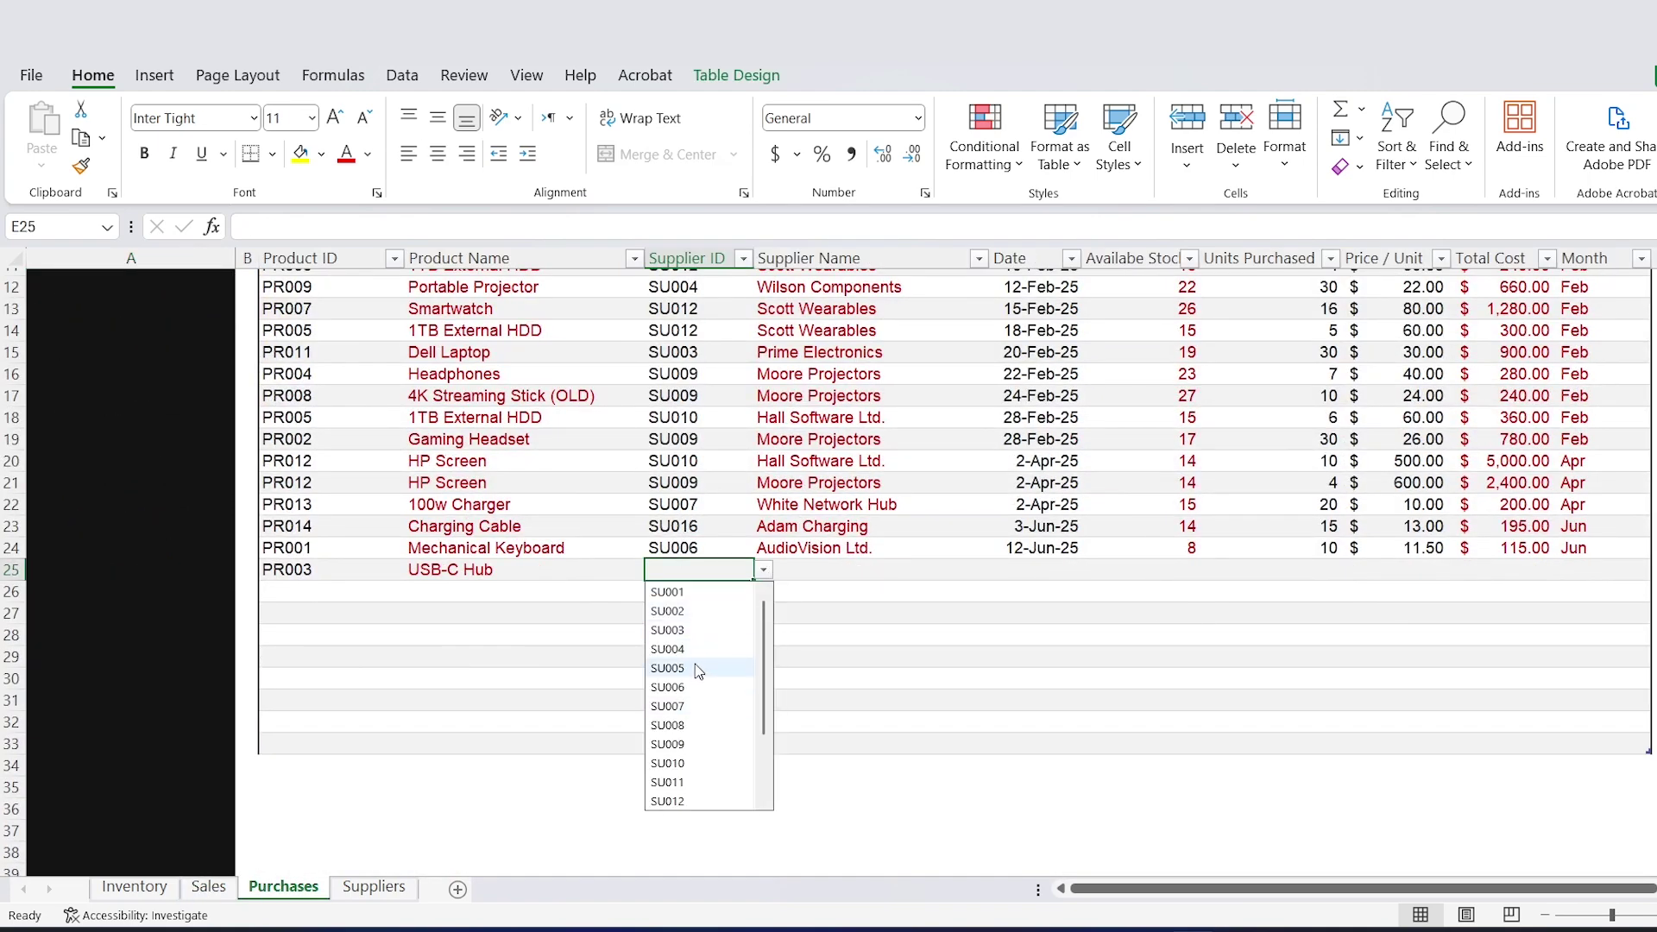
click(696, 669)
Enter 10-Jul-25 as the date of the new USB-C Hub purchase.
scroll(1117, 702, up, 2)
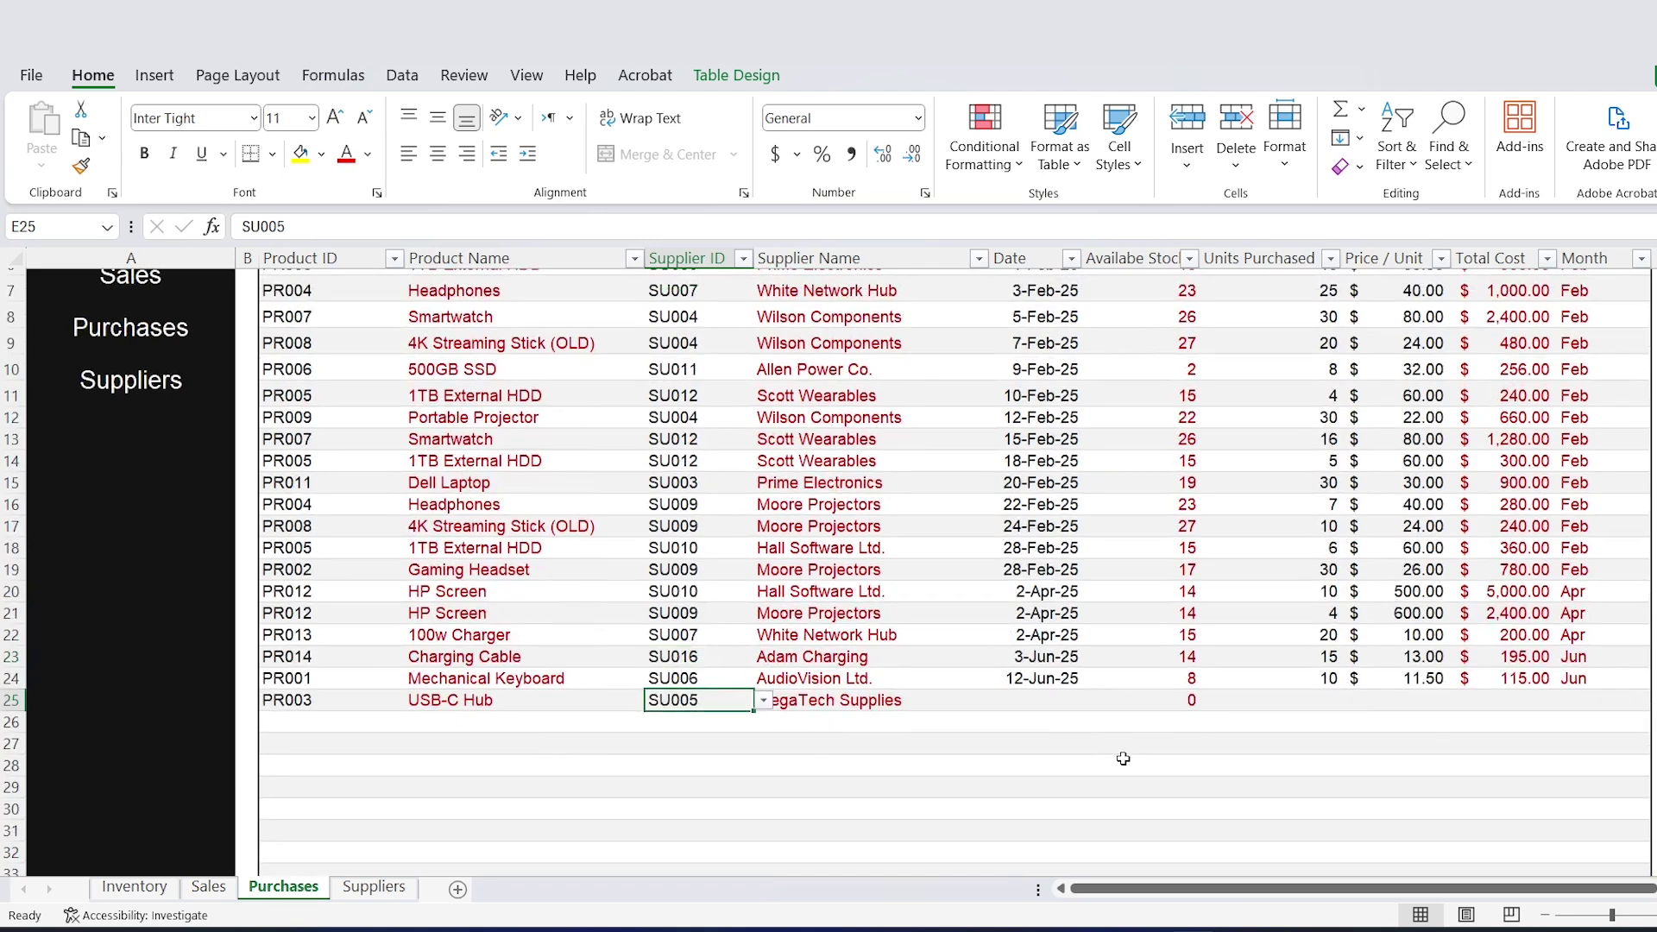
key(Tab)
key(Tab)
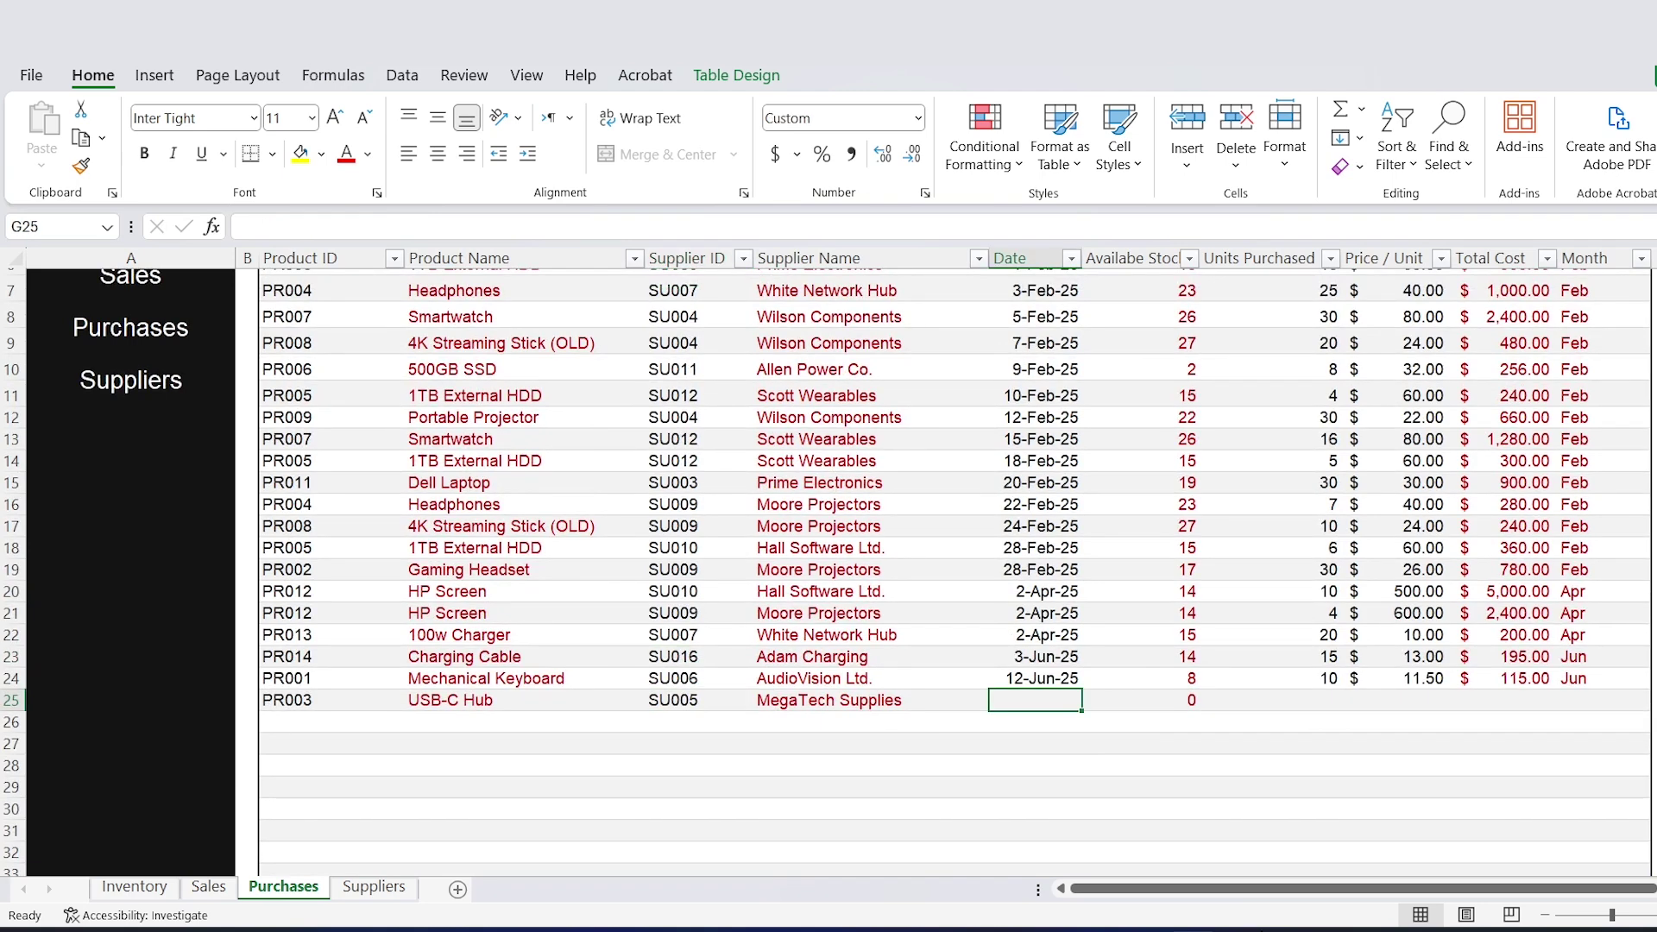
text(10-Jul-25)
click(1299, 442)
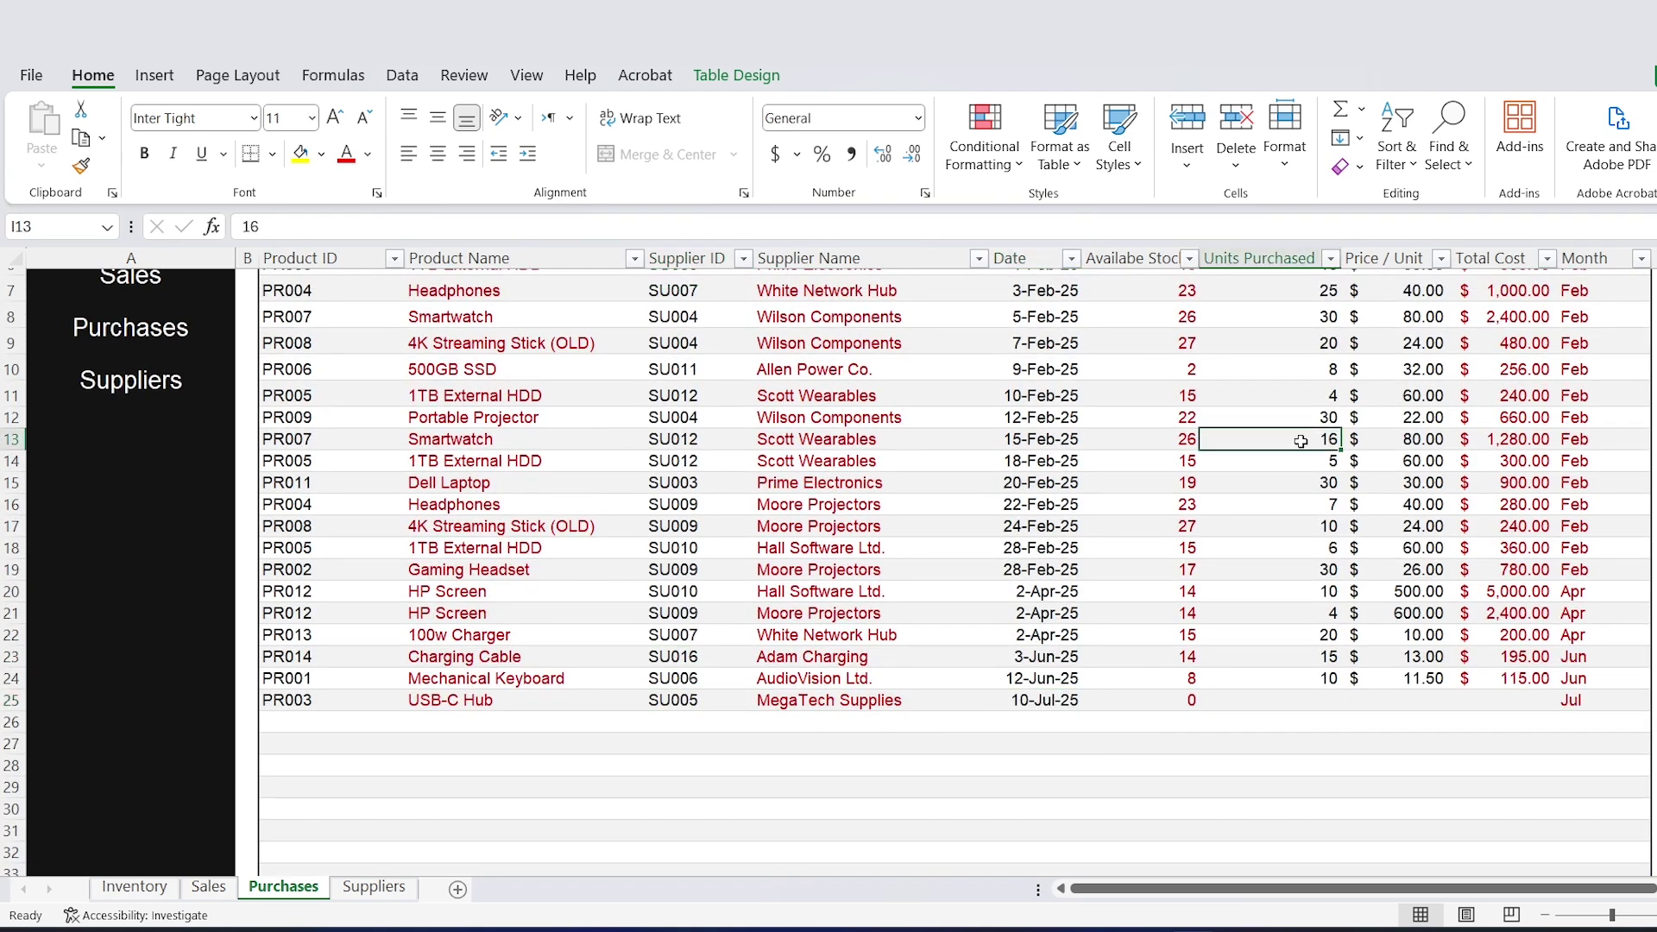
Enter 30 units purchased at a price of 10 per unit for the USB-C Hub purchase.
click(1301, 703)
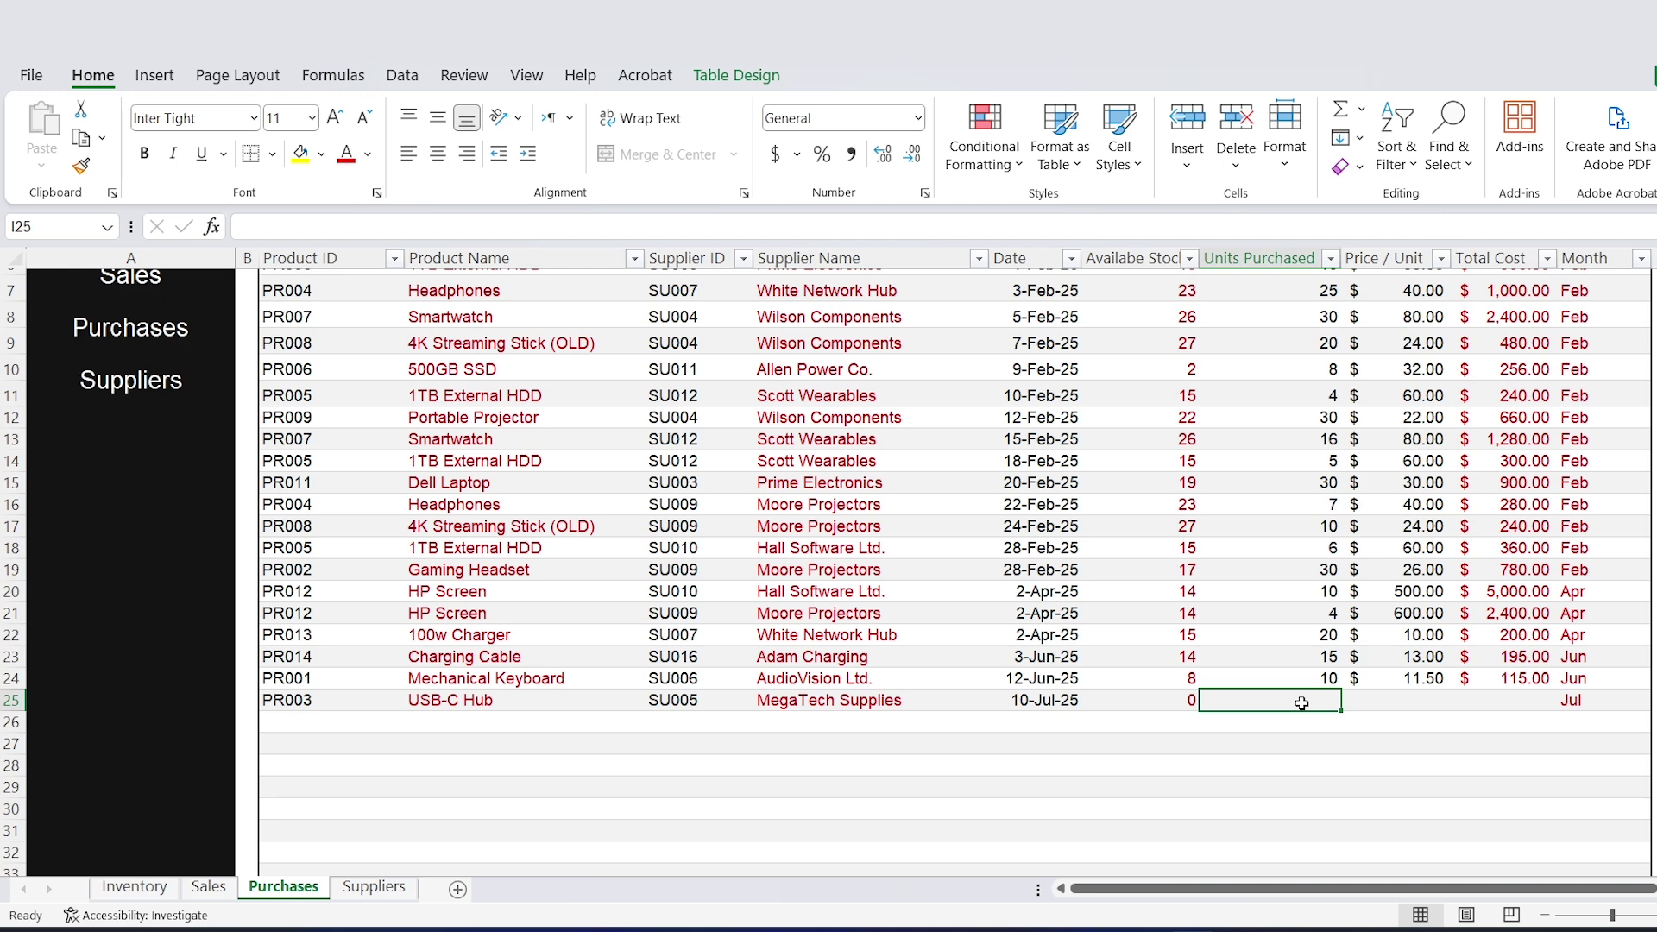
text(30)
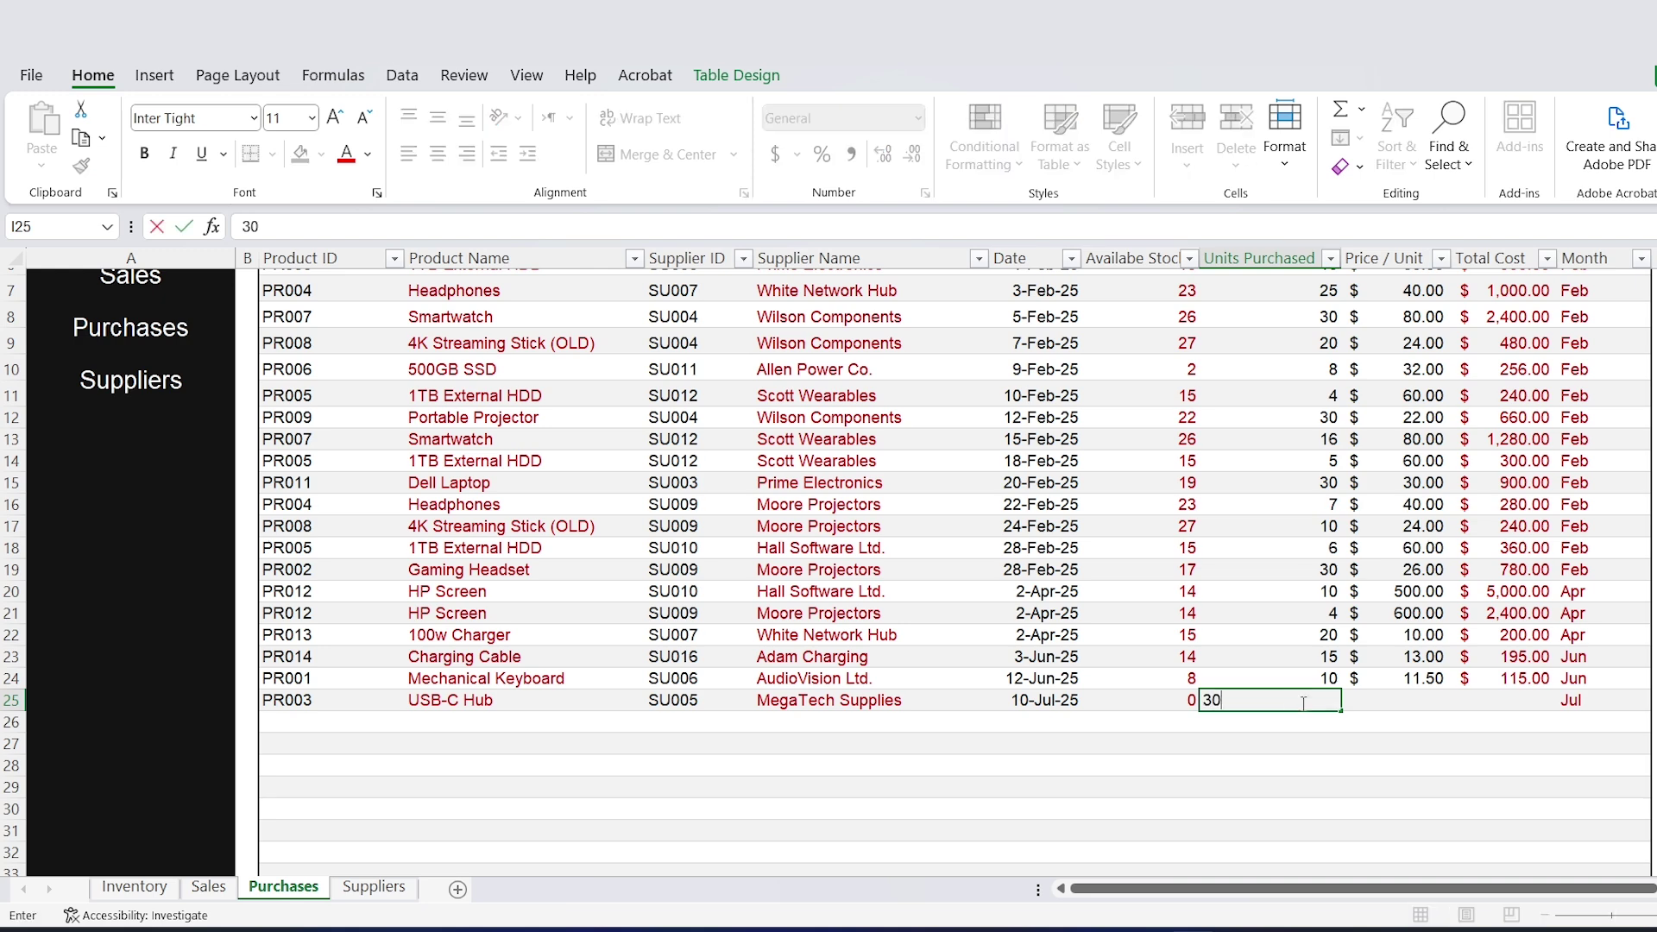
key(Tab)
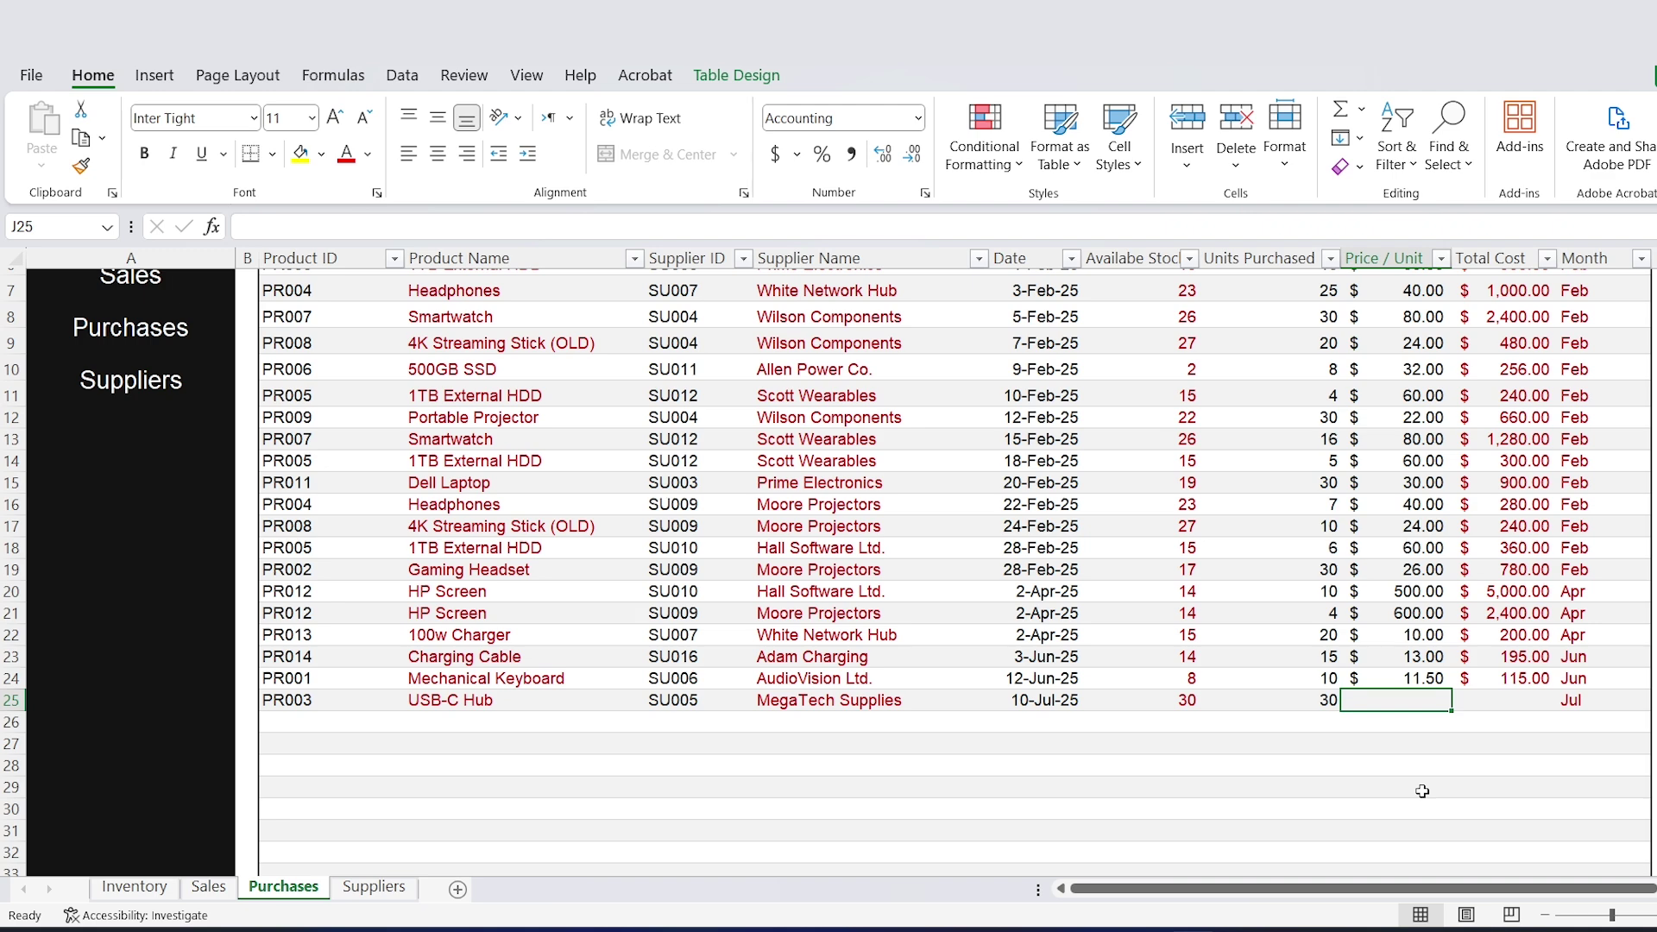
text(10)
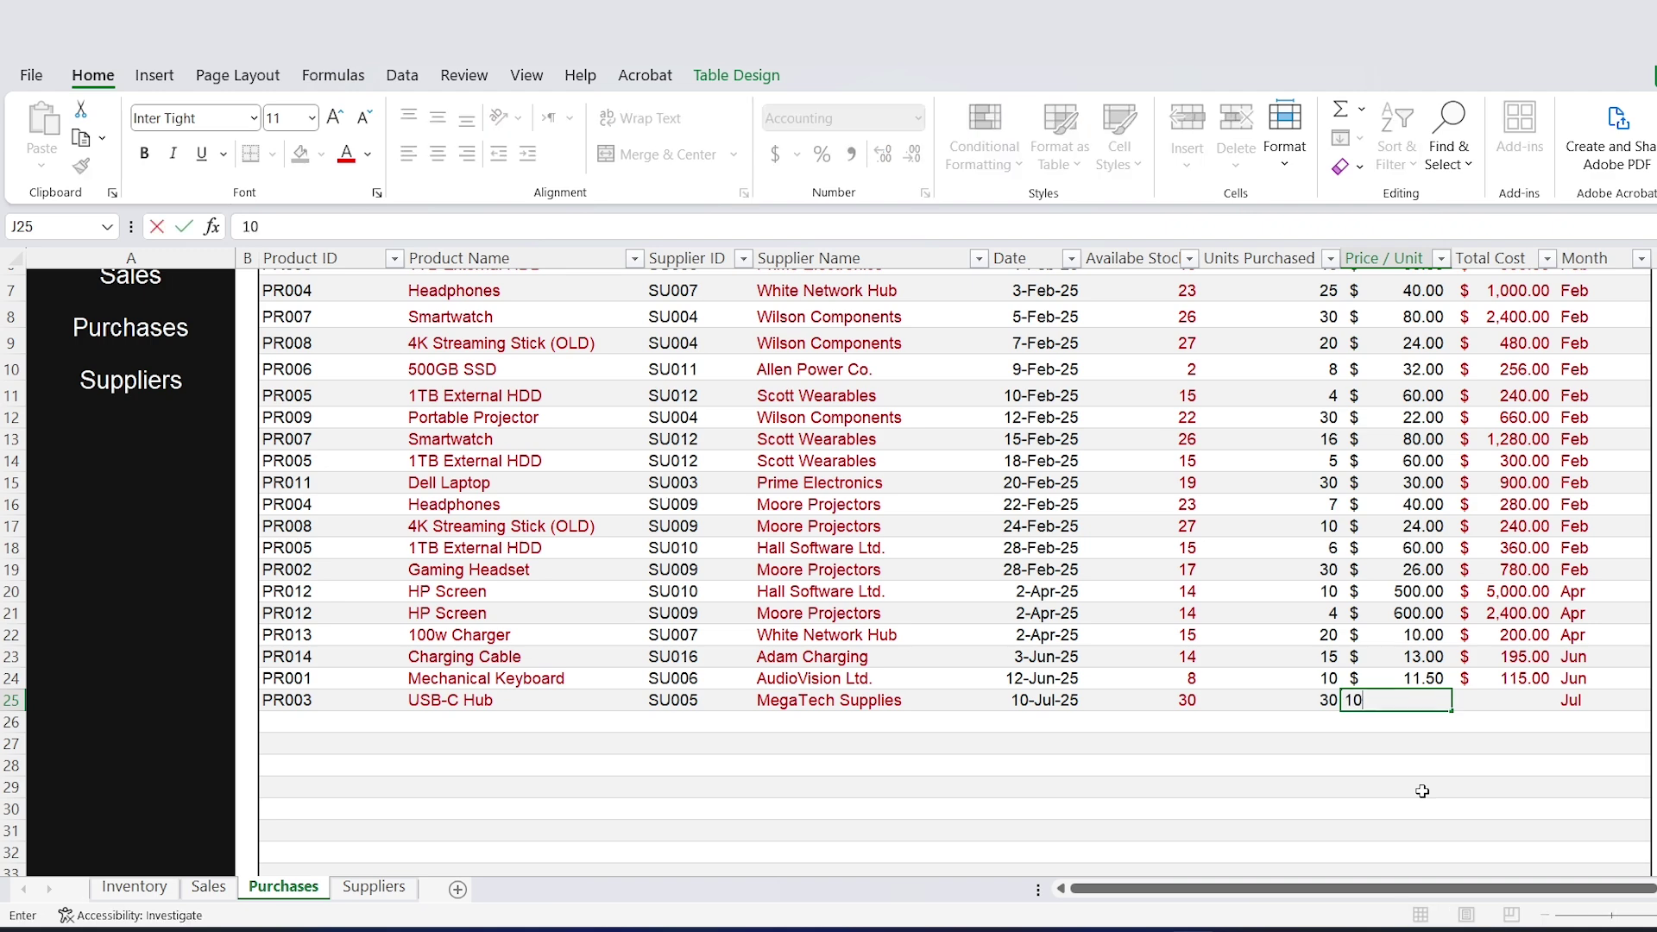
key(Tab)
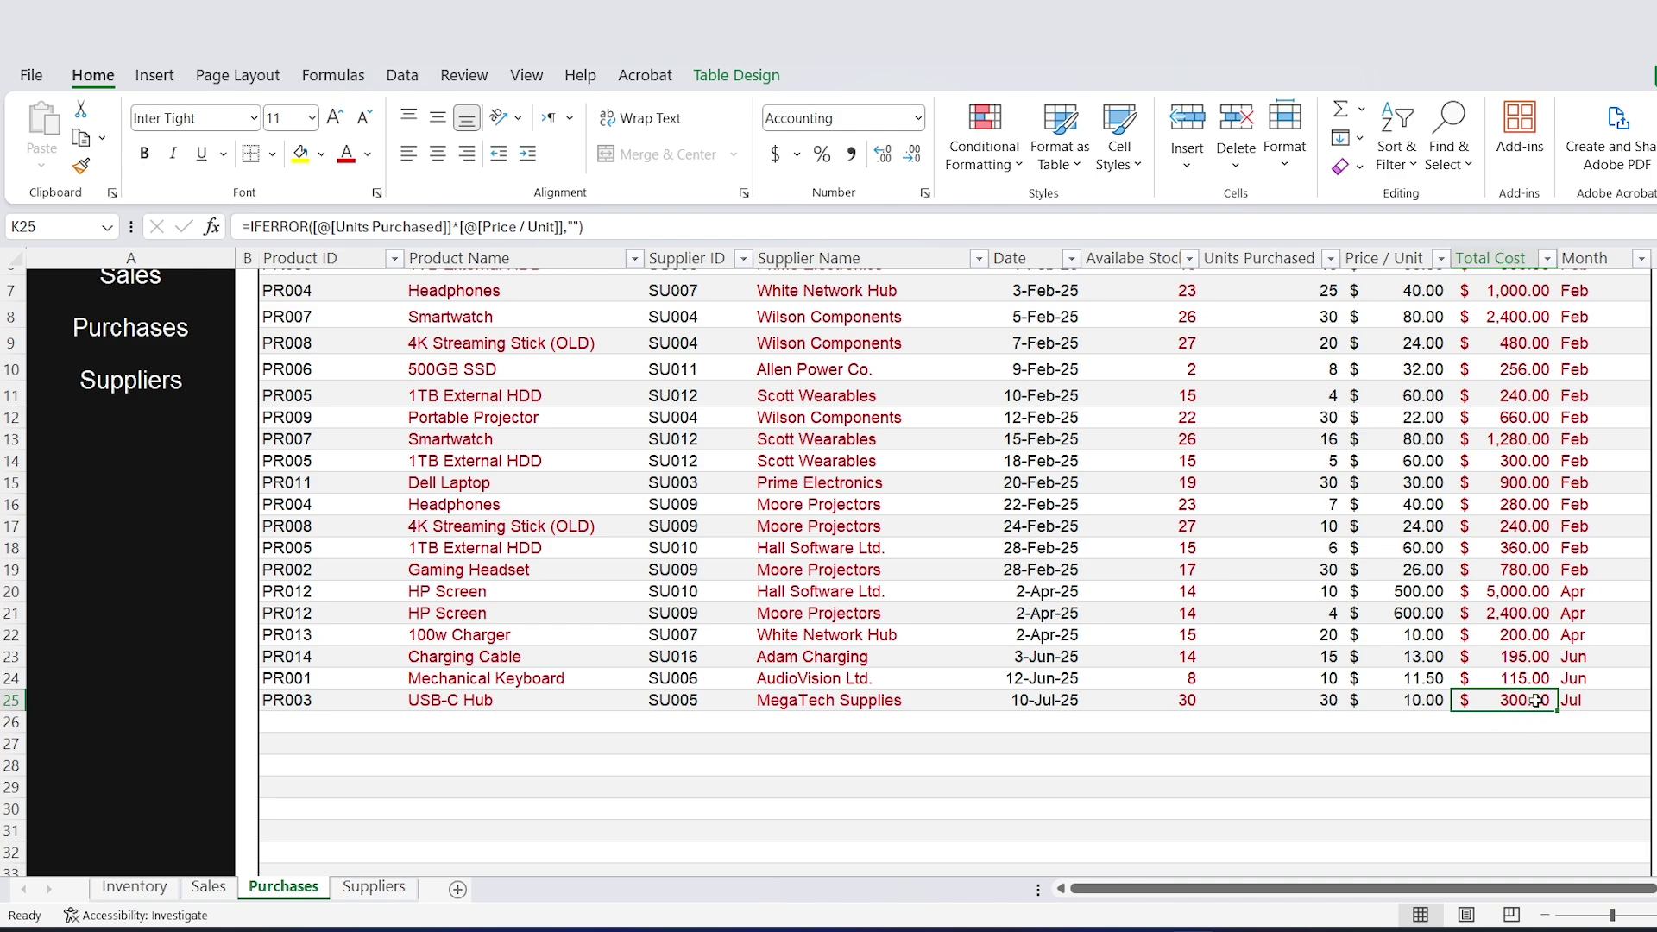
Go to the Inventory sheet and check the USB-C Hub's purchases, stock, and status.
scroll(147, 435, up, 2)
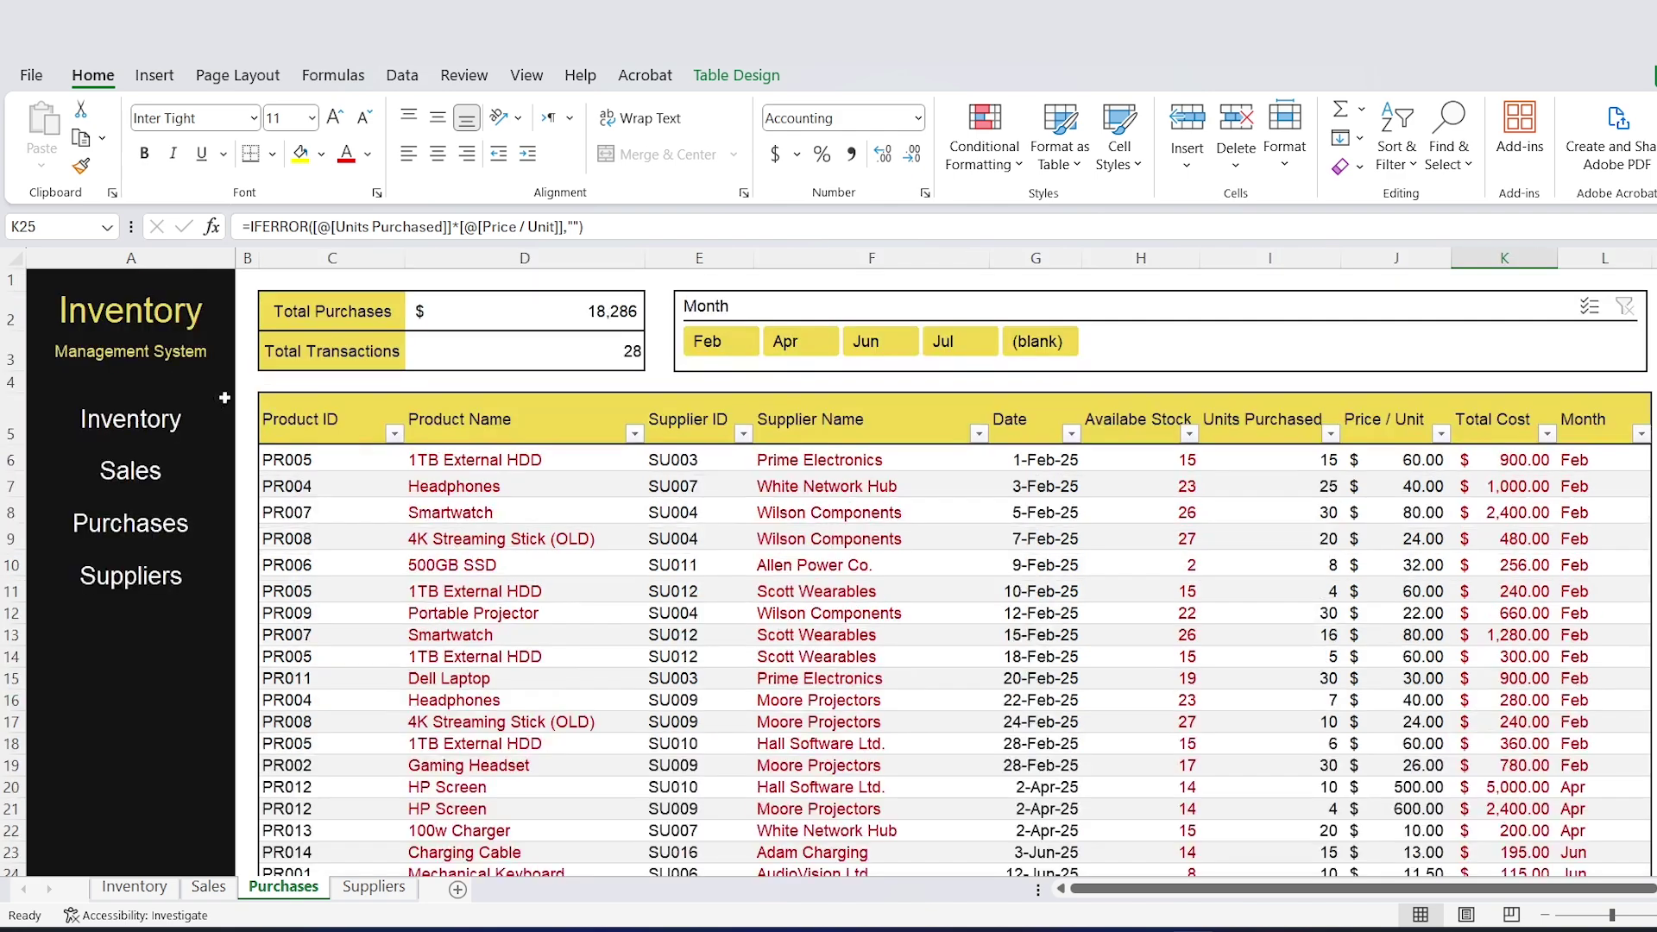
click(147, 423)
scroll(574, 652, down, 1)
scroll(1419, 357, up, 1)
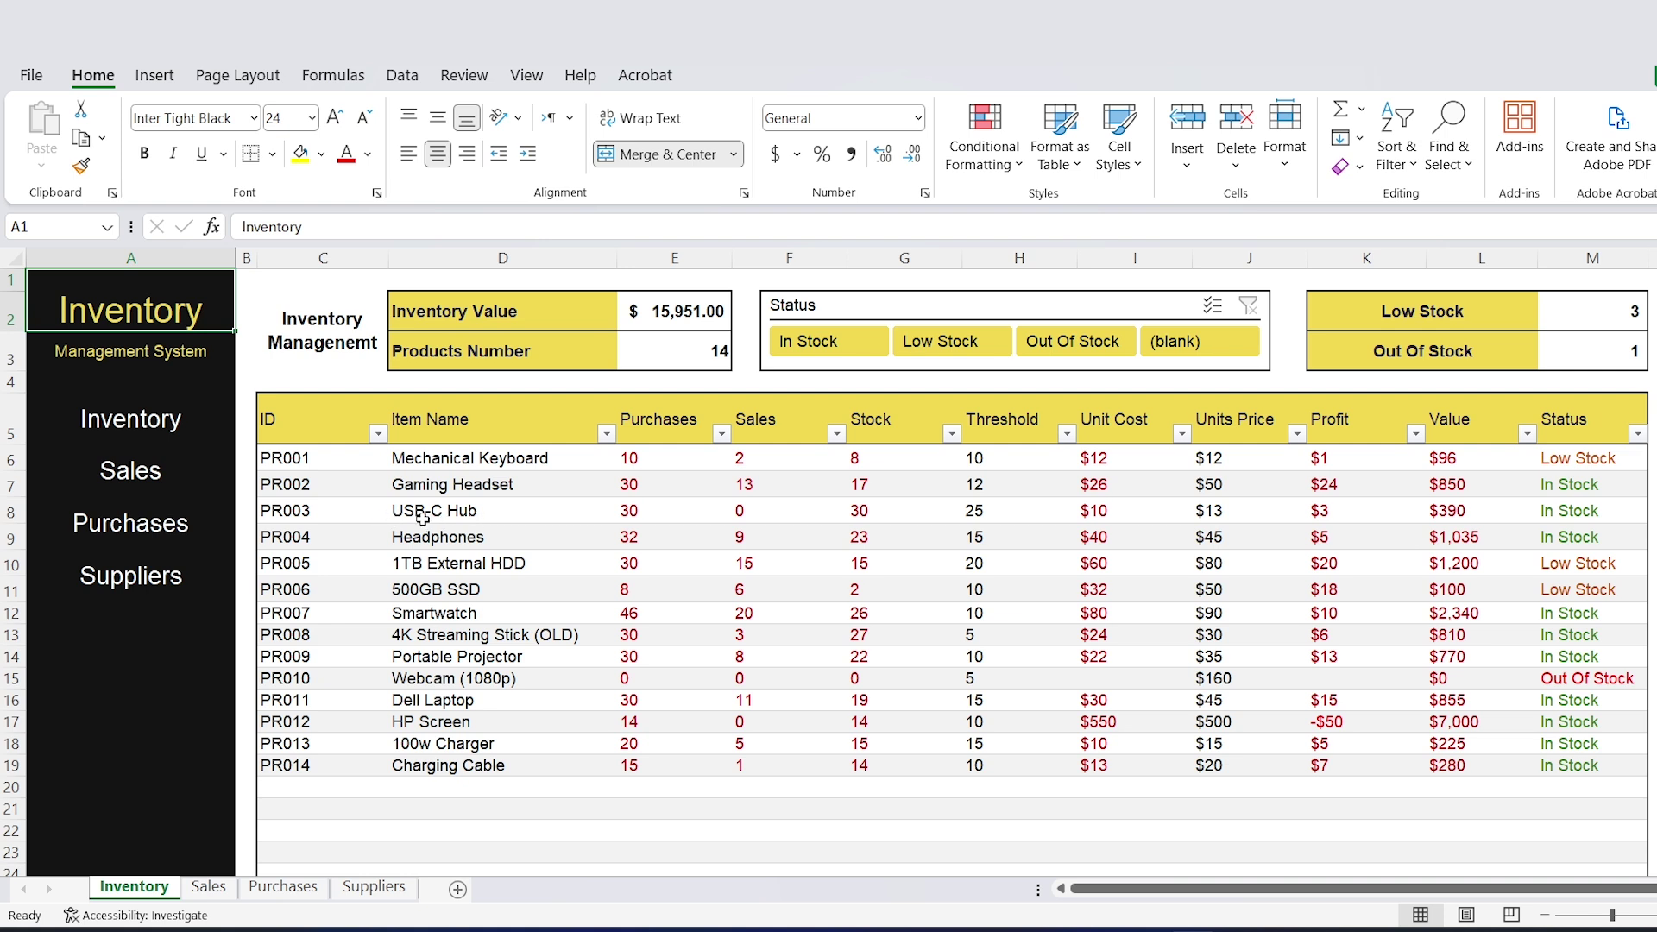
Filter the inventory table by item name, searching for "usb", to show only the USB-C Hub row.
click(607, 437)
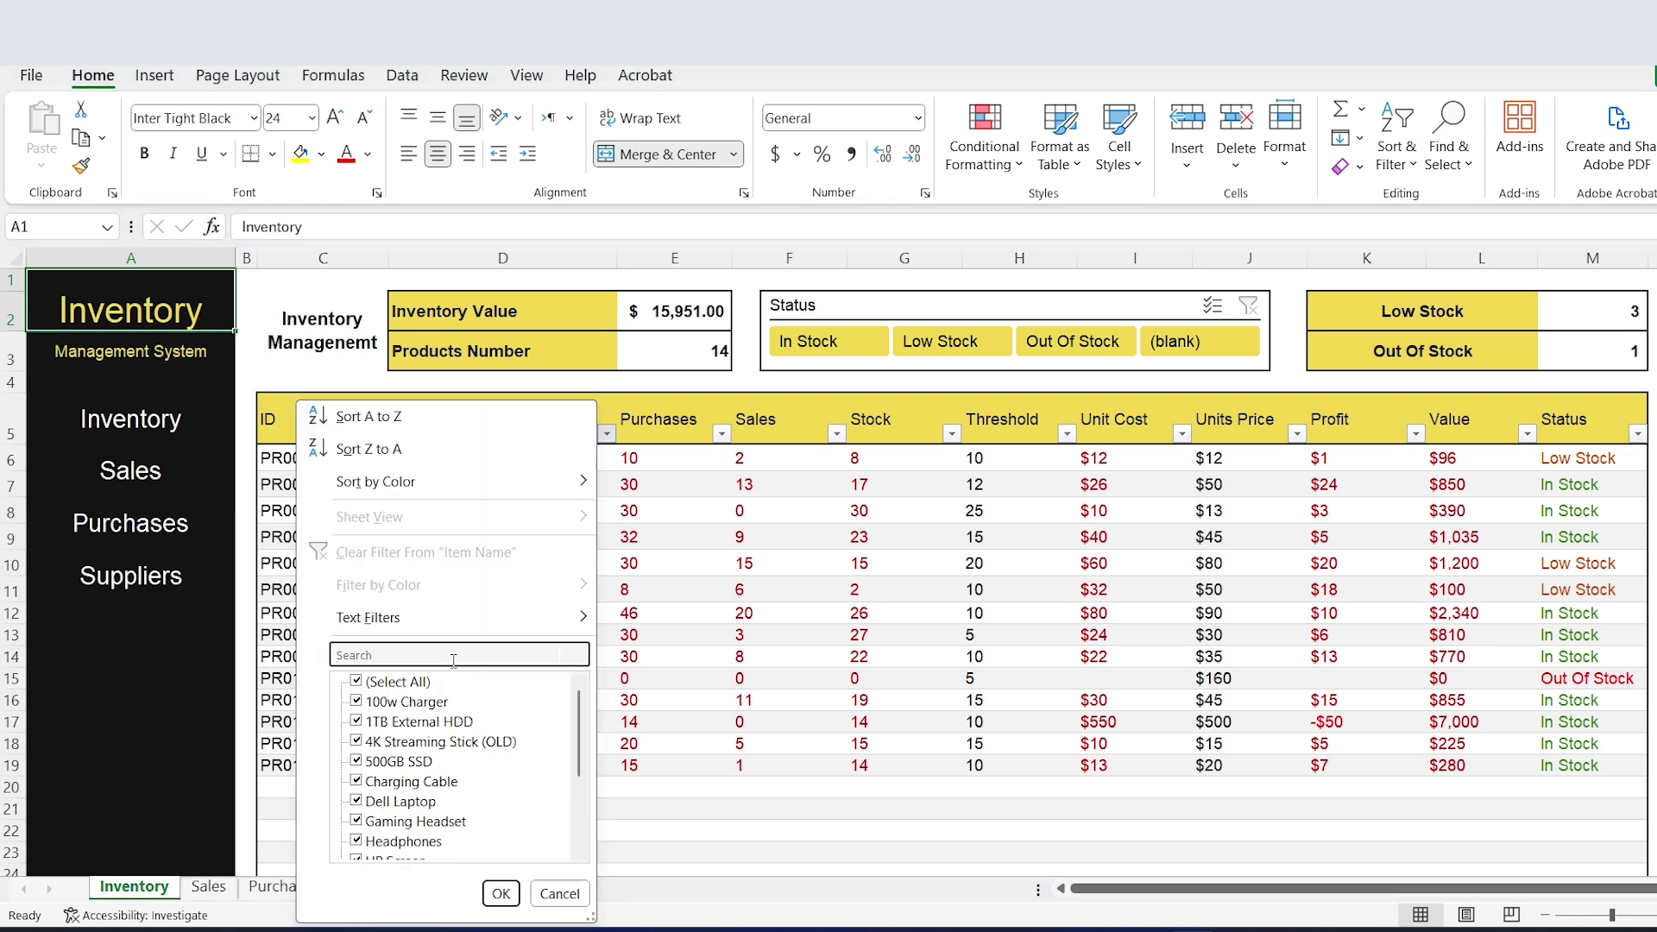
text(usb)
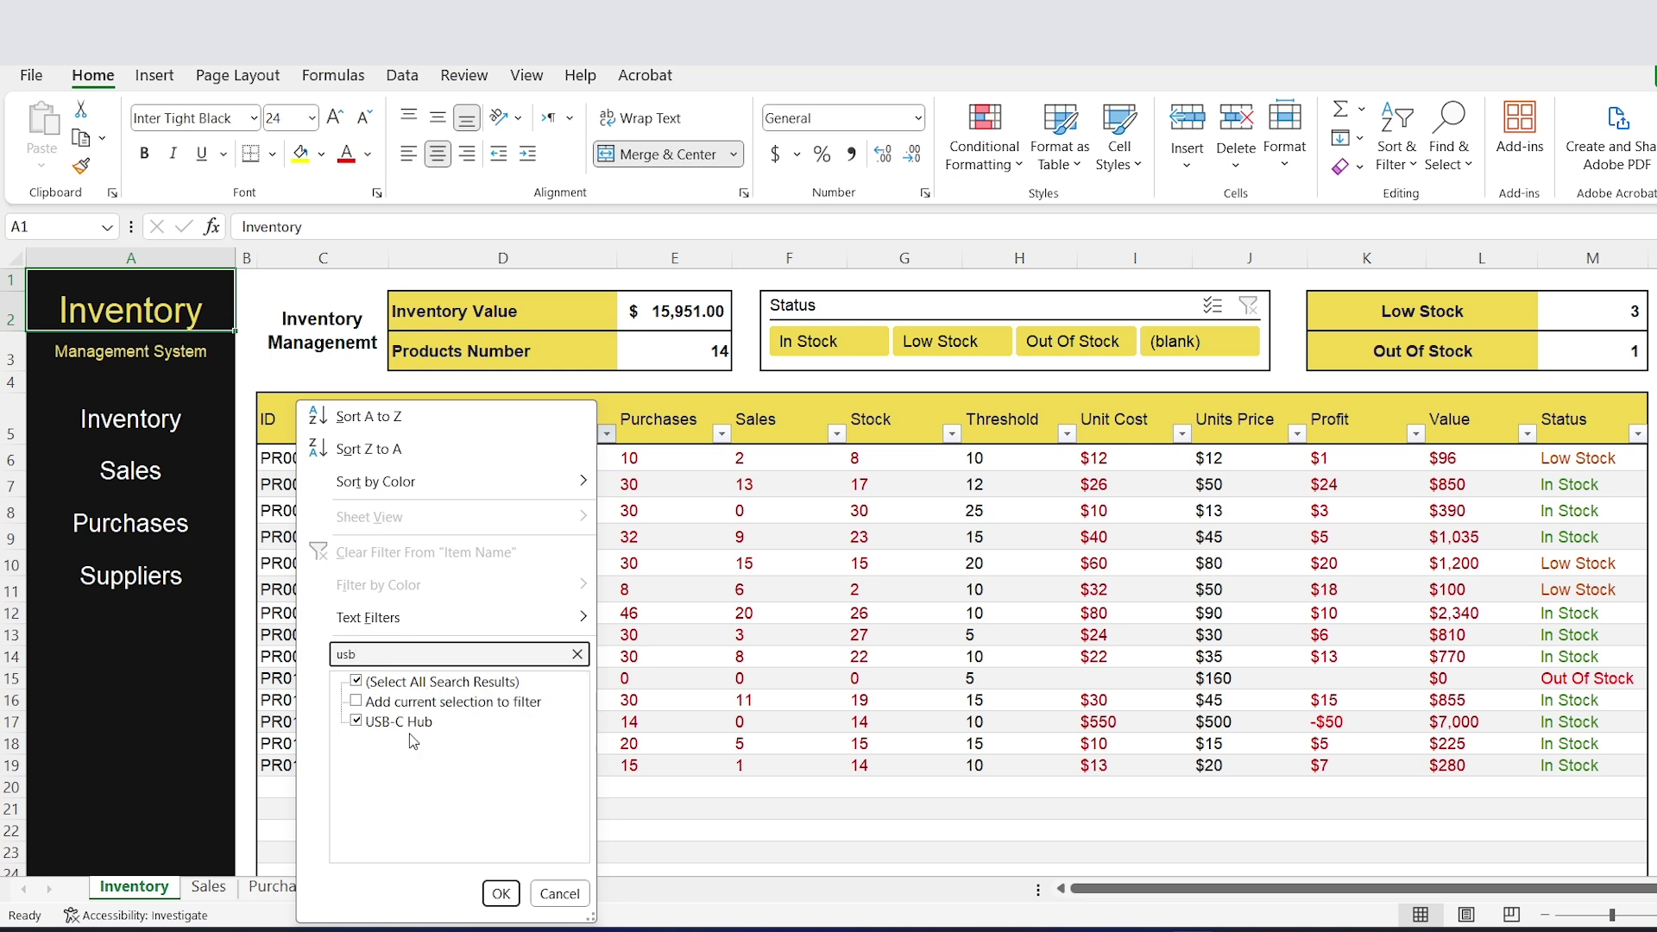
click(500, 893)
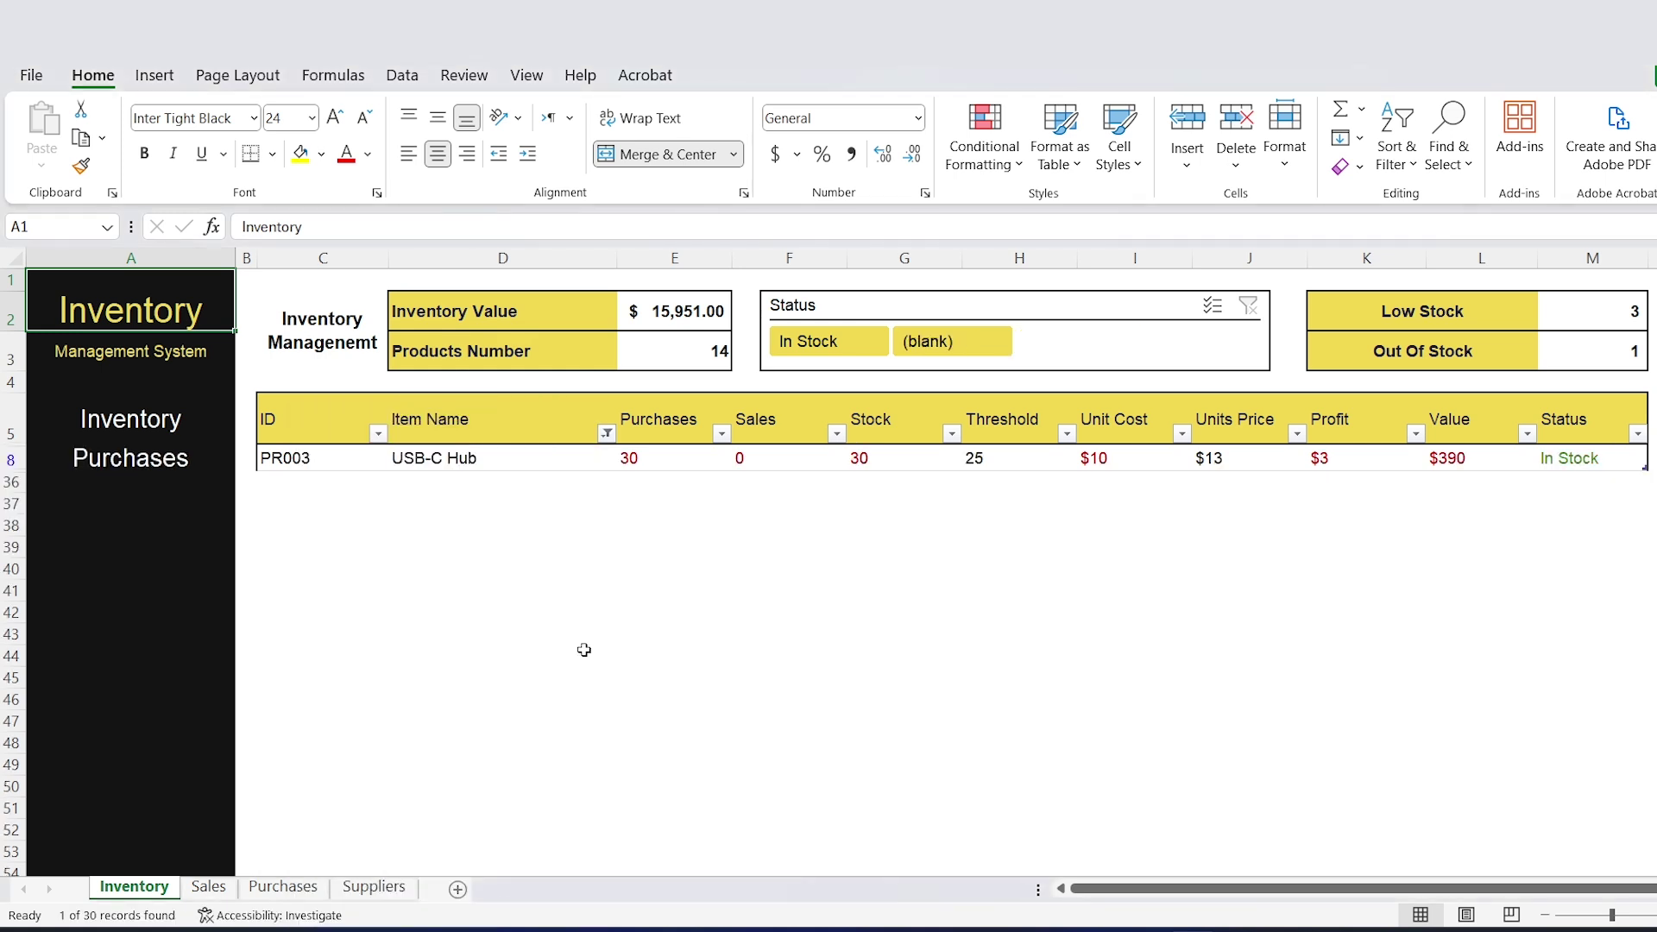
click(660, 463)
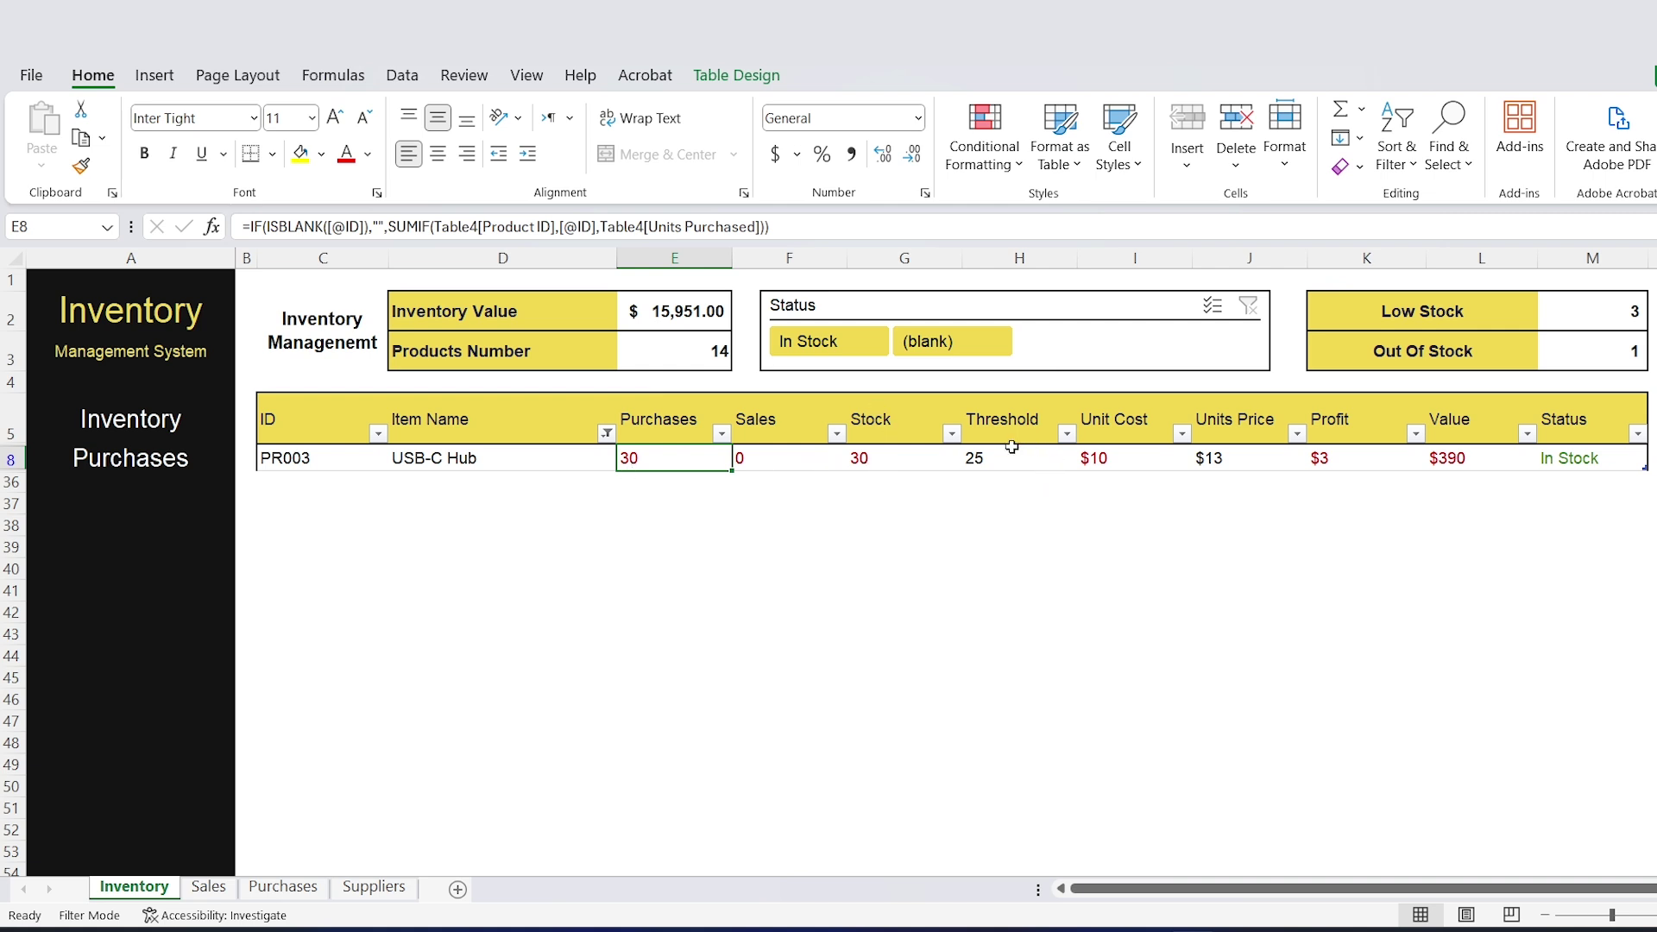
Check the USB-C Hub's unit cost and set its unit price to 15.
click(1132, 453)
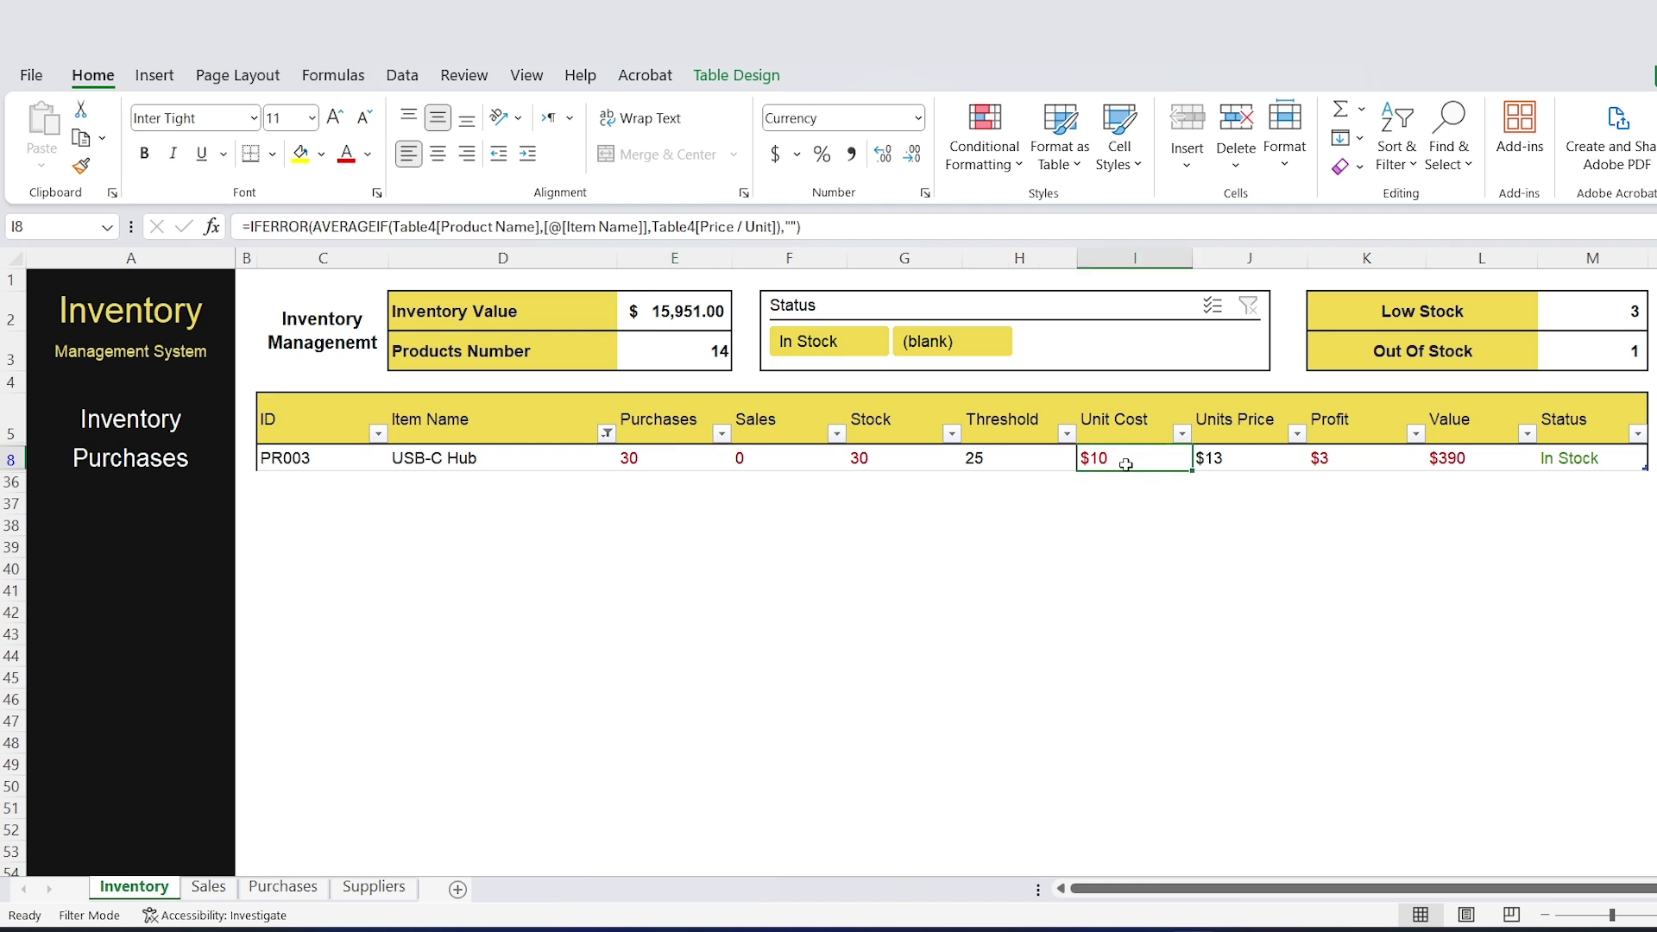
click(1246, 467)
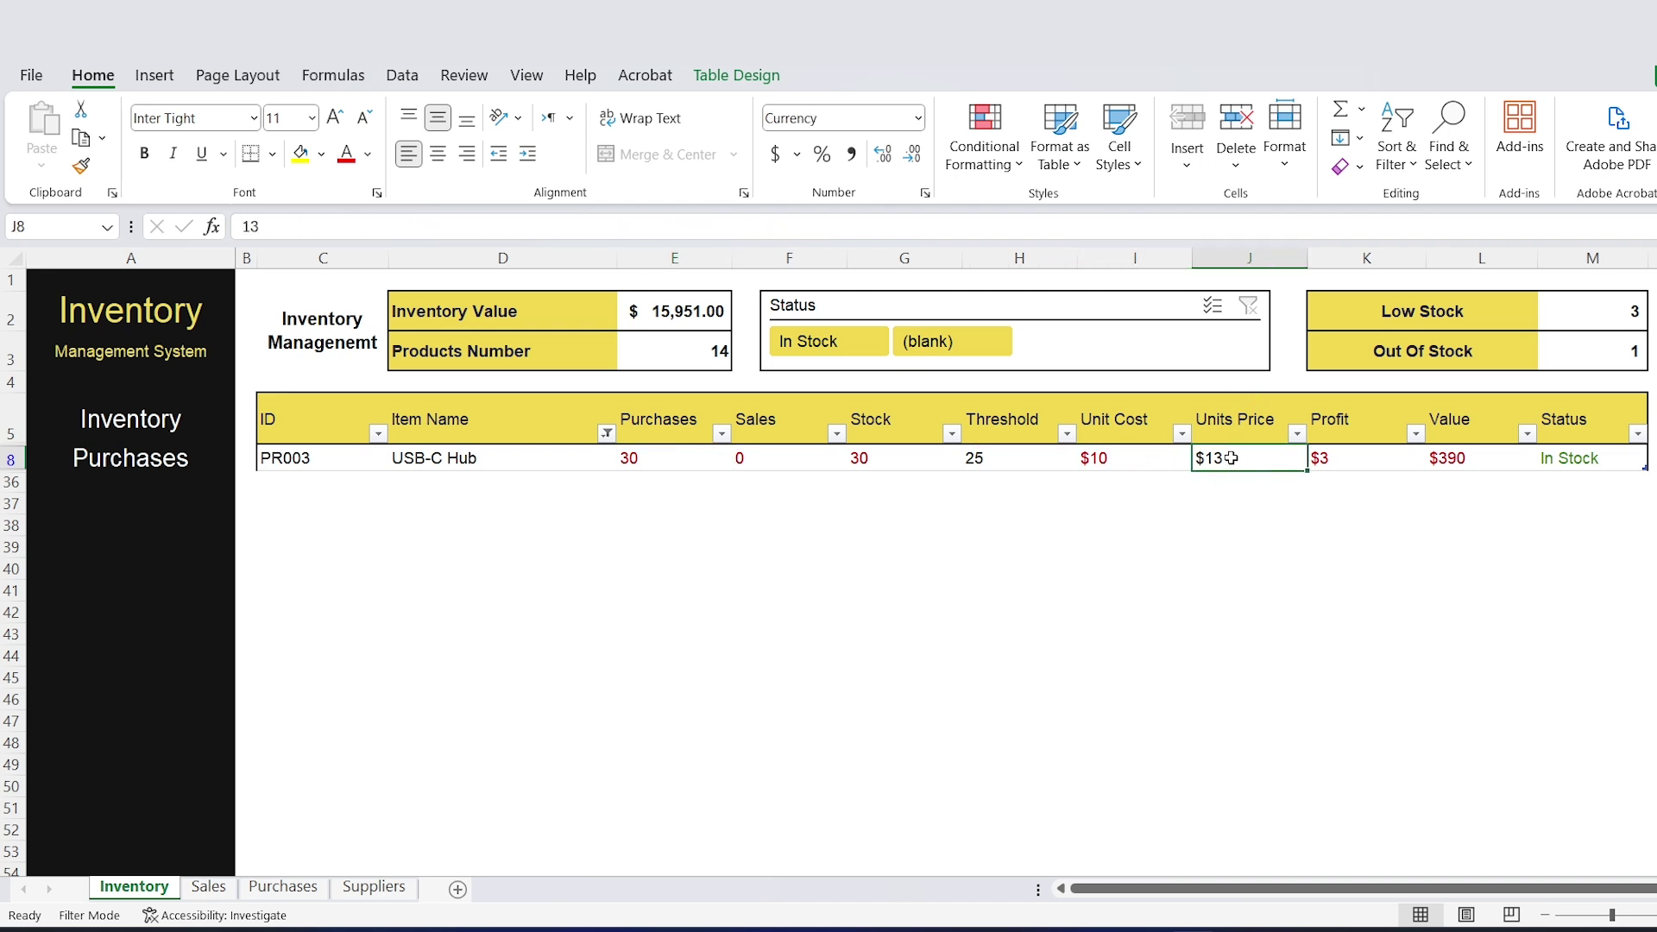
text(15)
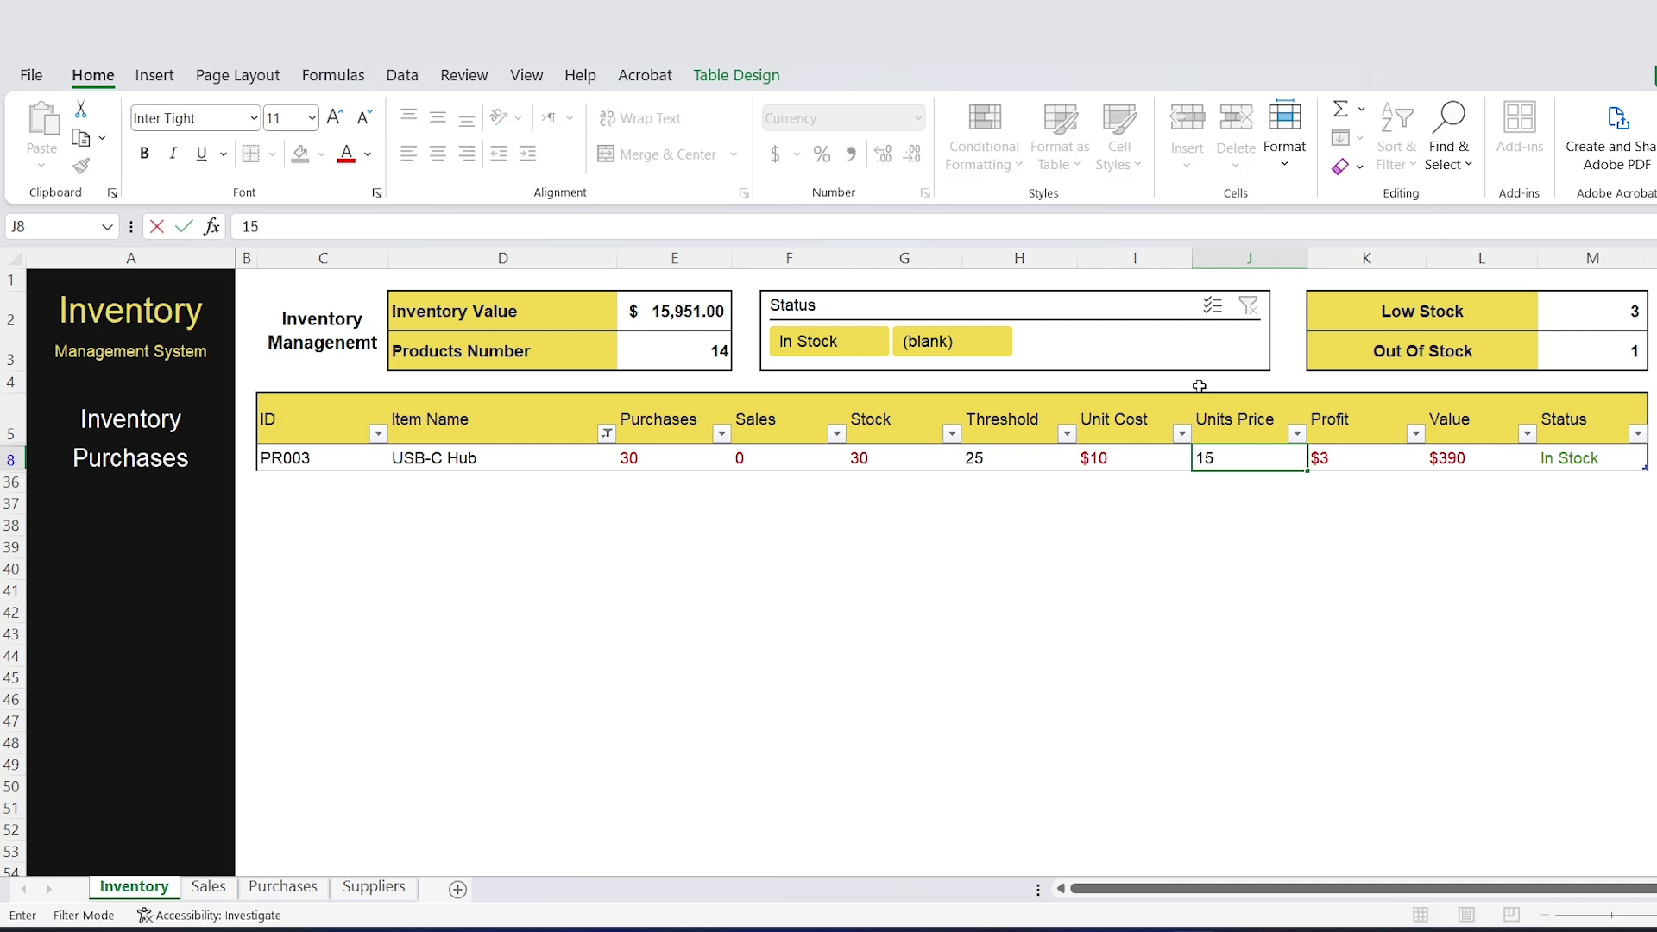
key(Return)
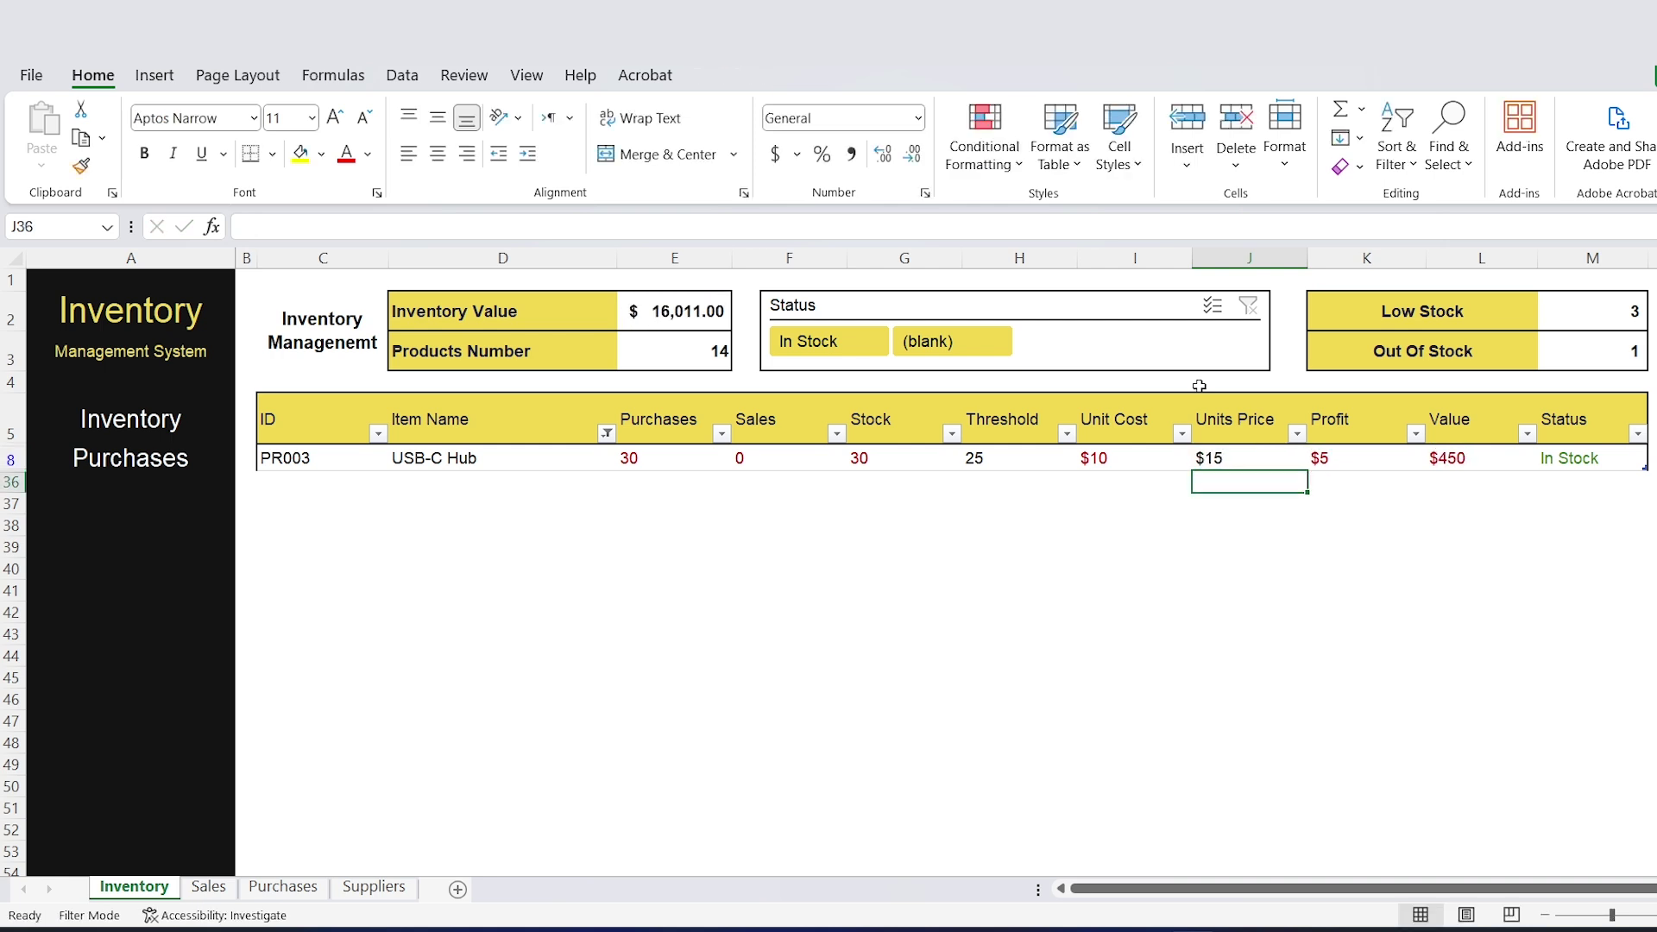
click(1221, 462)
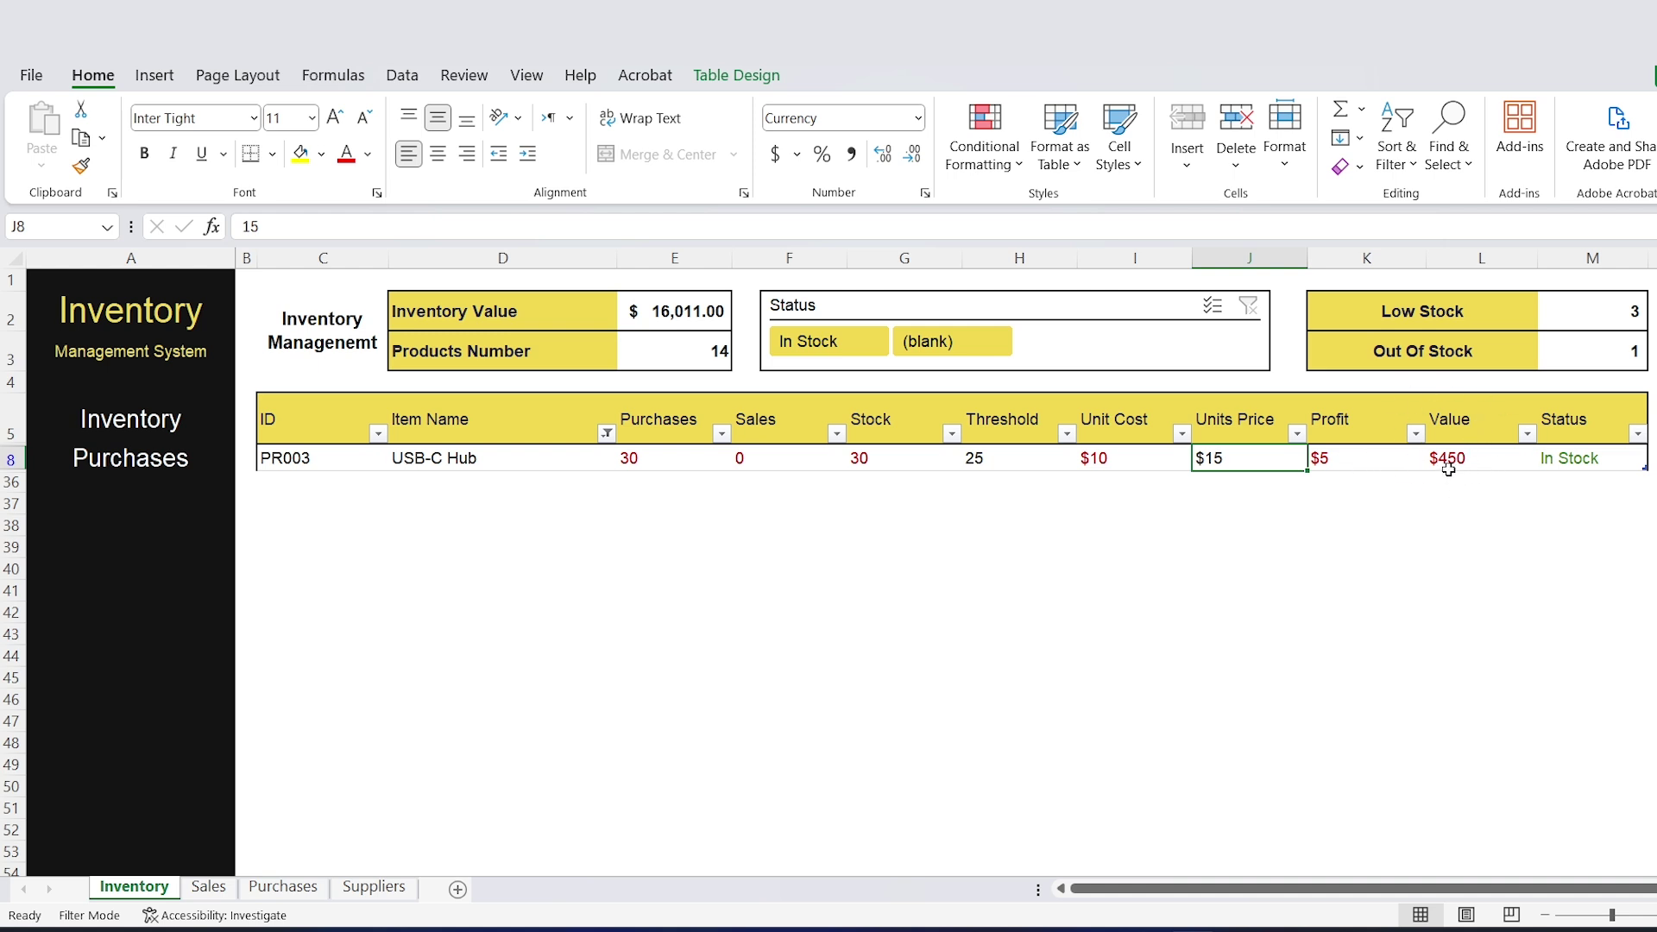
Clear the Item Name filter to show all inventory products again.
click(606, 433)
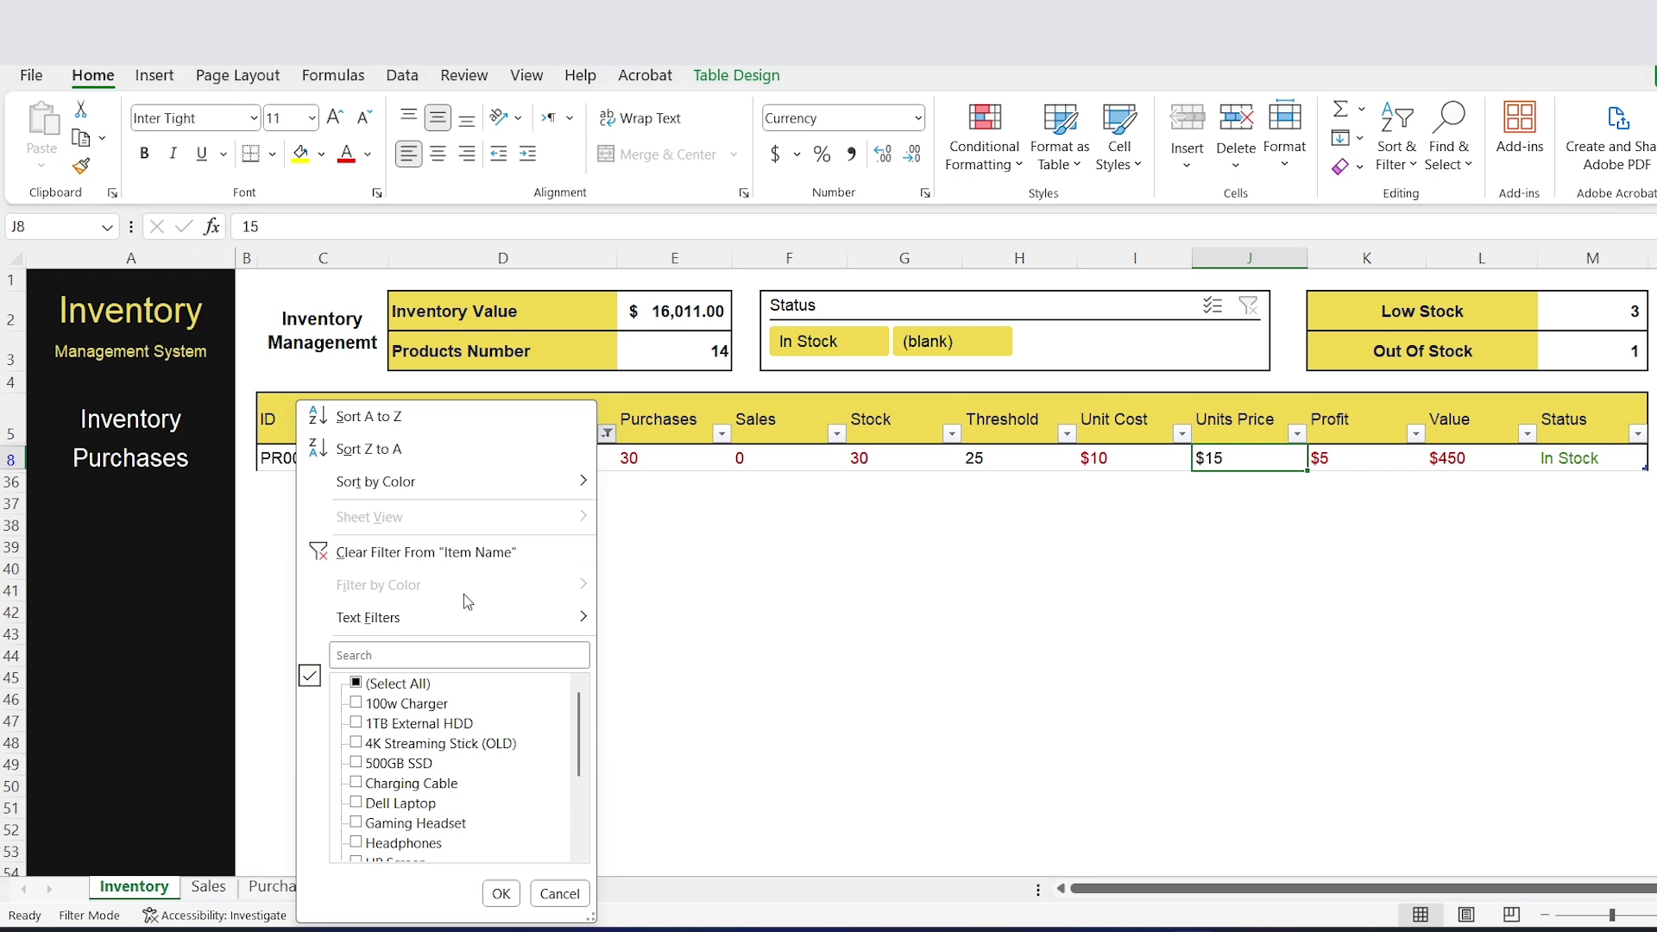
click(371, 685)
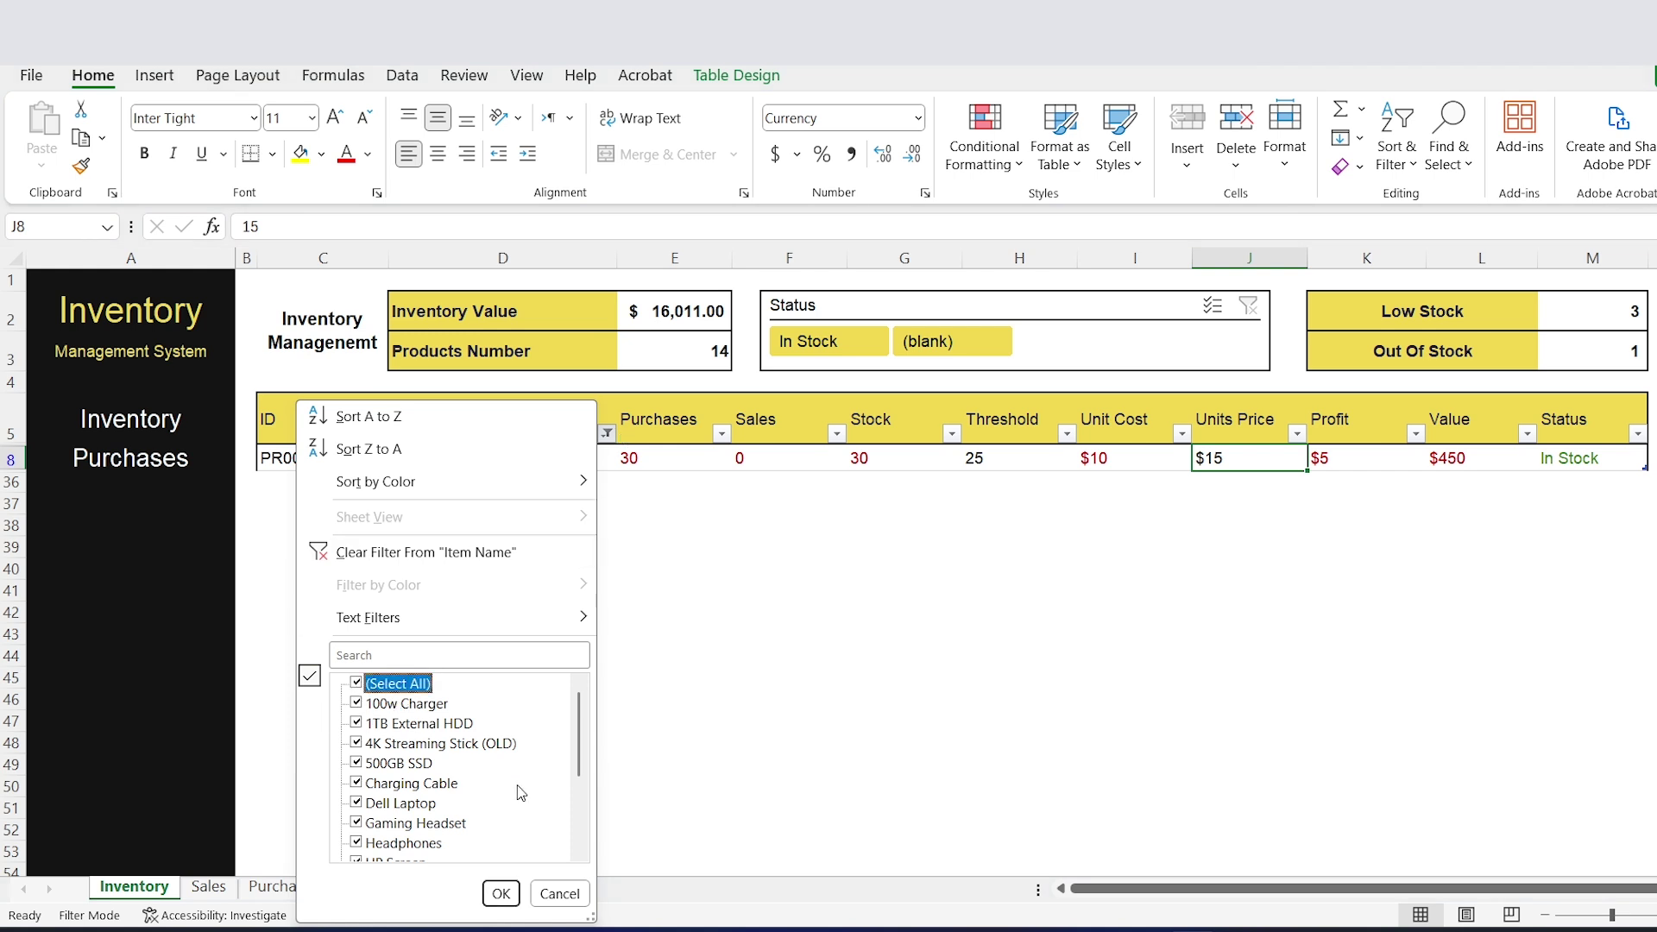
click(471, 557)
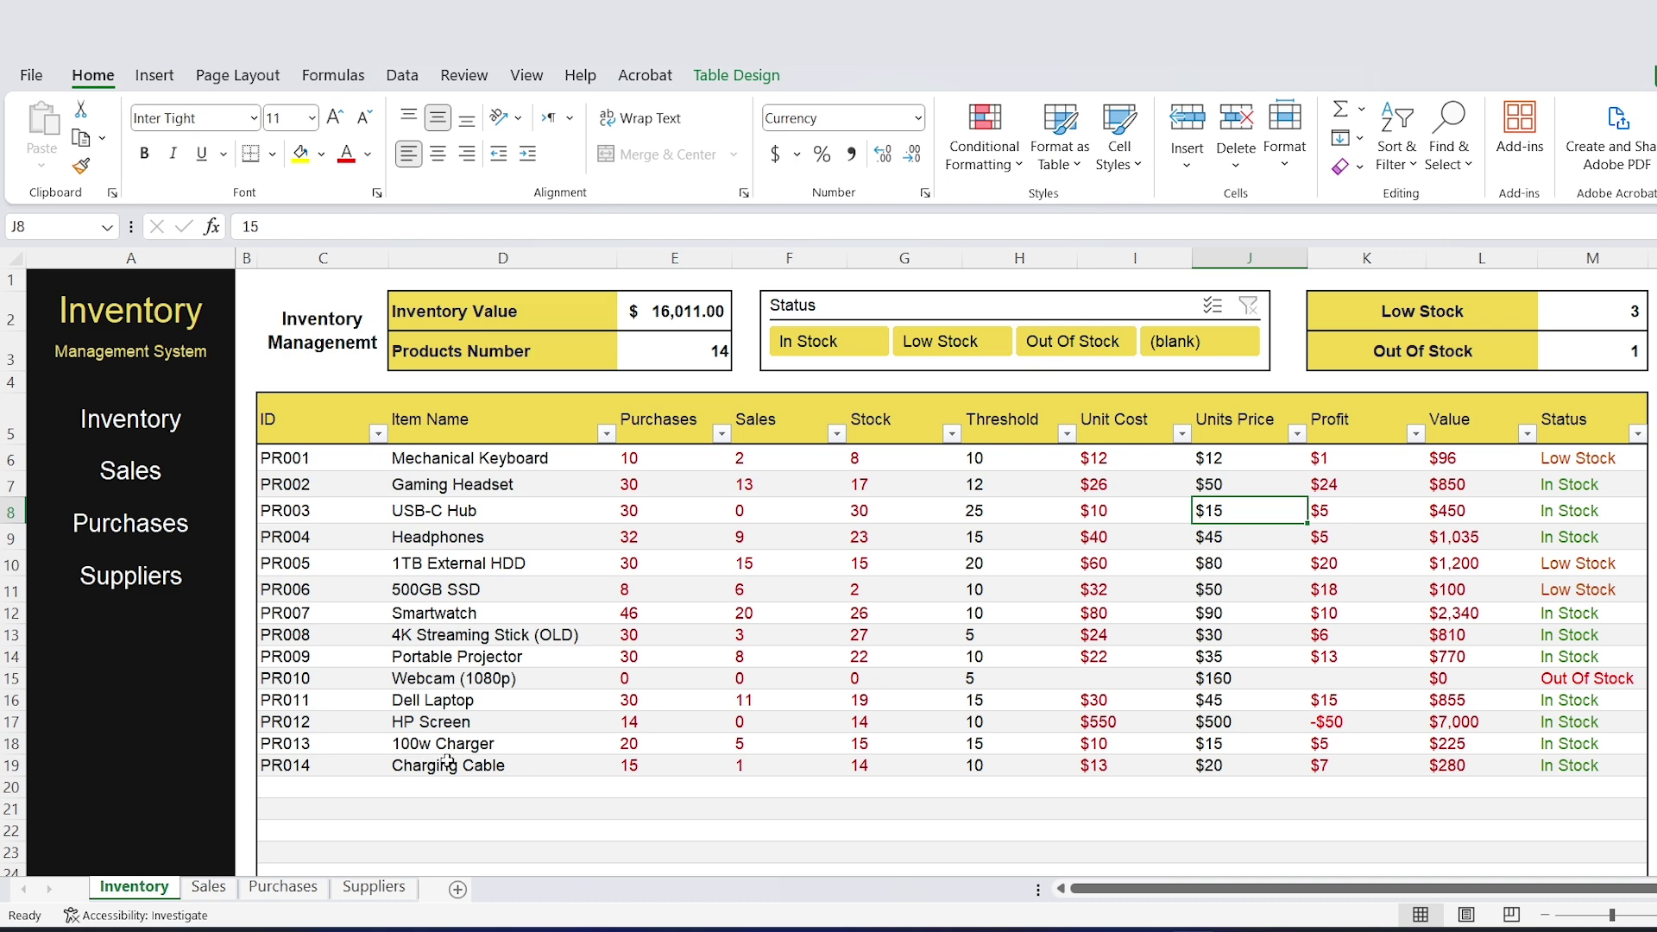
Go to the Sales sheet and start a new sale in the first empty row with product ID PR003.
click(151, 478)
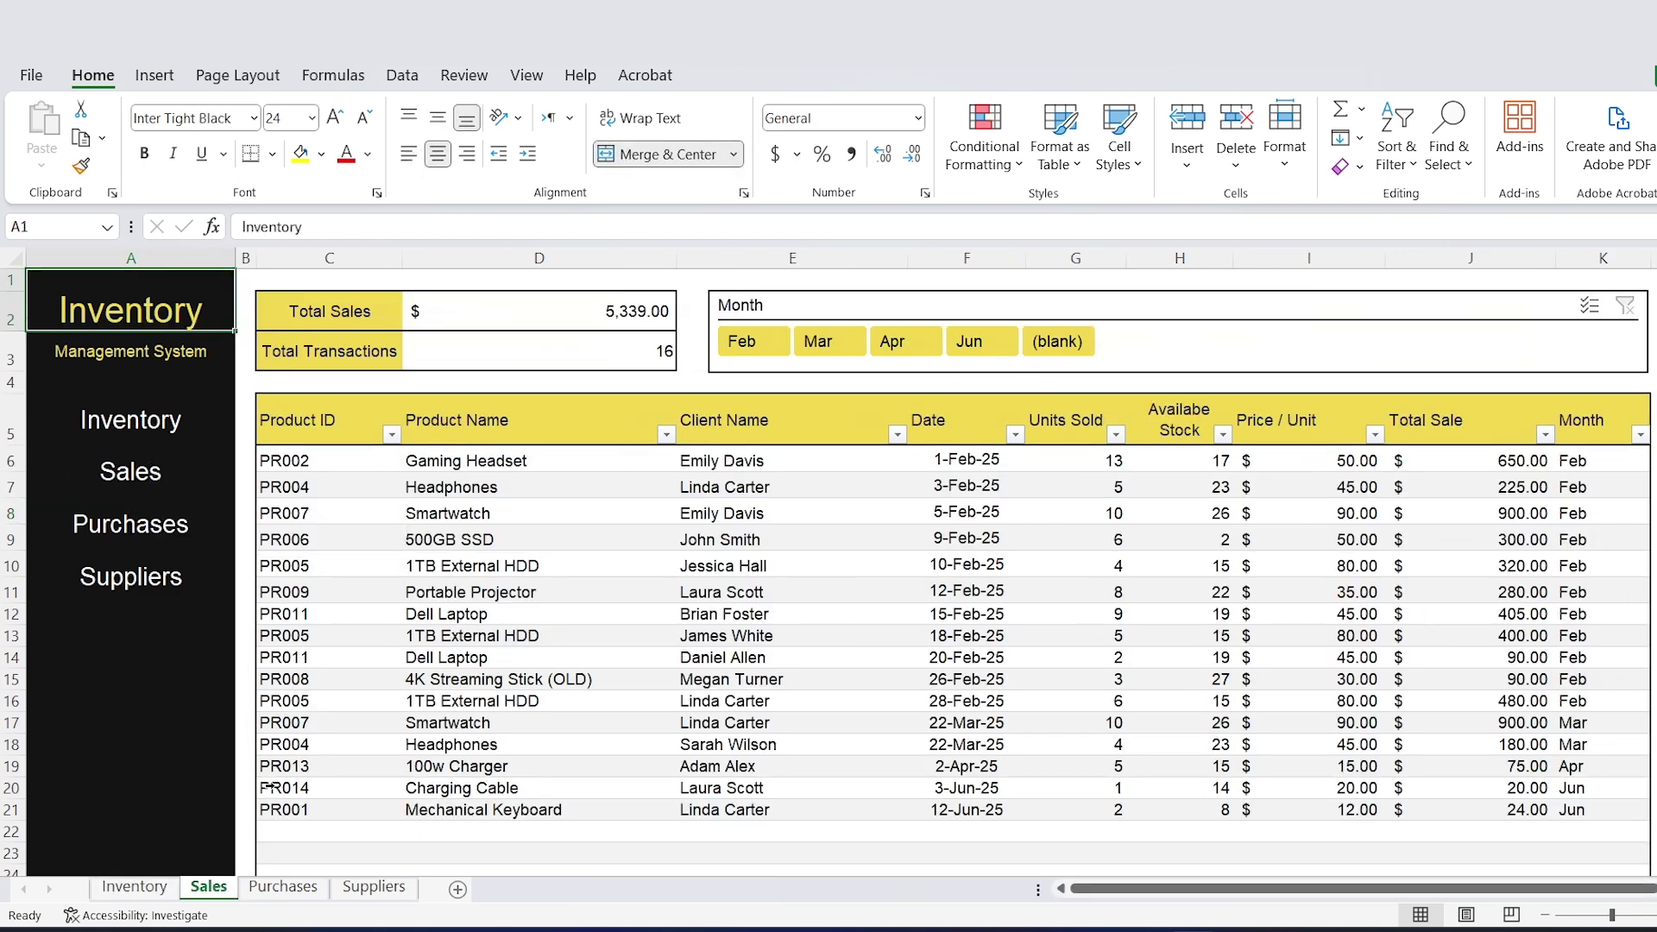
click(318, 831)
click(412, 831)
click(328, 748)
click(509, 831)
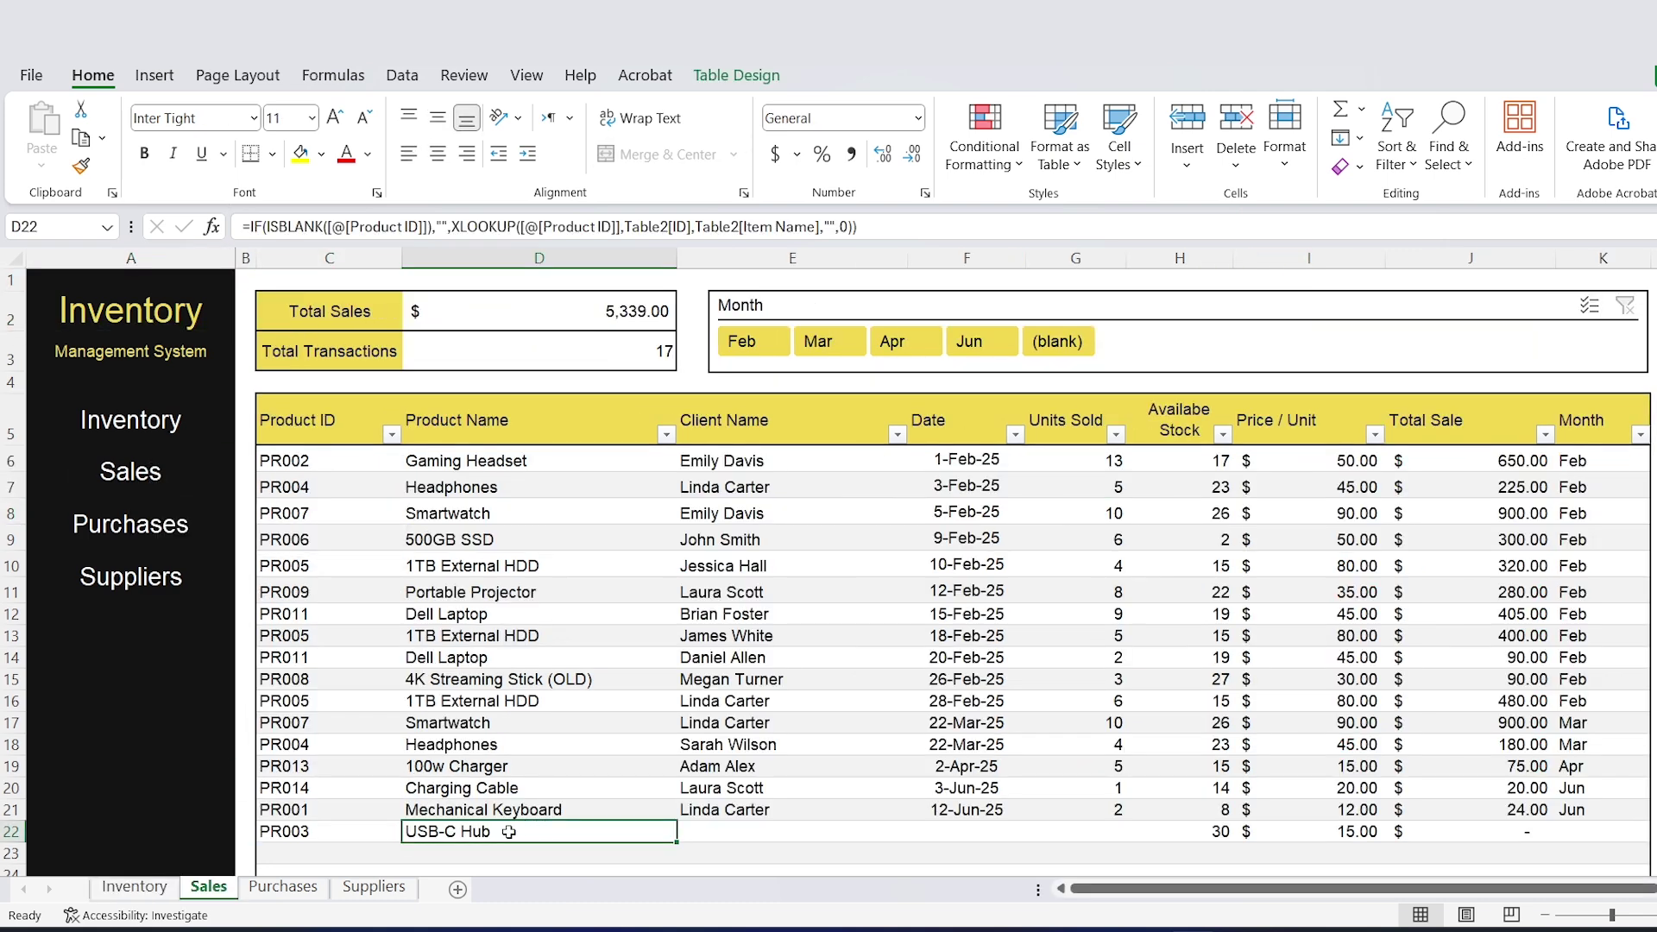
Copy the client name from the 4K Streaming Stick (OLD) sale into the new USB-C Hub sale.
click(755, 834)
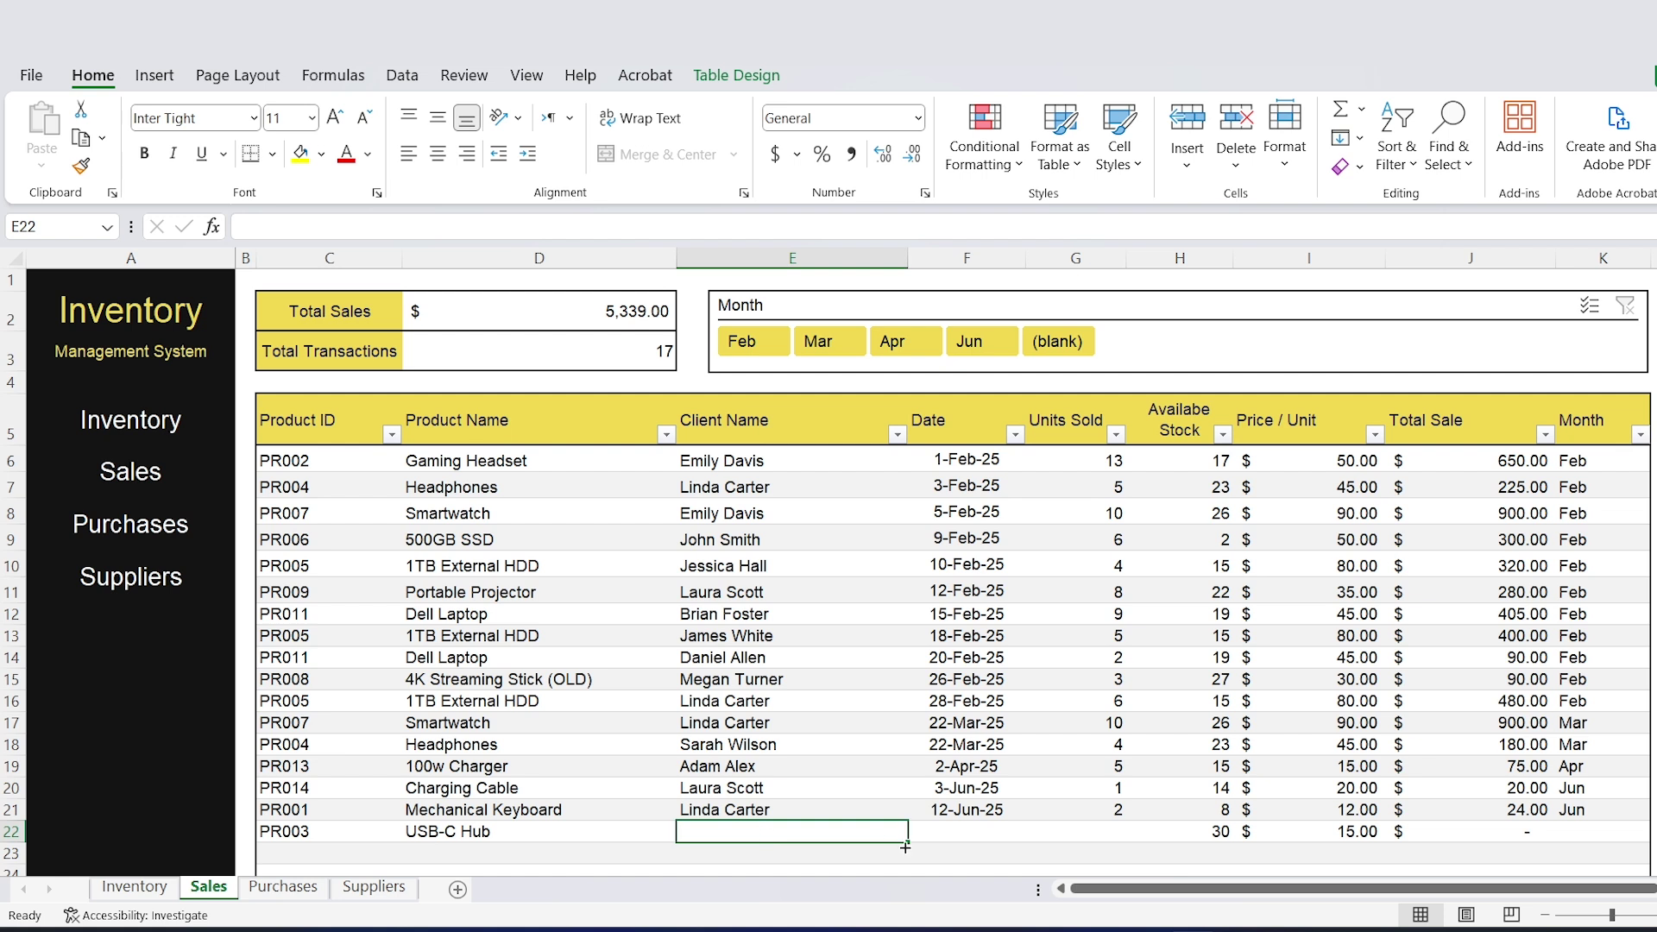
click(787, 681)
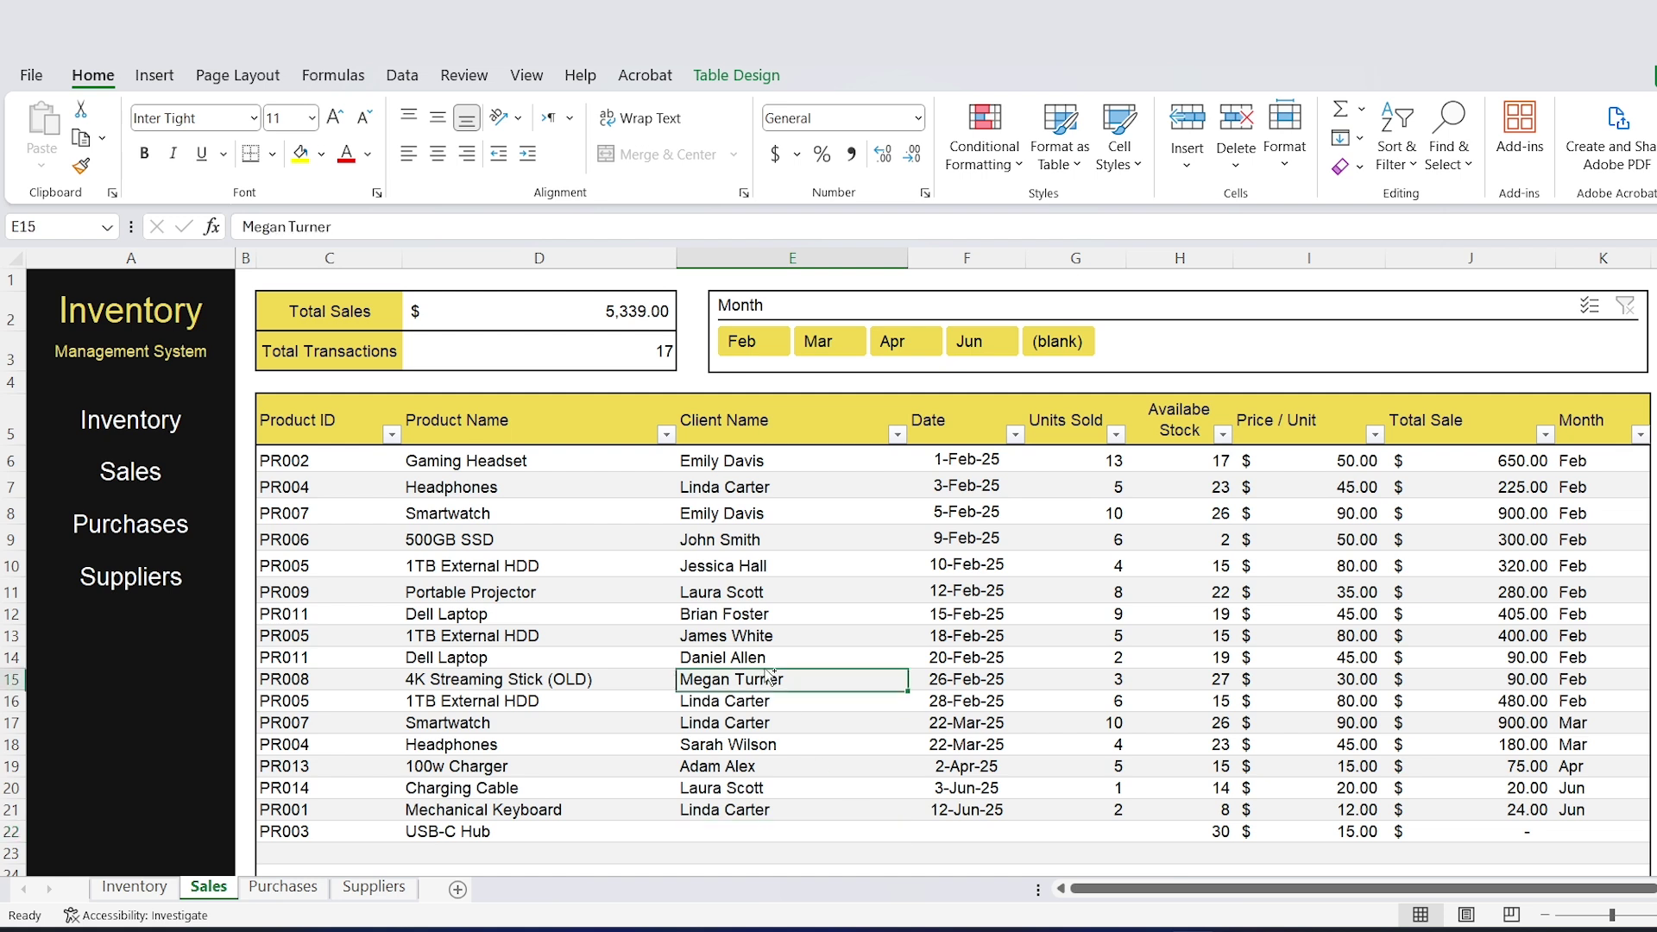
key(ctrl+c)
click(818, 835)
key(ctrl+v)
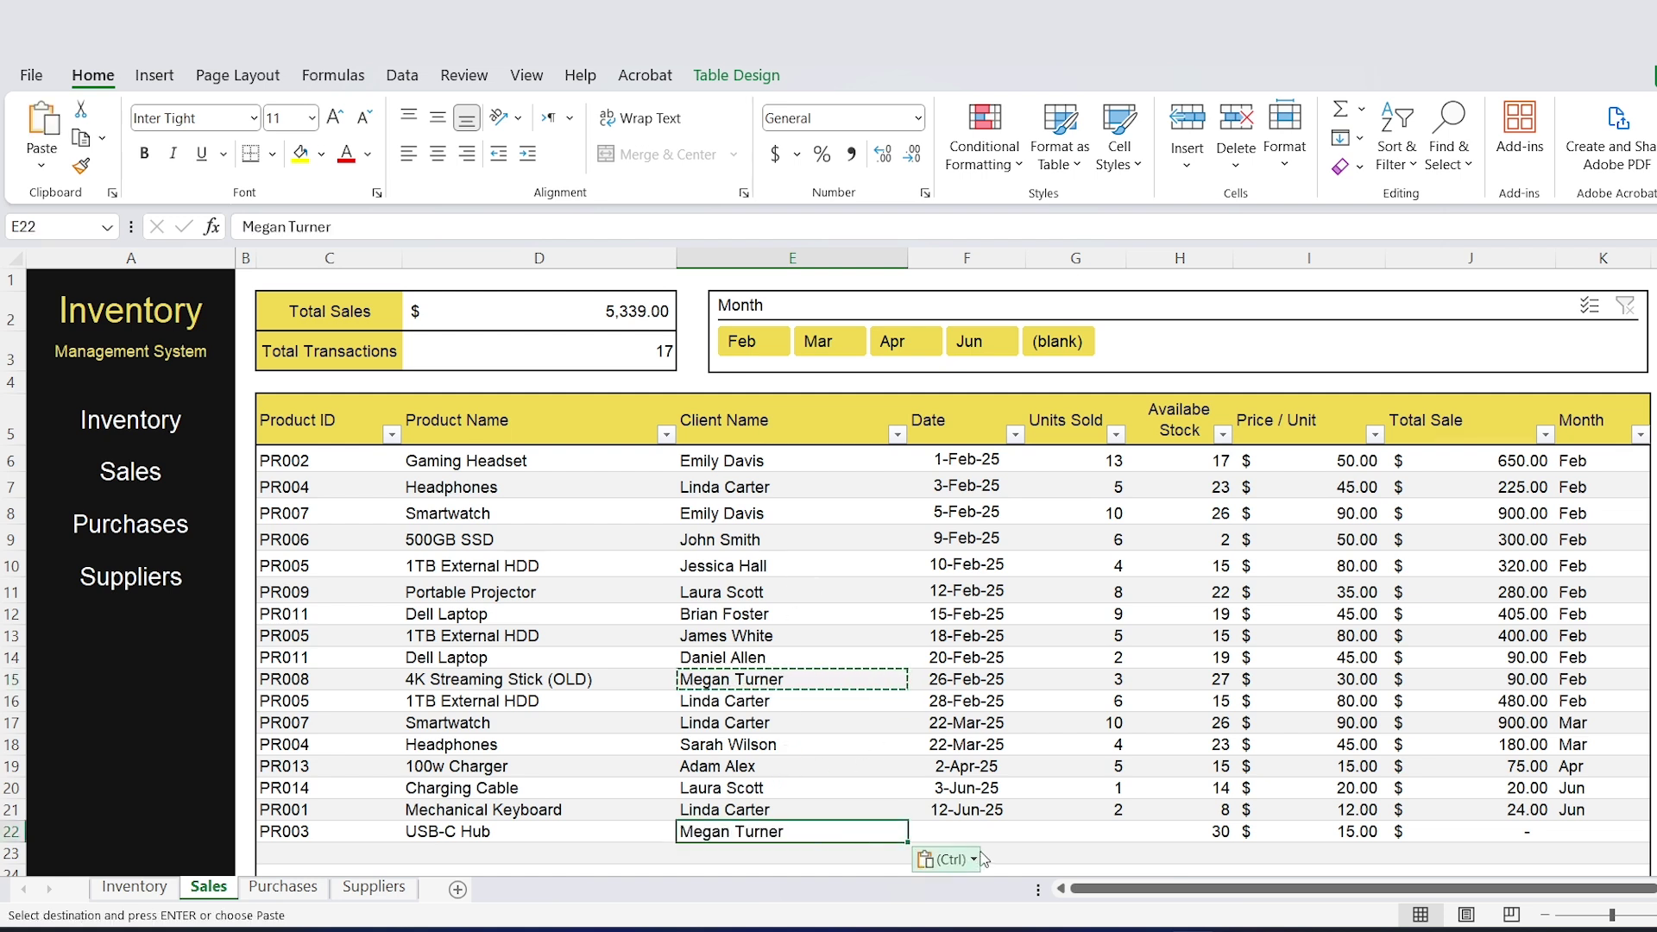
Enter 7/10/2025 as the date and 4 as the units sold for the USB-C Hub sale.
key(Tab)
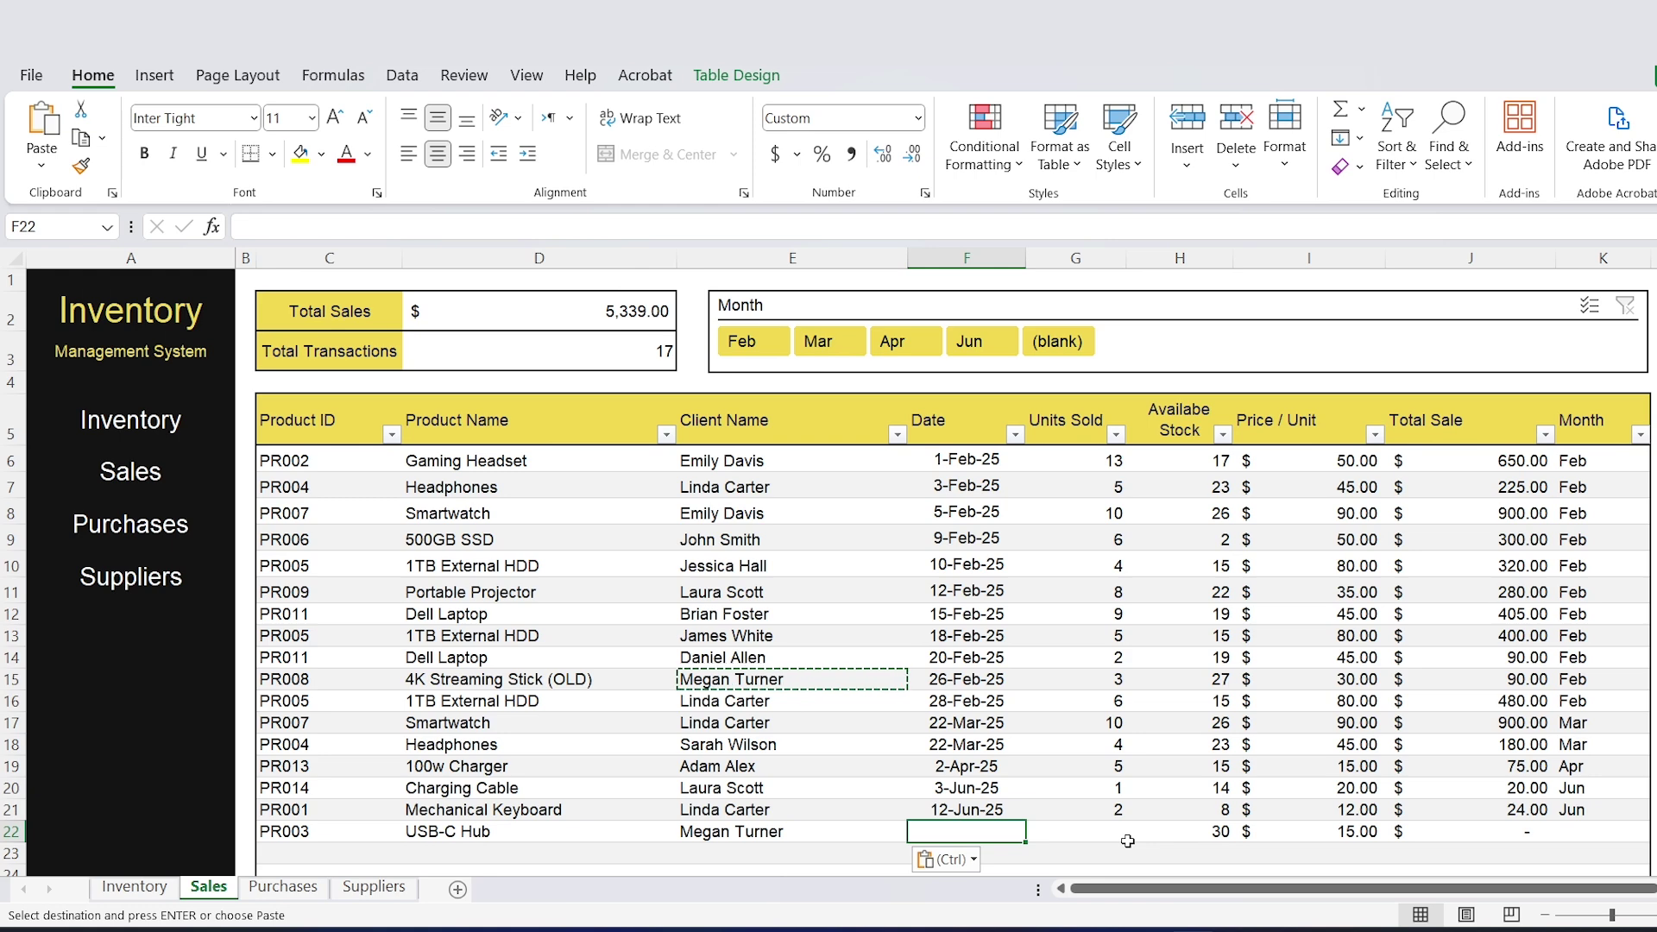
text(7/10/2025)
key(Tab)
scroll(1127, 842, down, 1)
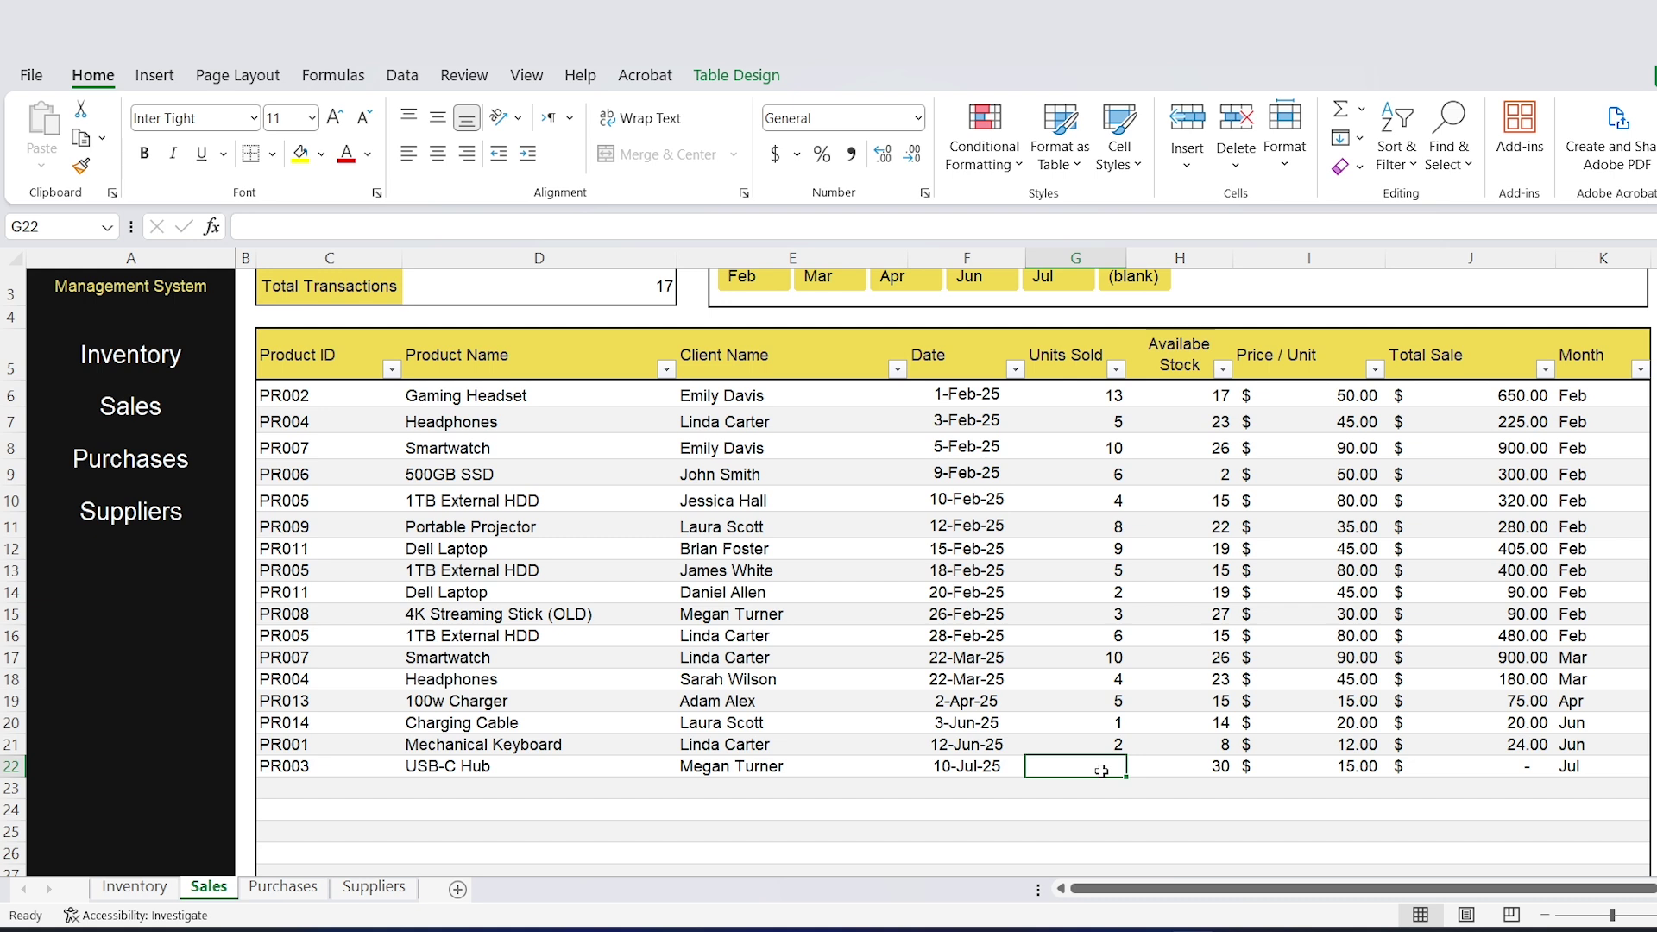
text(4)
key(Return)
click(1511, 765)
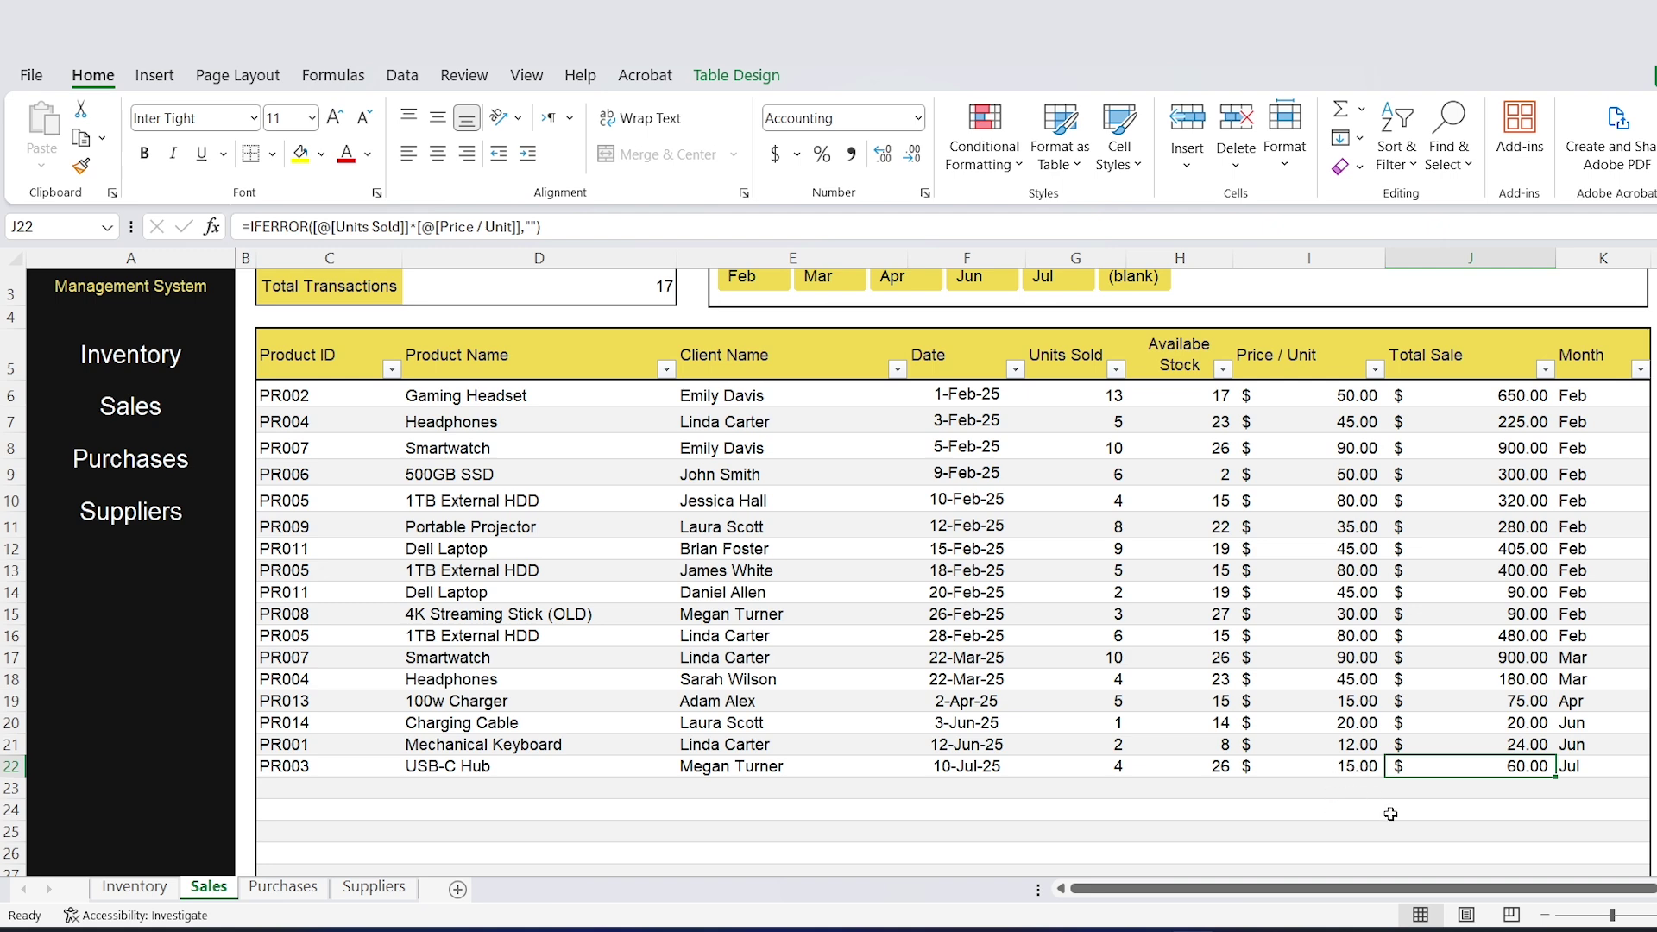
Filter the sales table by month to show only the June transactions.
scroll(1366, 780, up, 1)
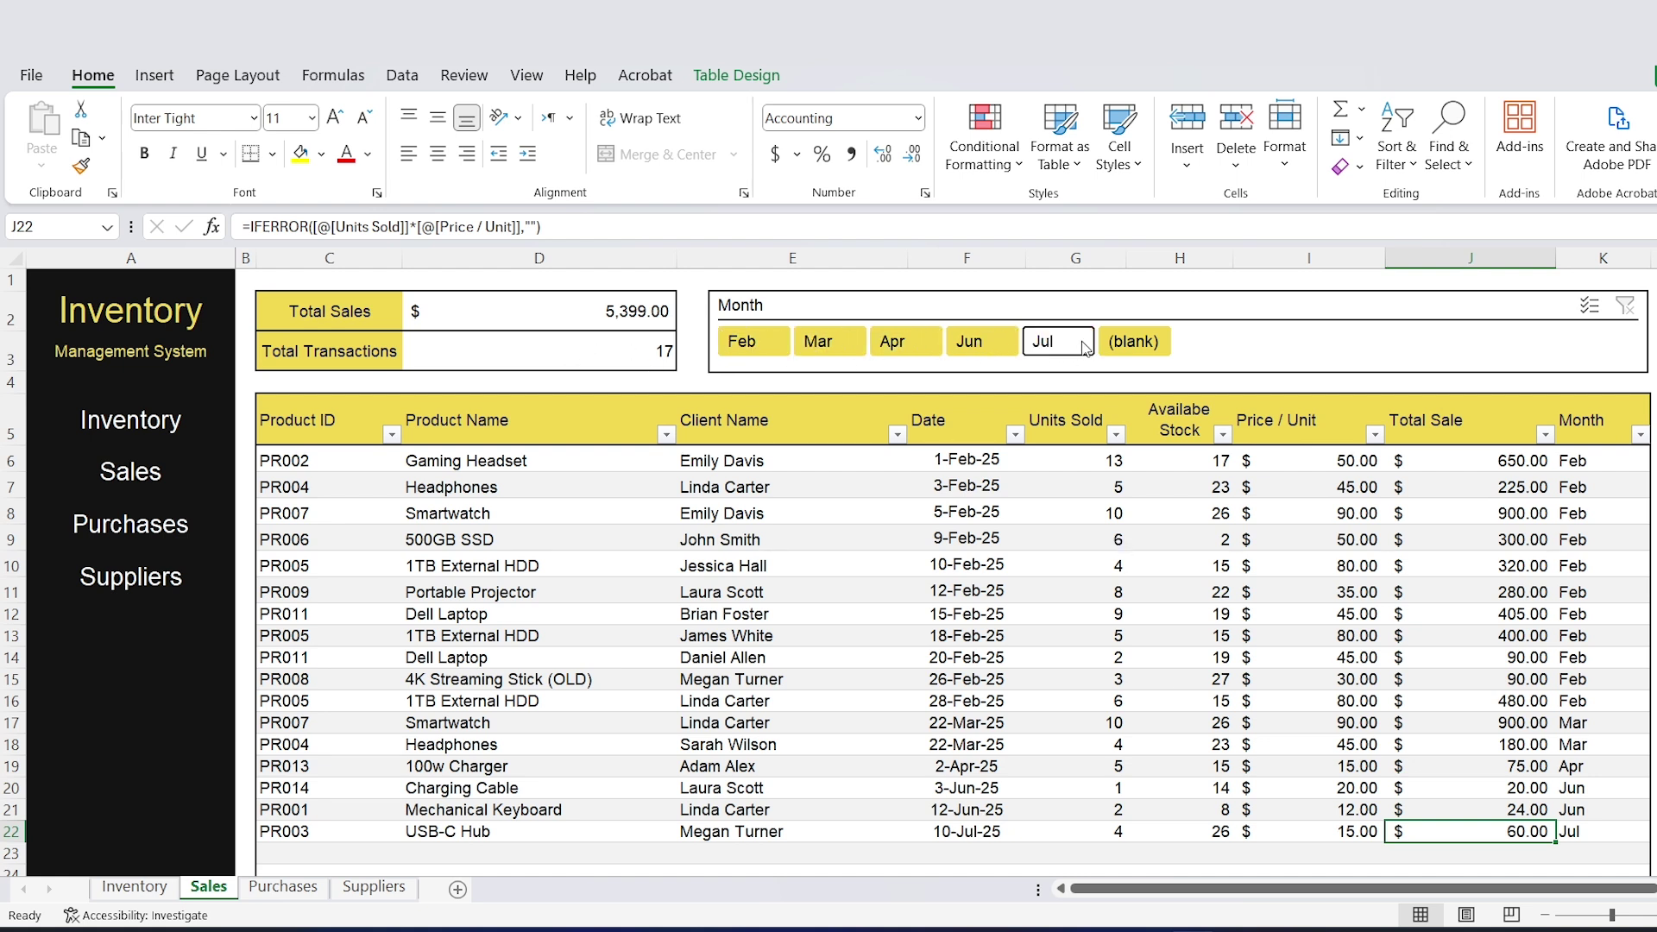
click(969, 340)
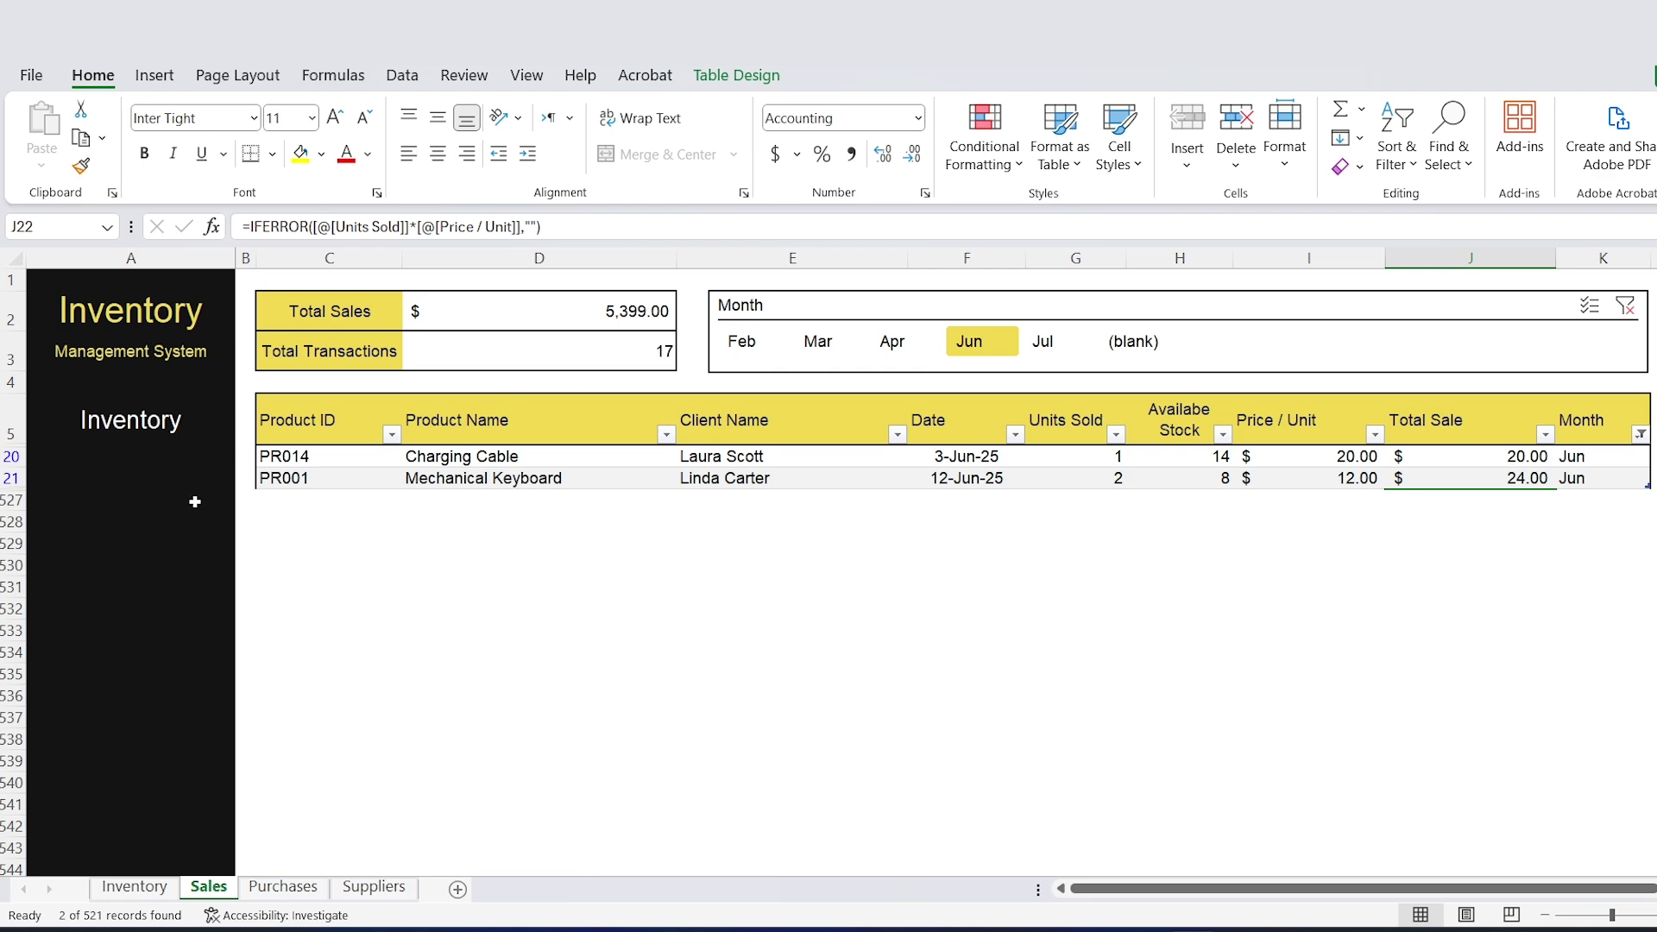
Return to the Inventory sheet and add a new product with ID PR015 and item name Dell Screen.
key(ctrl+Page_Up)
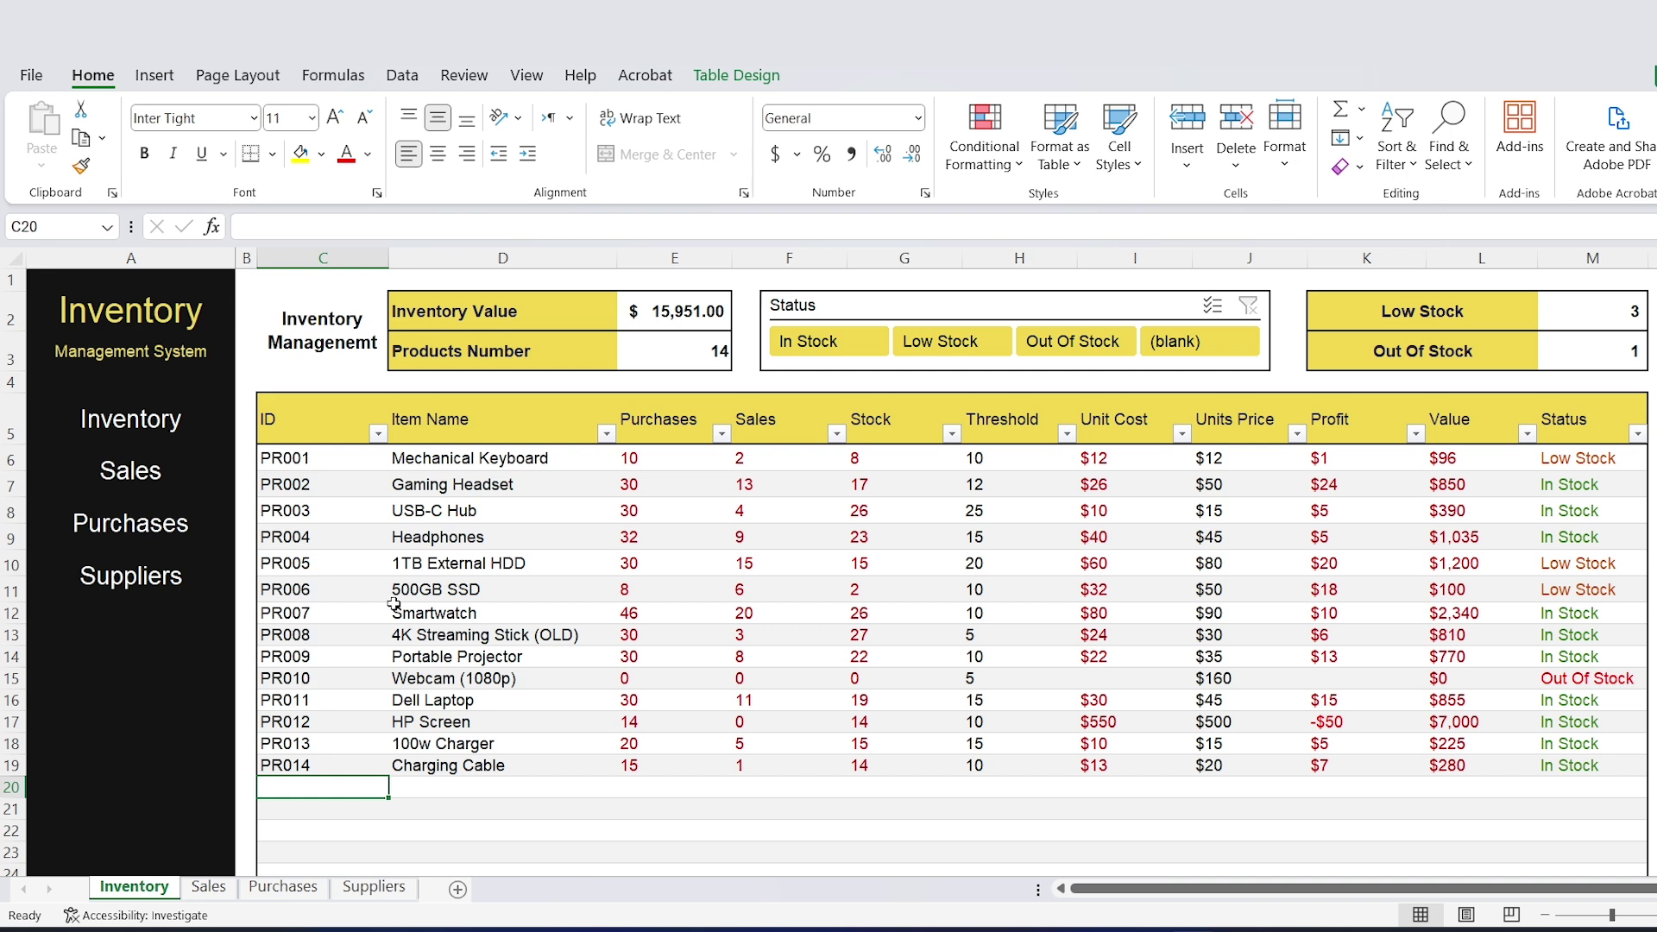
text(PR)
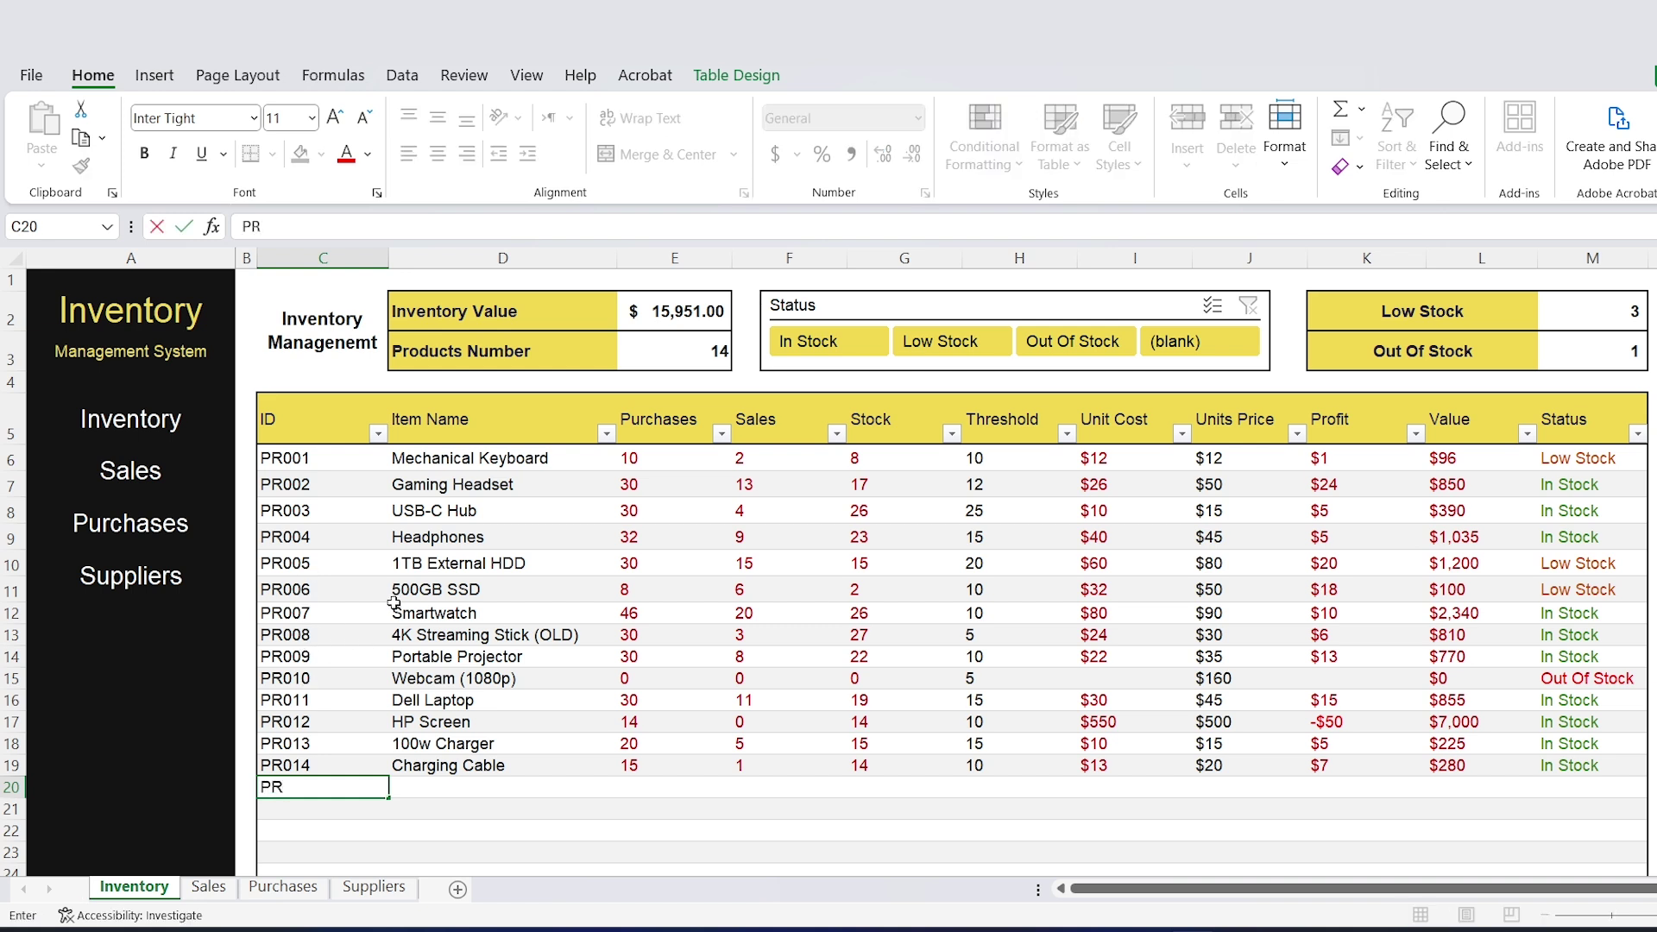
text(015)
key(Tab)
text(Dell Screen)
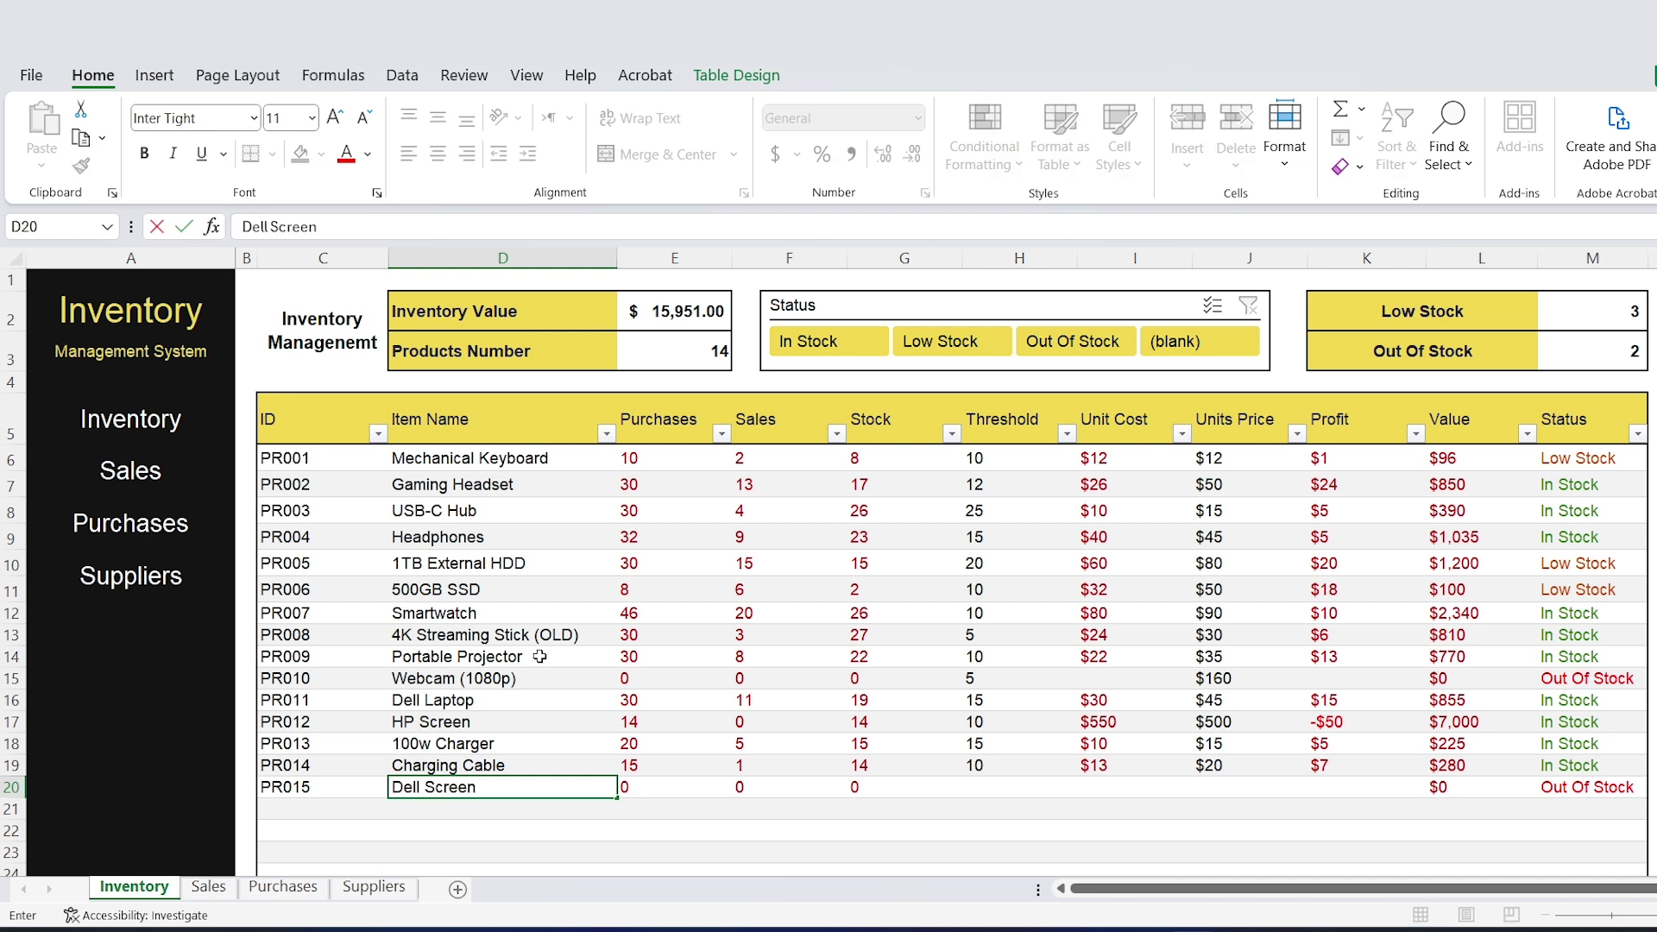
key(Tab)
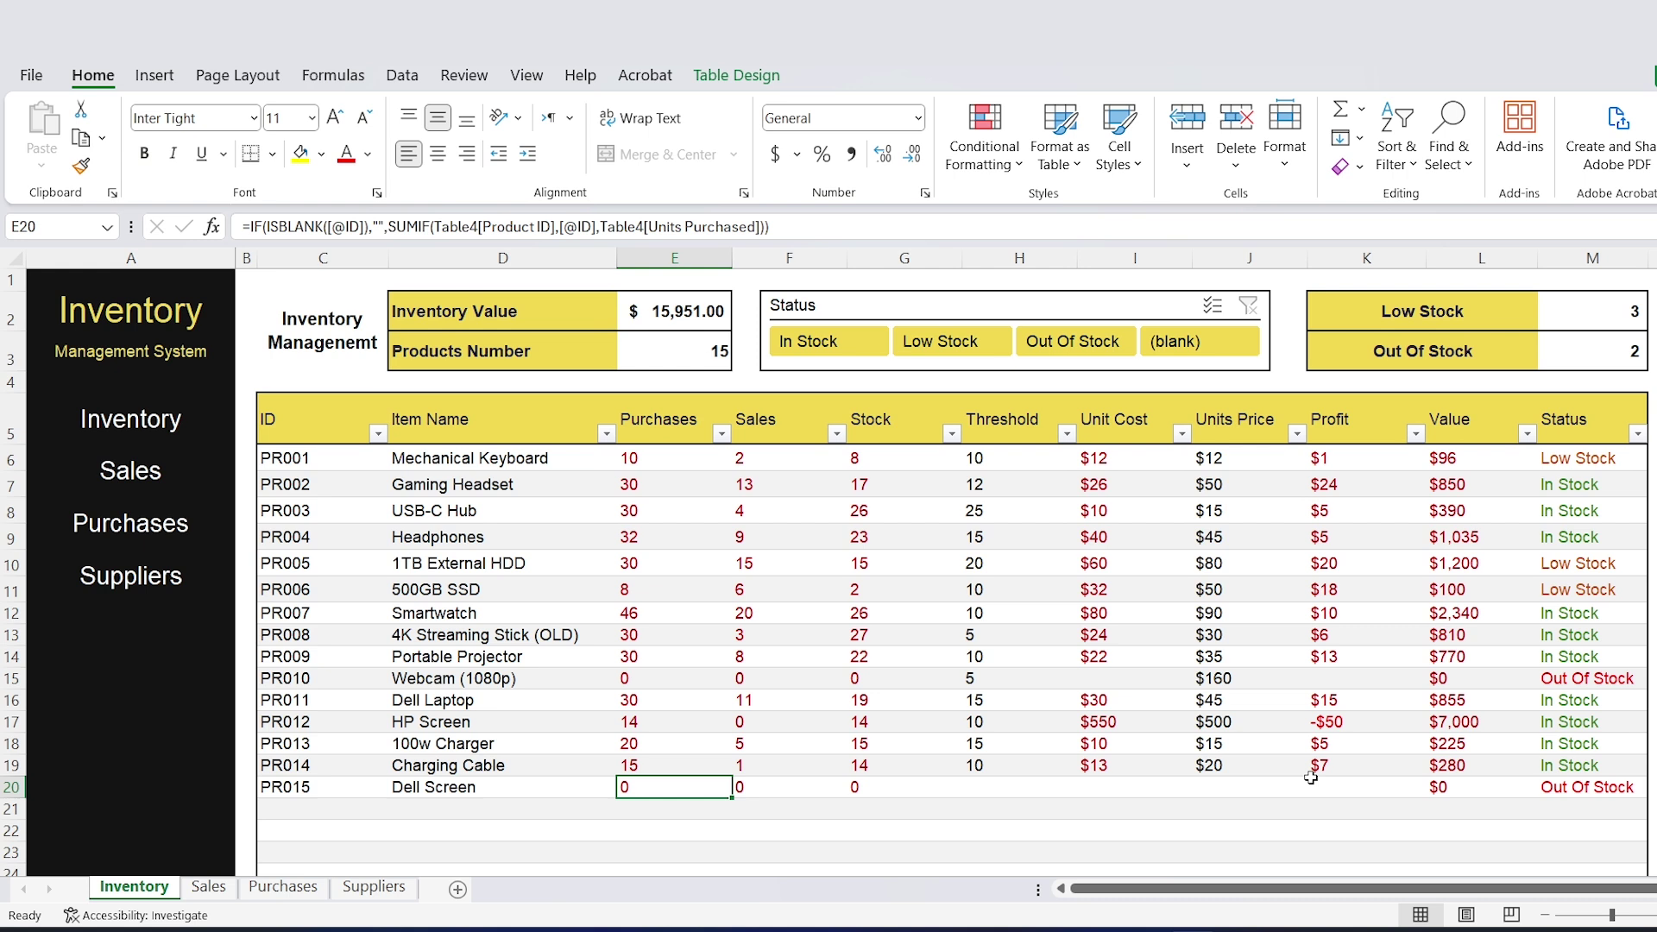
Set the stock threshold of the Dell Screen product to 5.
click(987, 788)
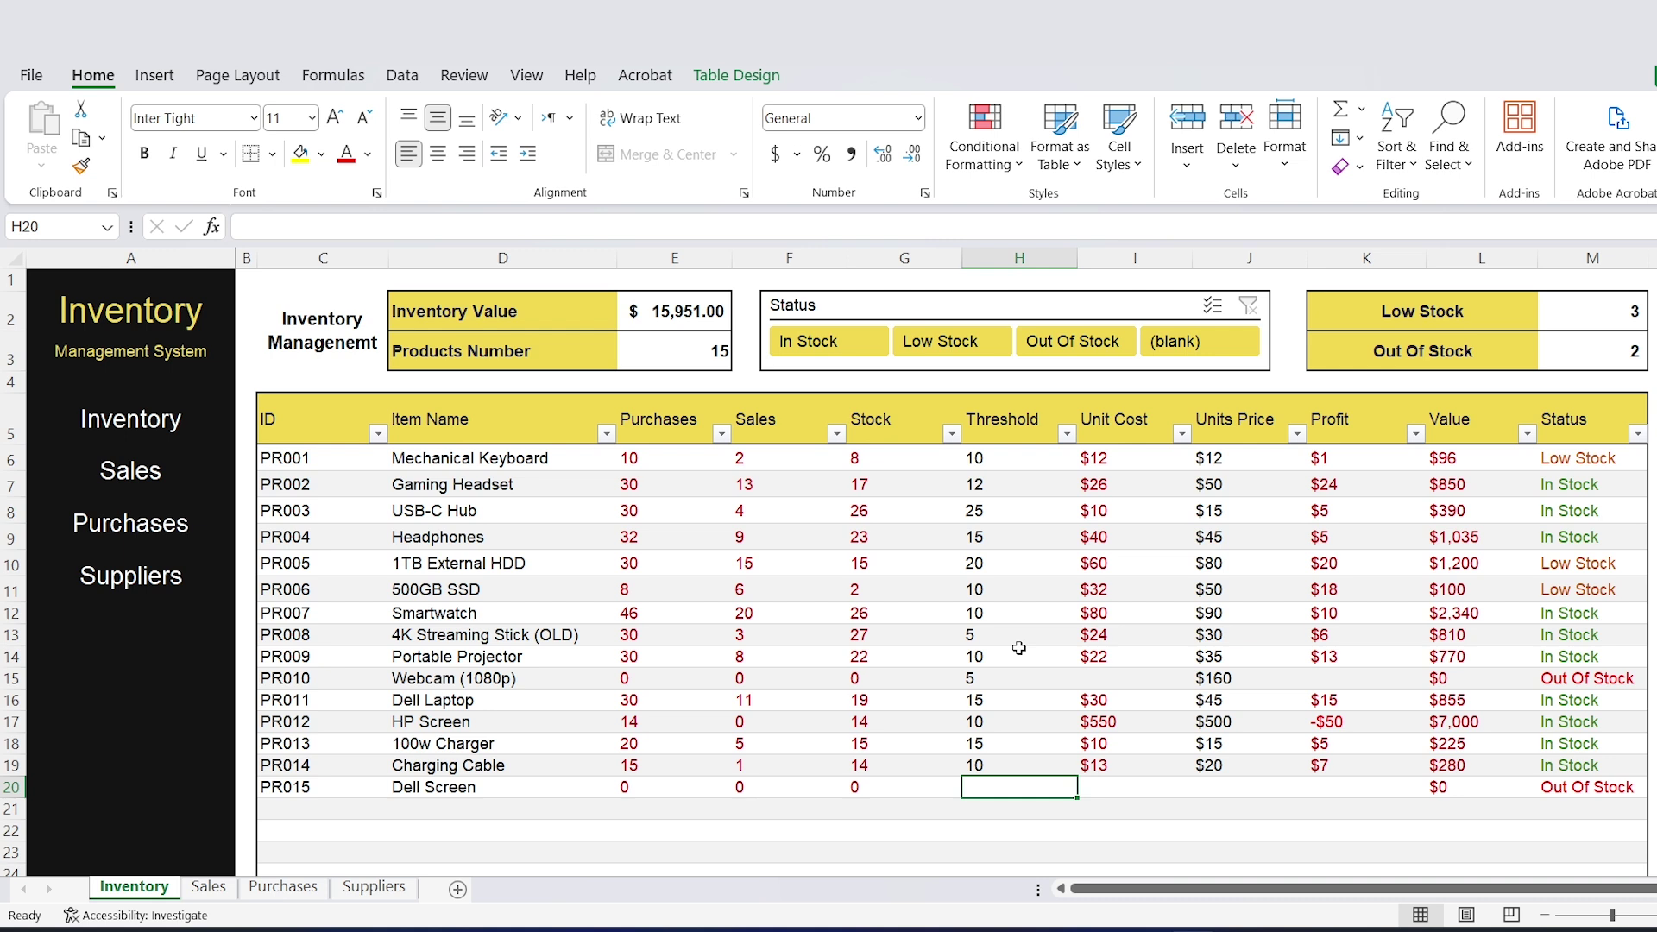
text(5)
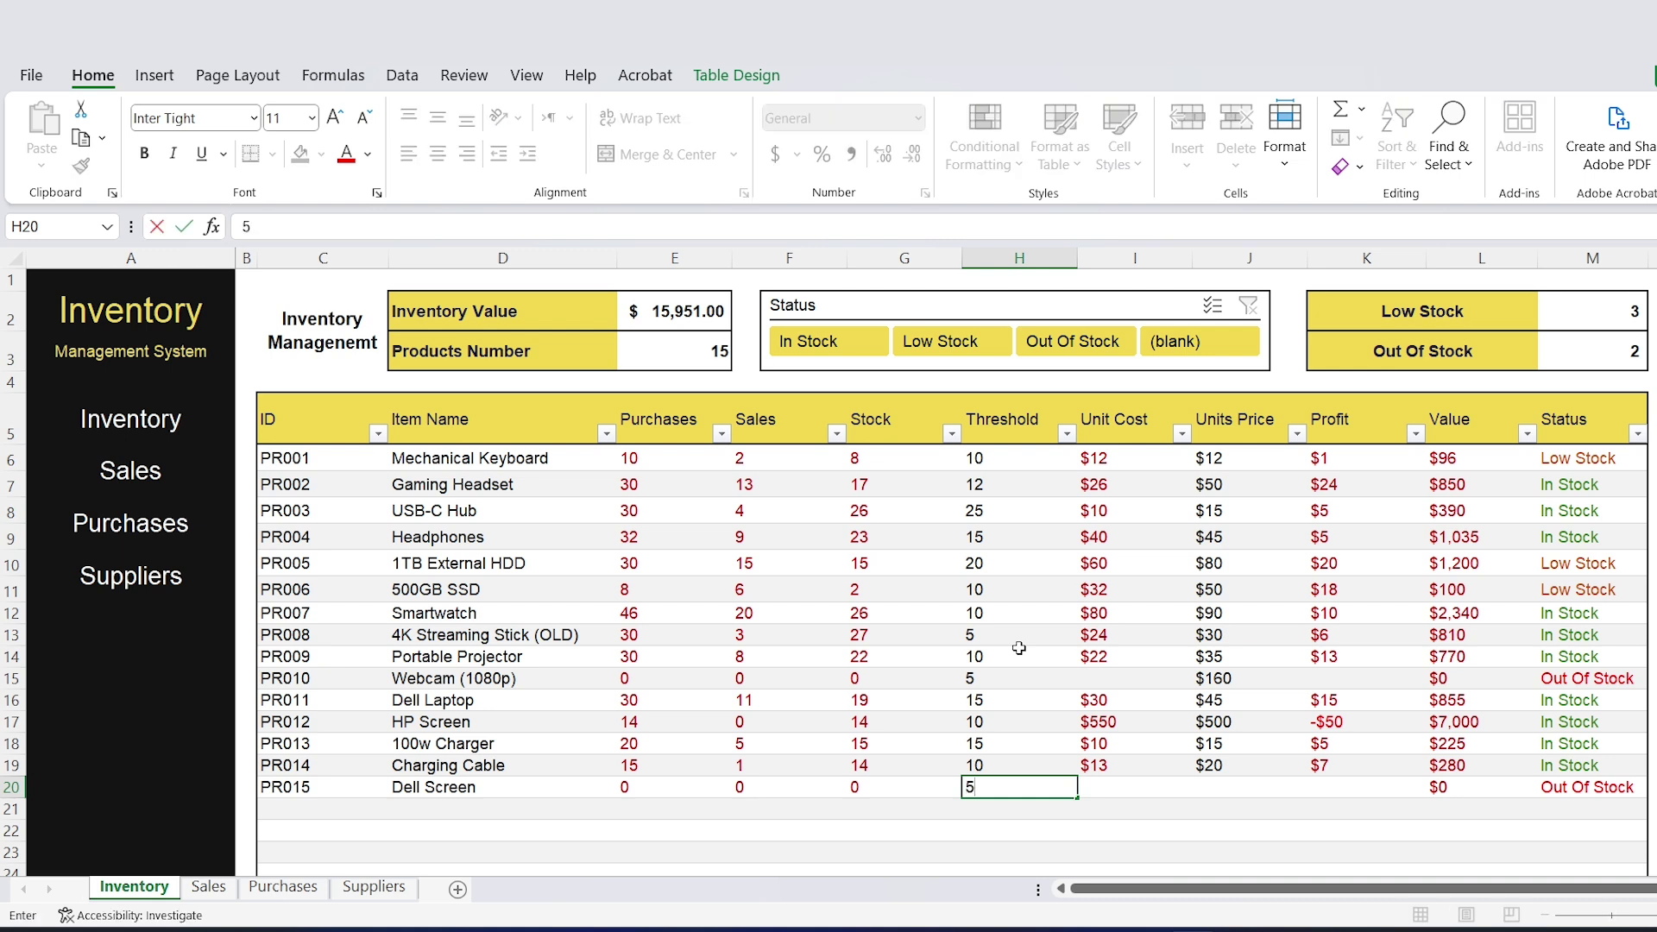
key(Tab)
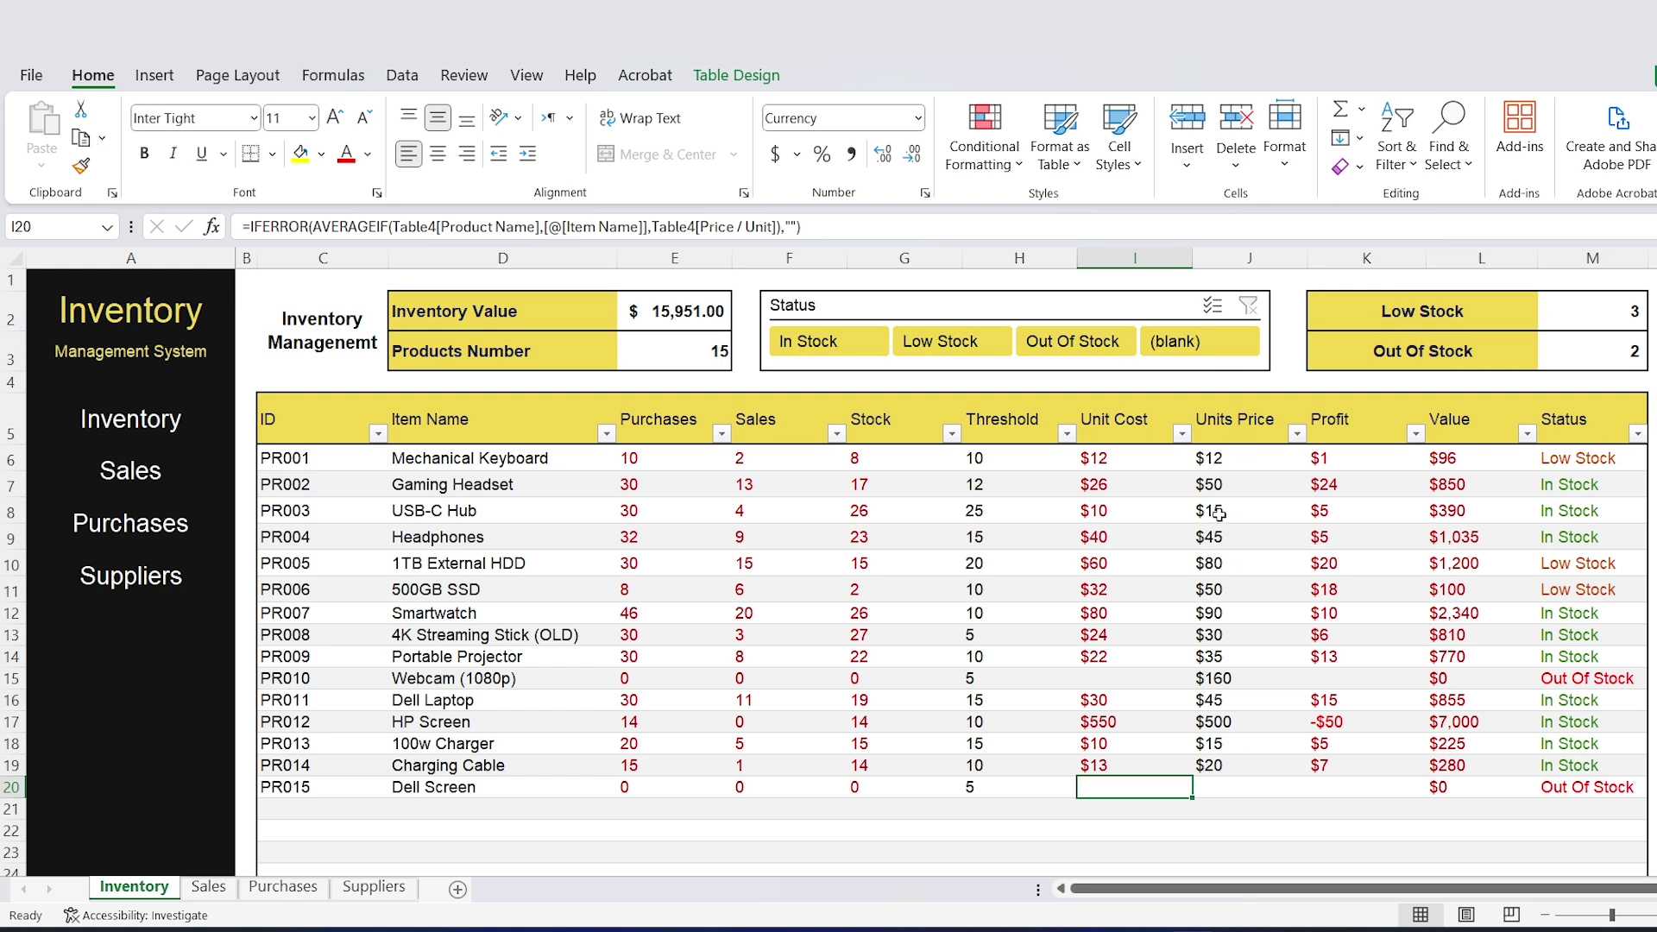
Add supplier SU017, Allen Power Co., on the Suppliers sheet and fill in its email, phone number and address.
click(142, 580)
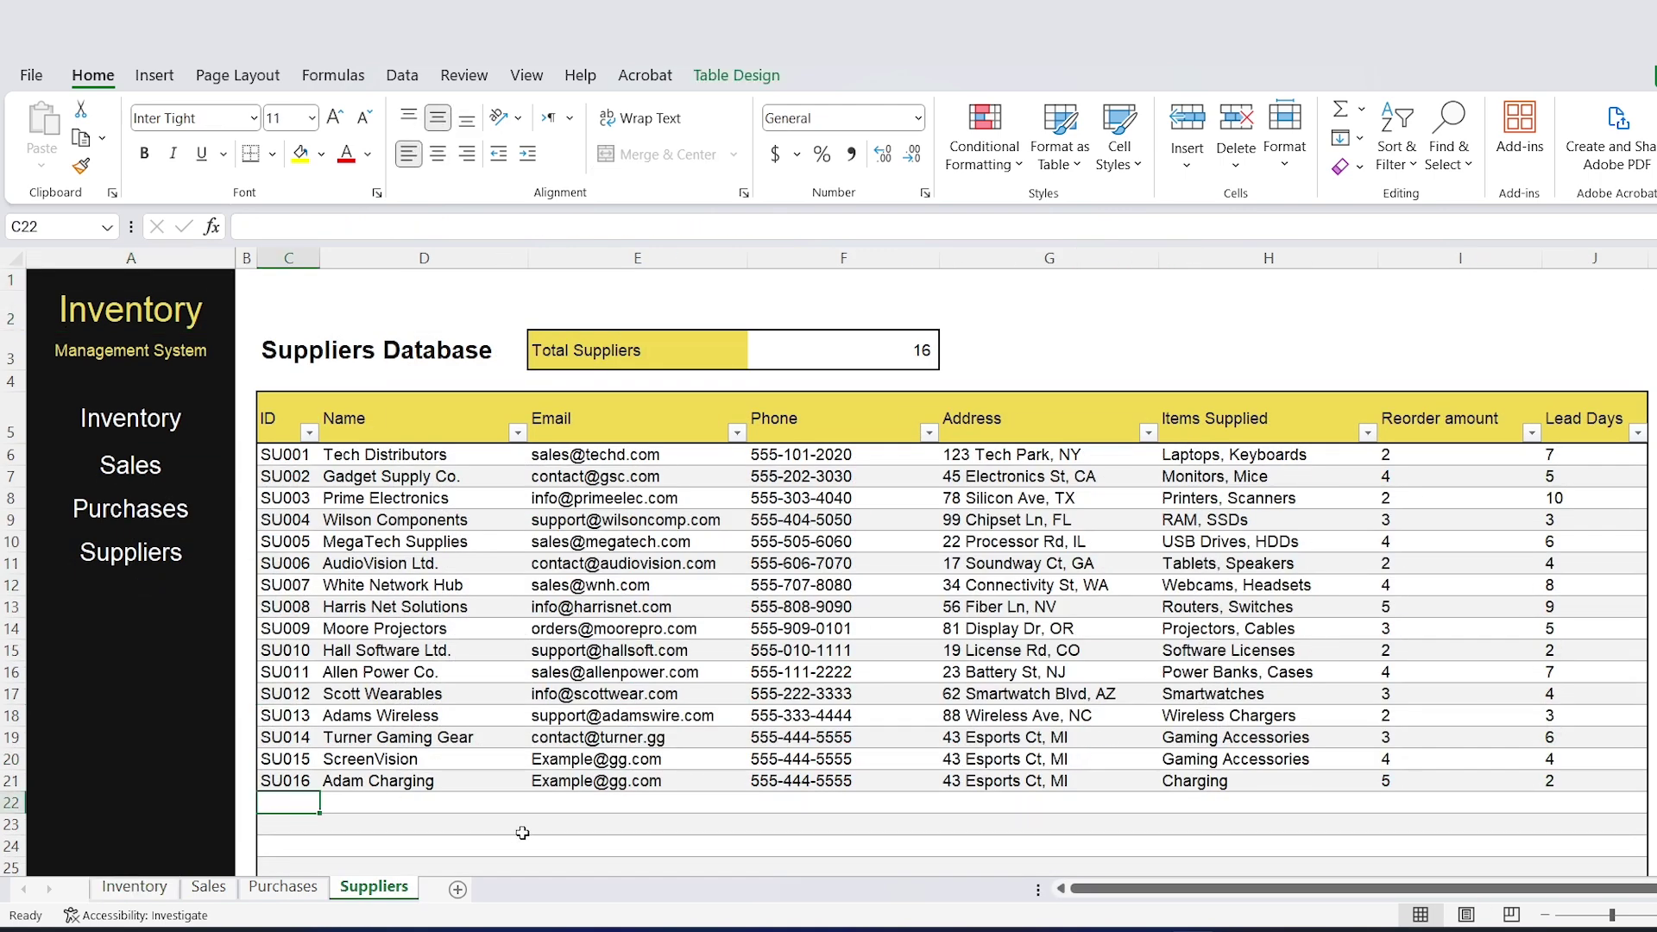
text(S)
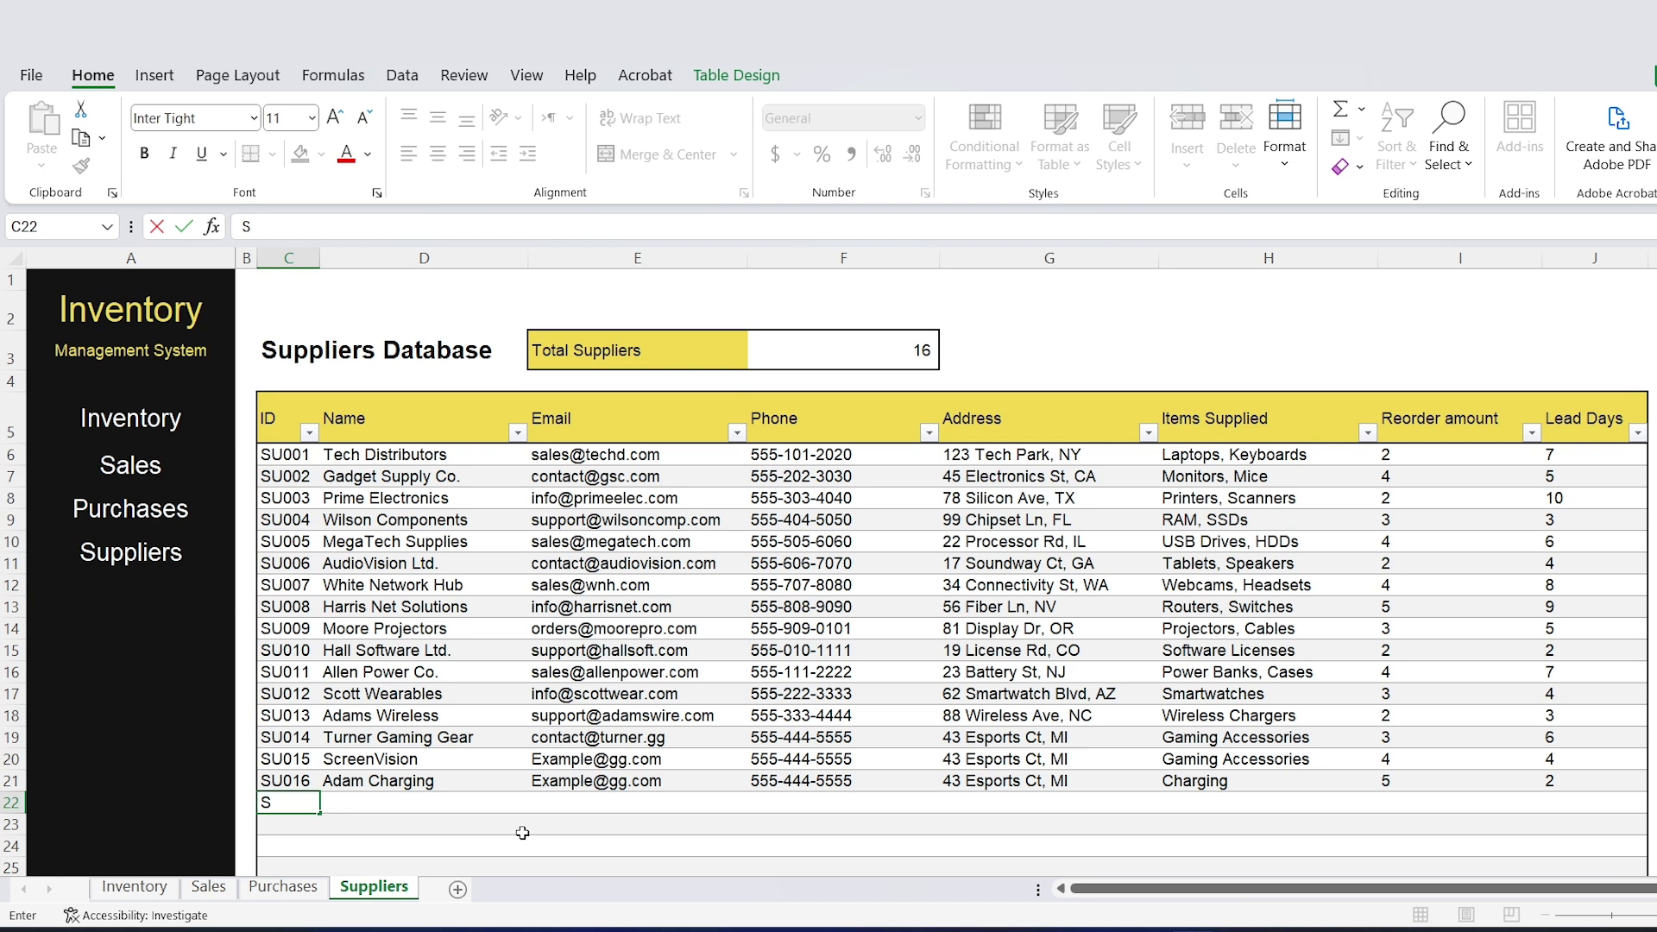
text(U017)
key(Tab)
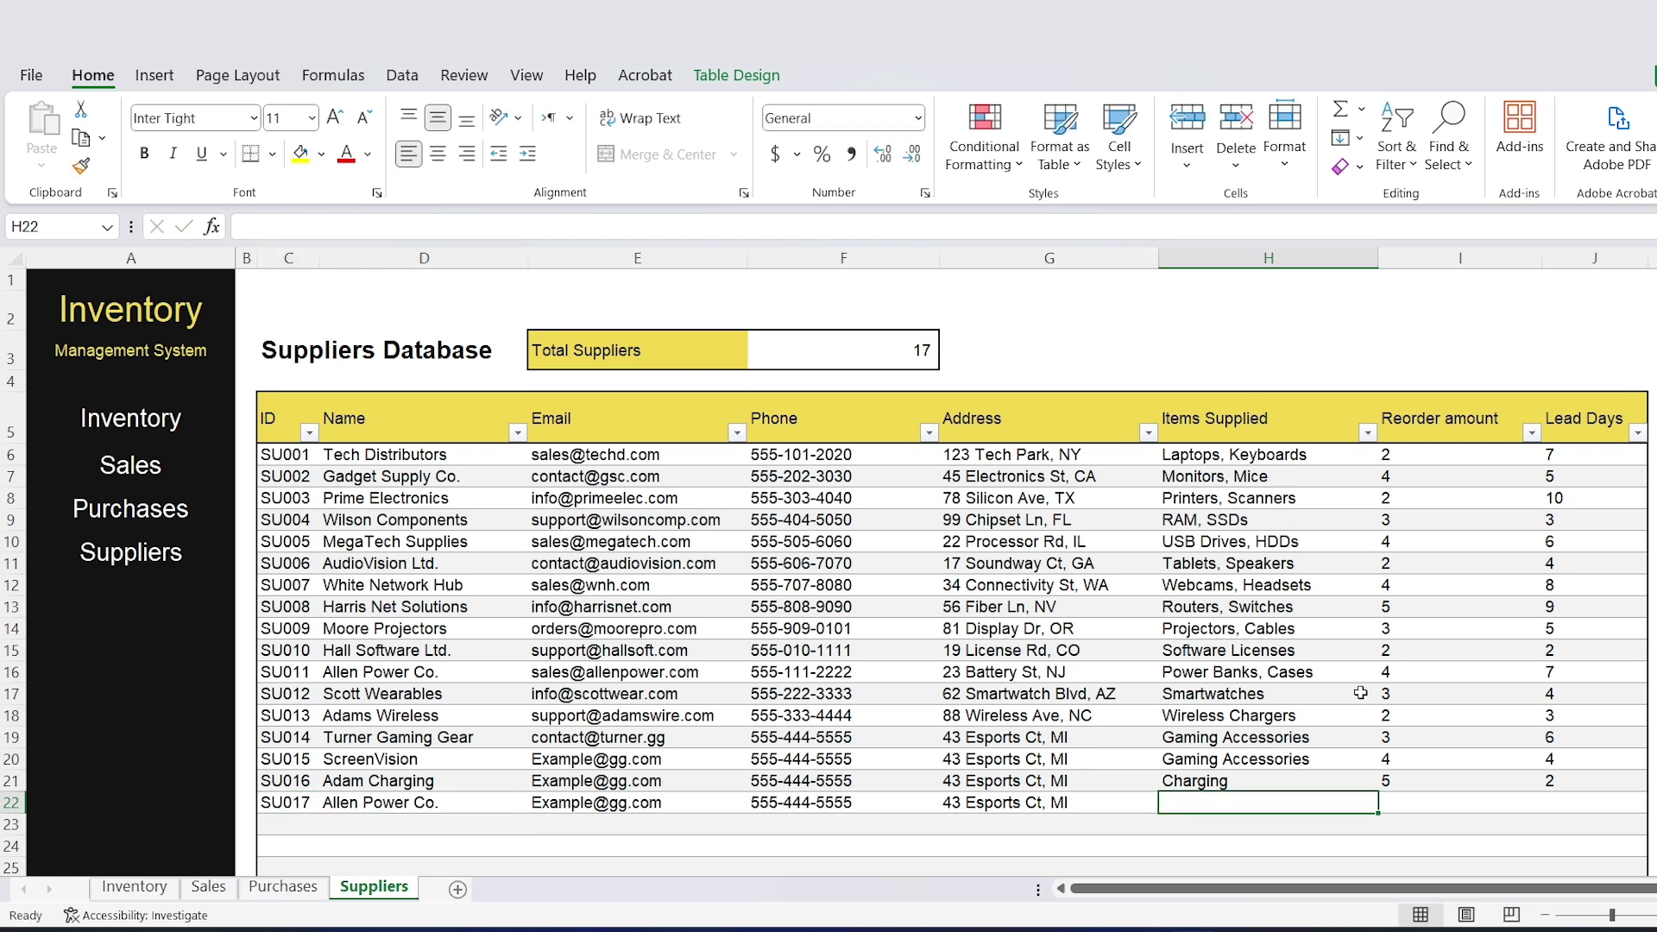
Enter Dell Screens as supplier SU017's items supplied and set its reorder amount to 2.
text(Dell Screens)
key(Return)
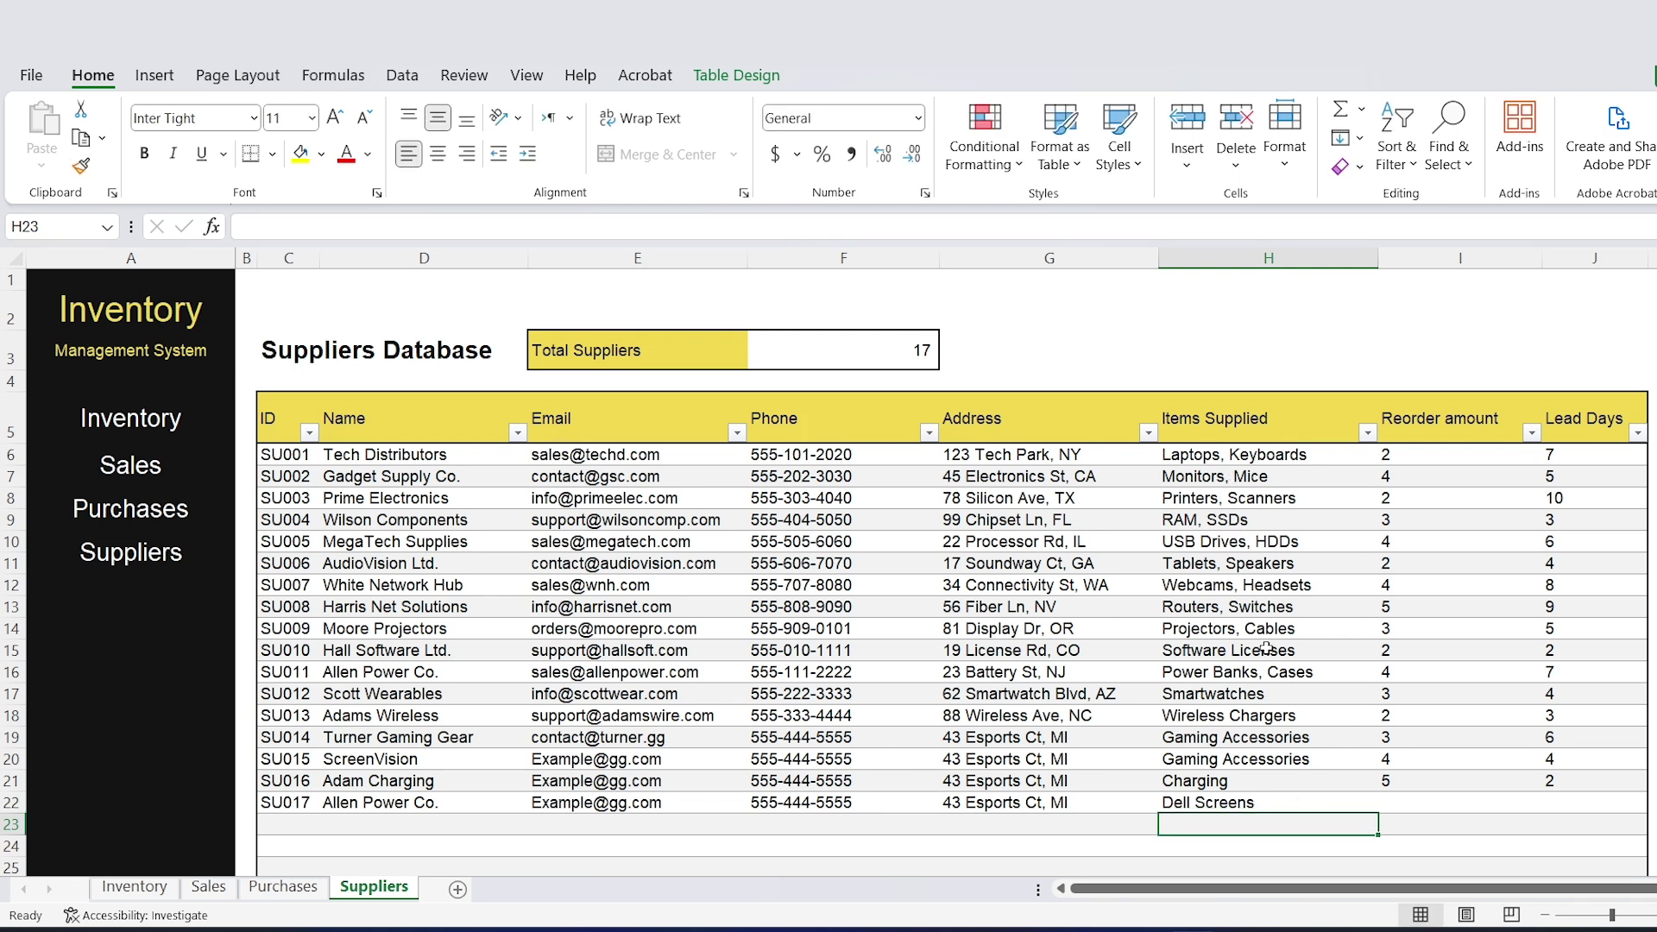
key(Up)
key(Right)
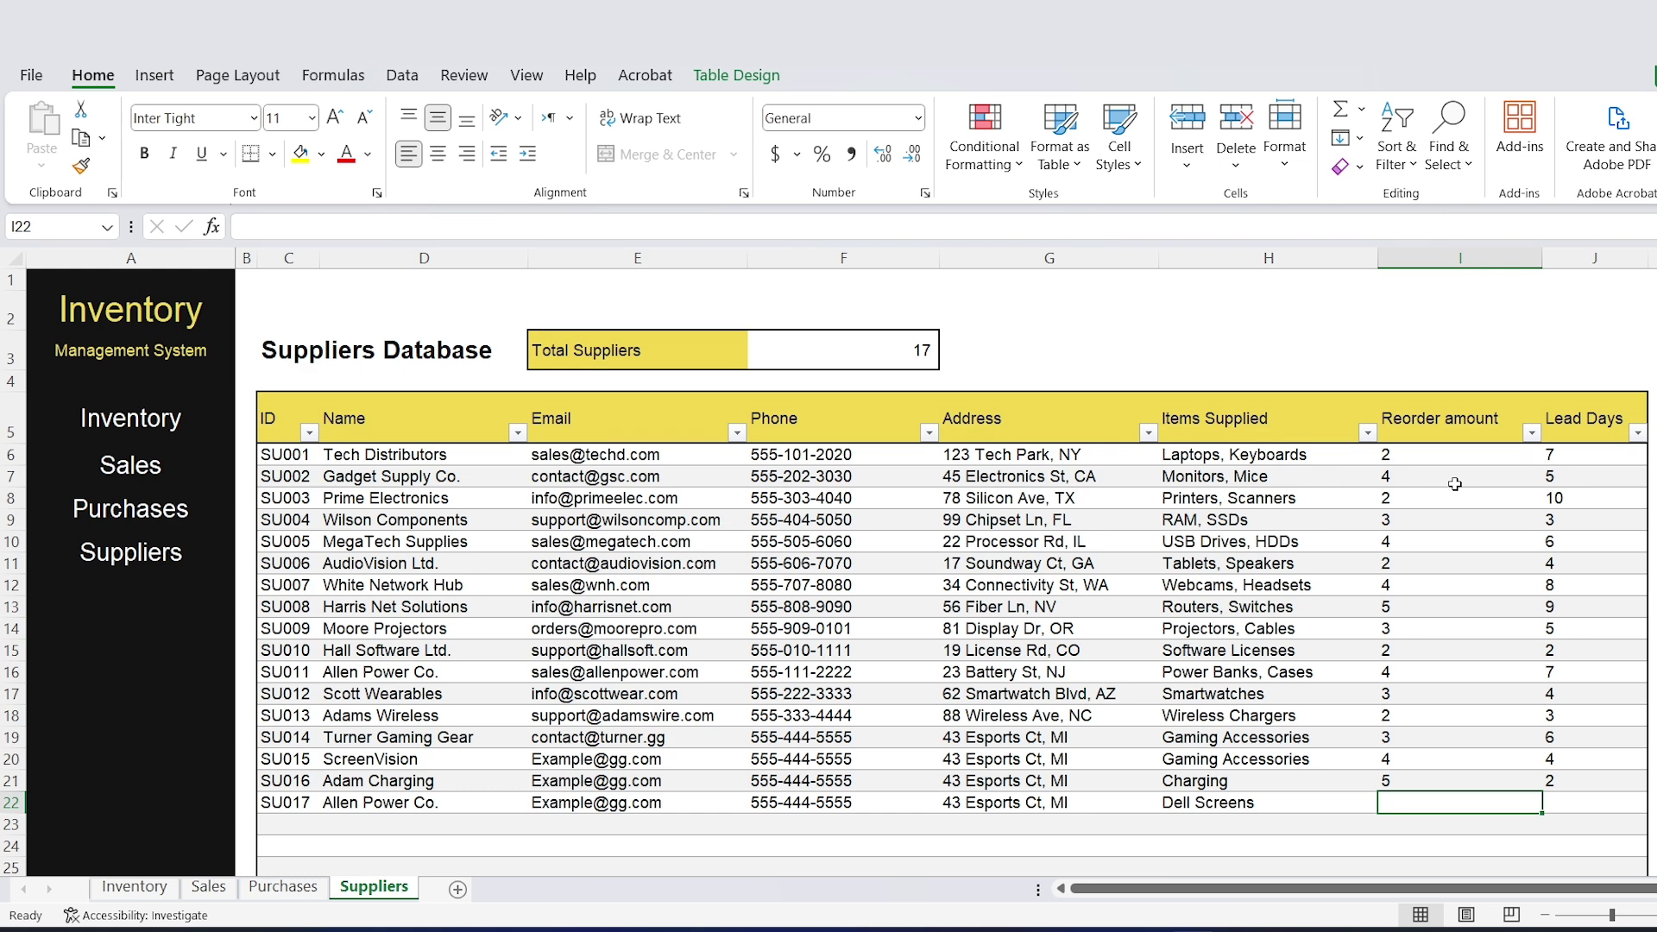
text(2)
key(Tab)
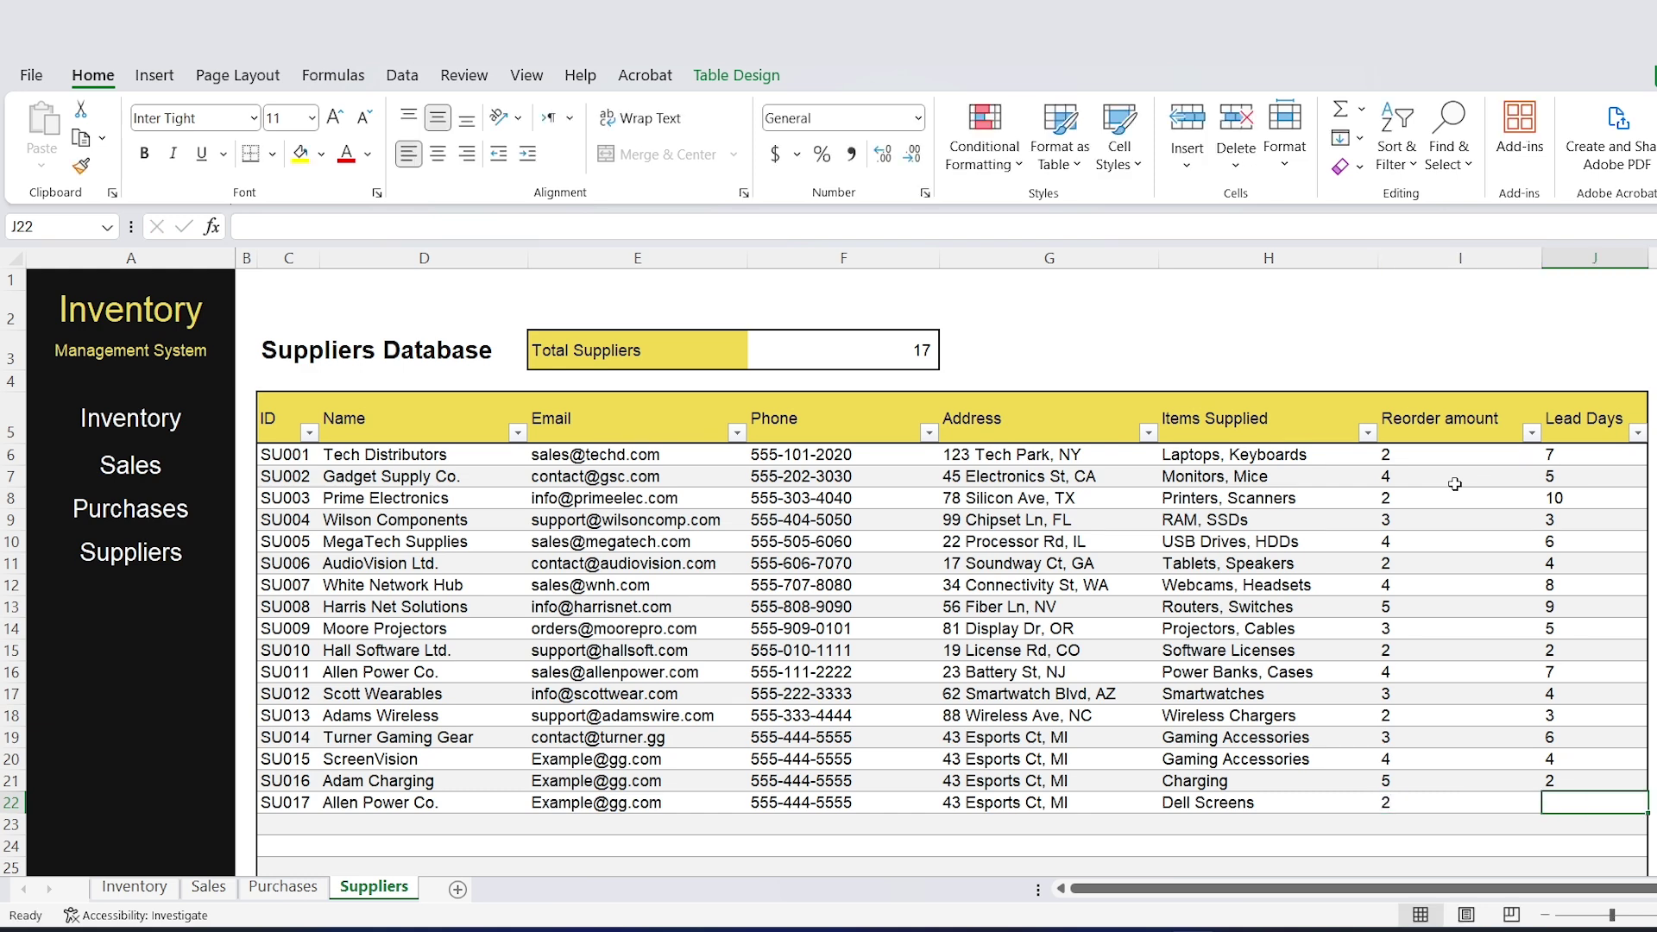
Set supplier SU017's lead days to 3.
text(3)
key(Return)
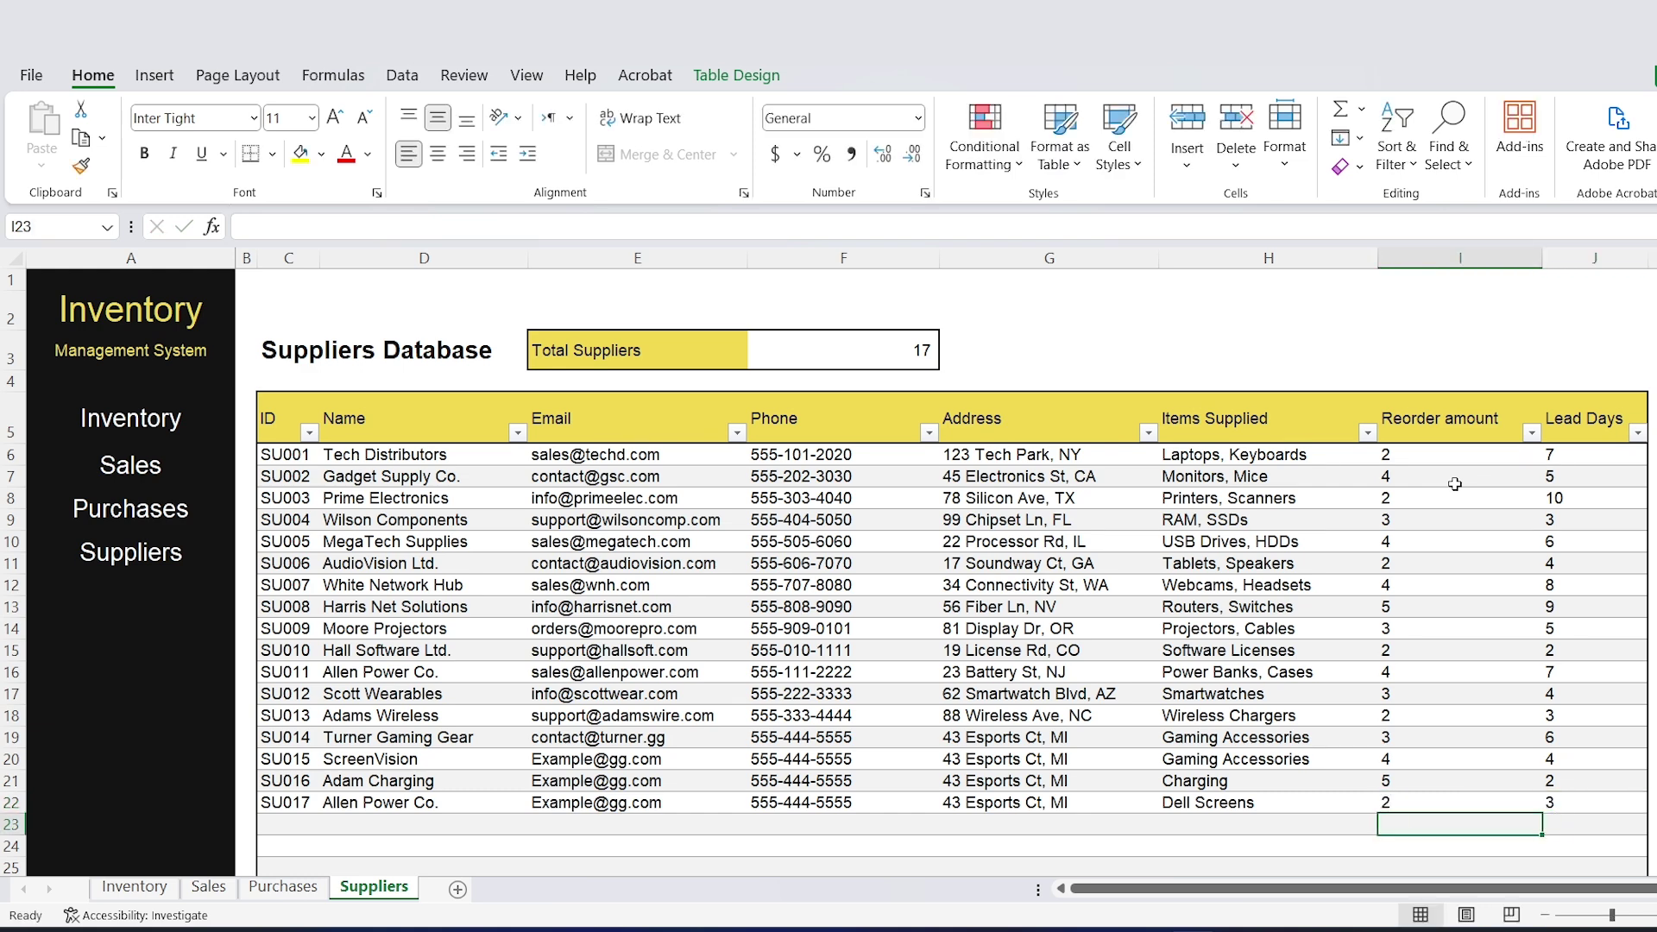
Start a purchase record for product PR015 from supplier SU017 in the first empty row of the Purchases sheet.
click(145, 511)
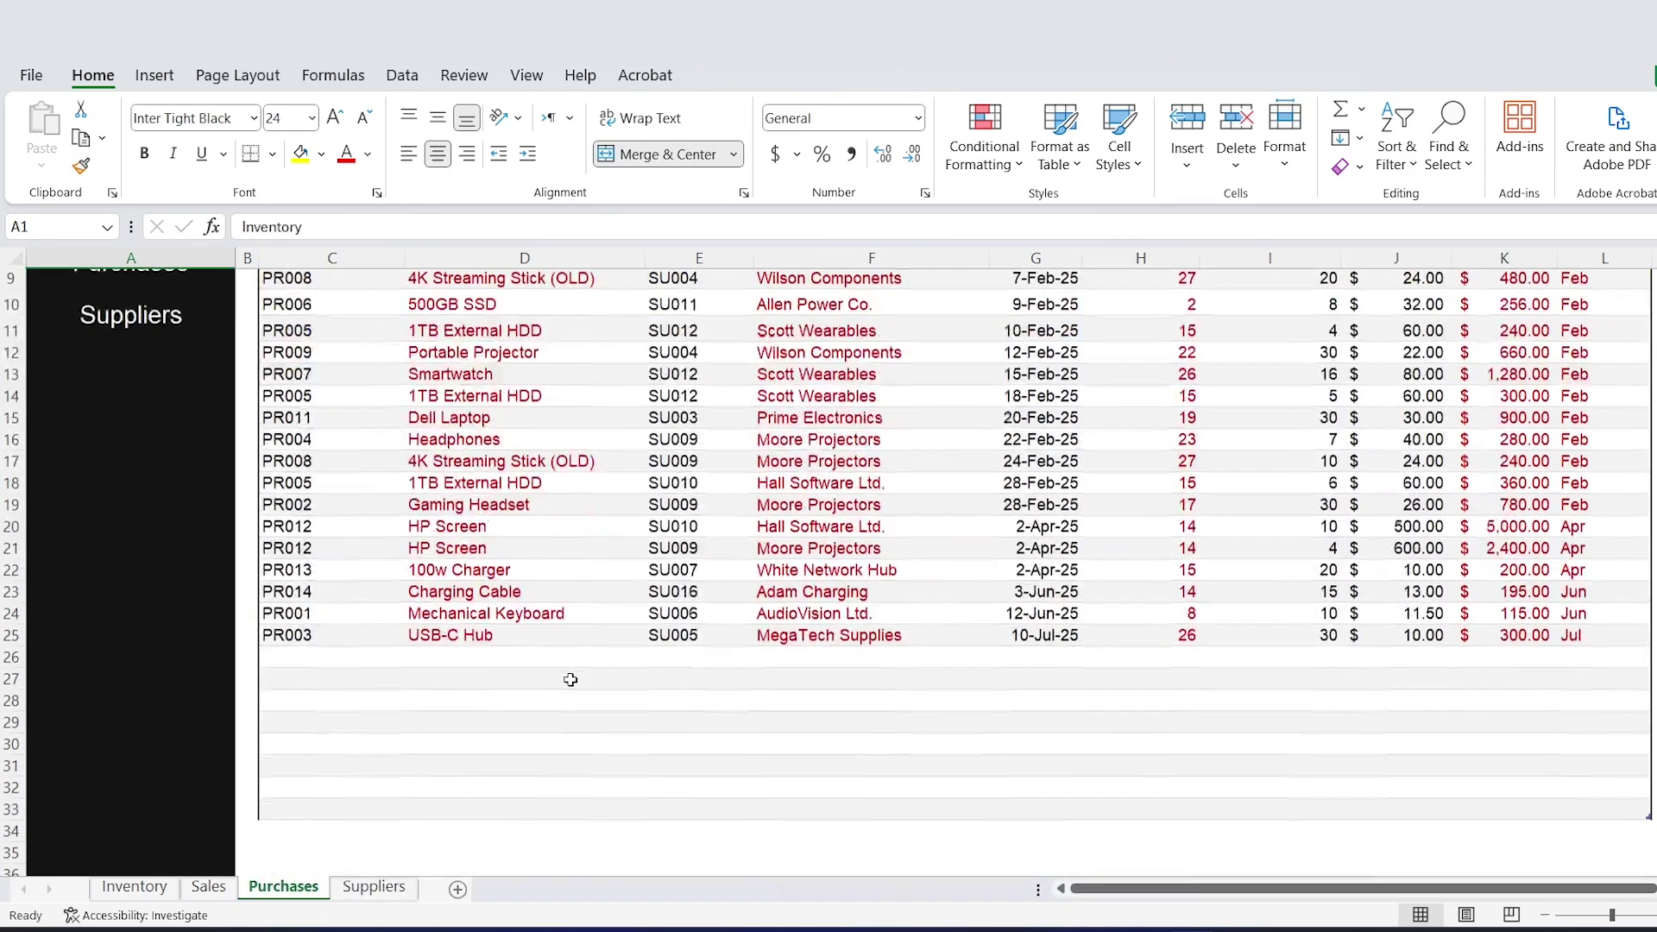
click(309, 649)
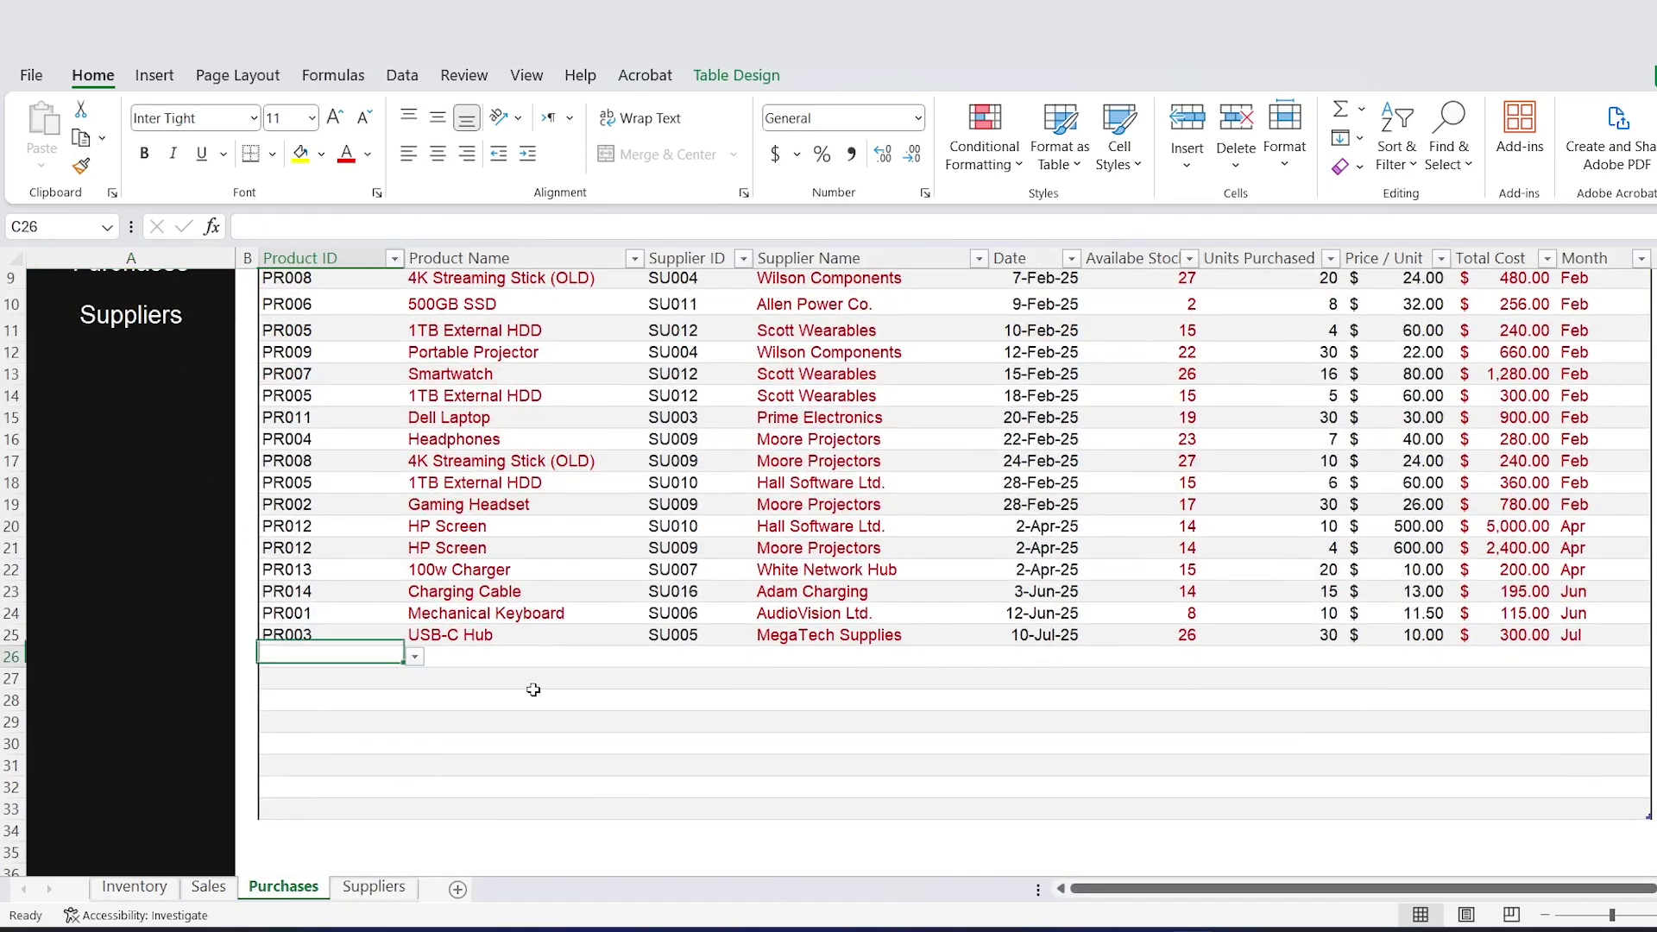
click(416, 657)
click(318, 867)
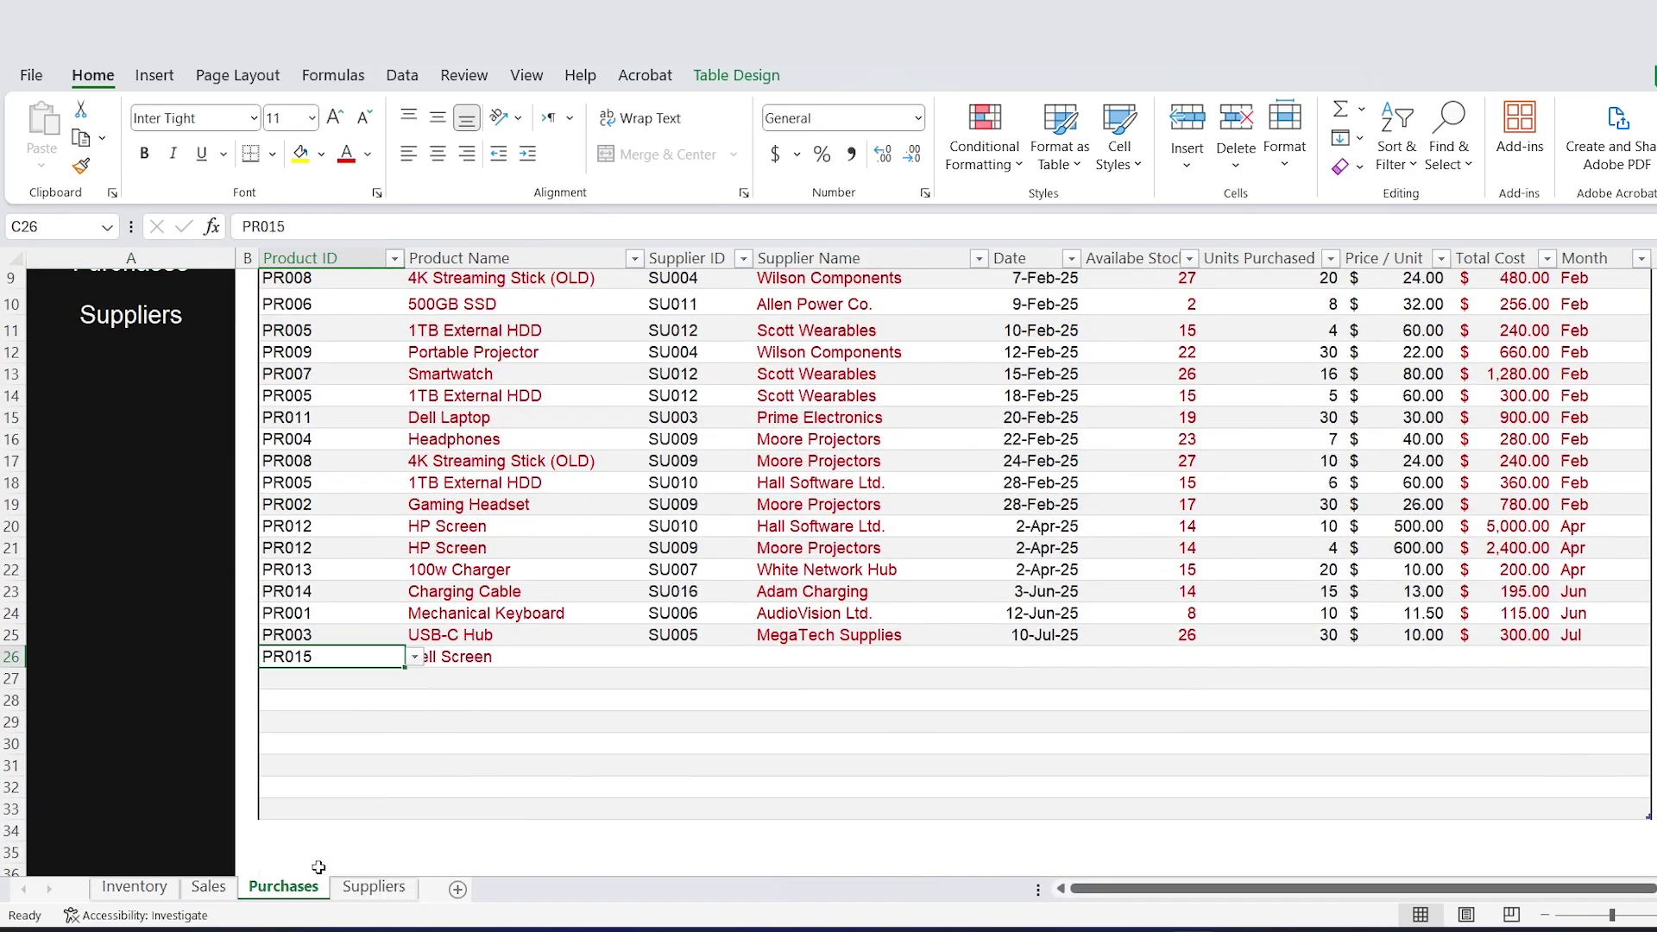
click(365, 684)
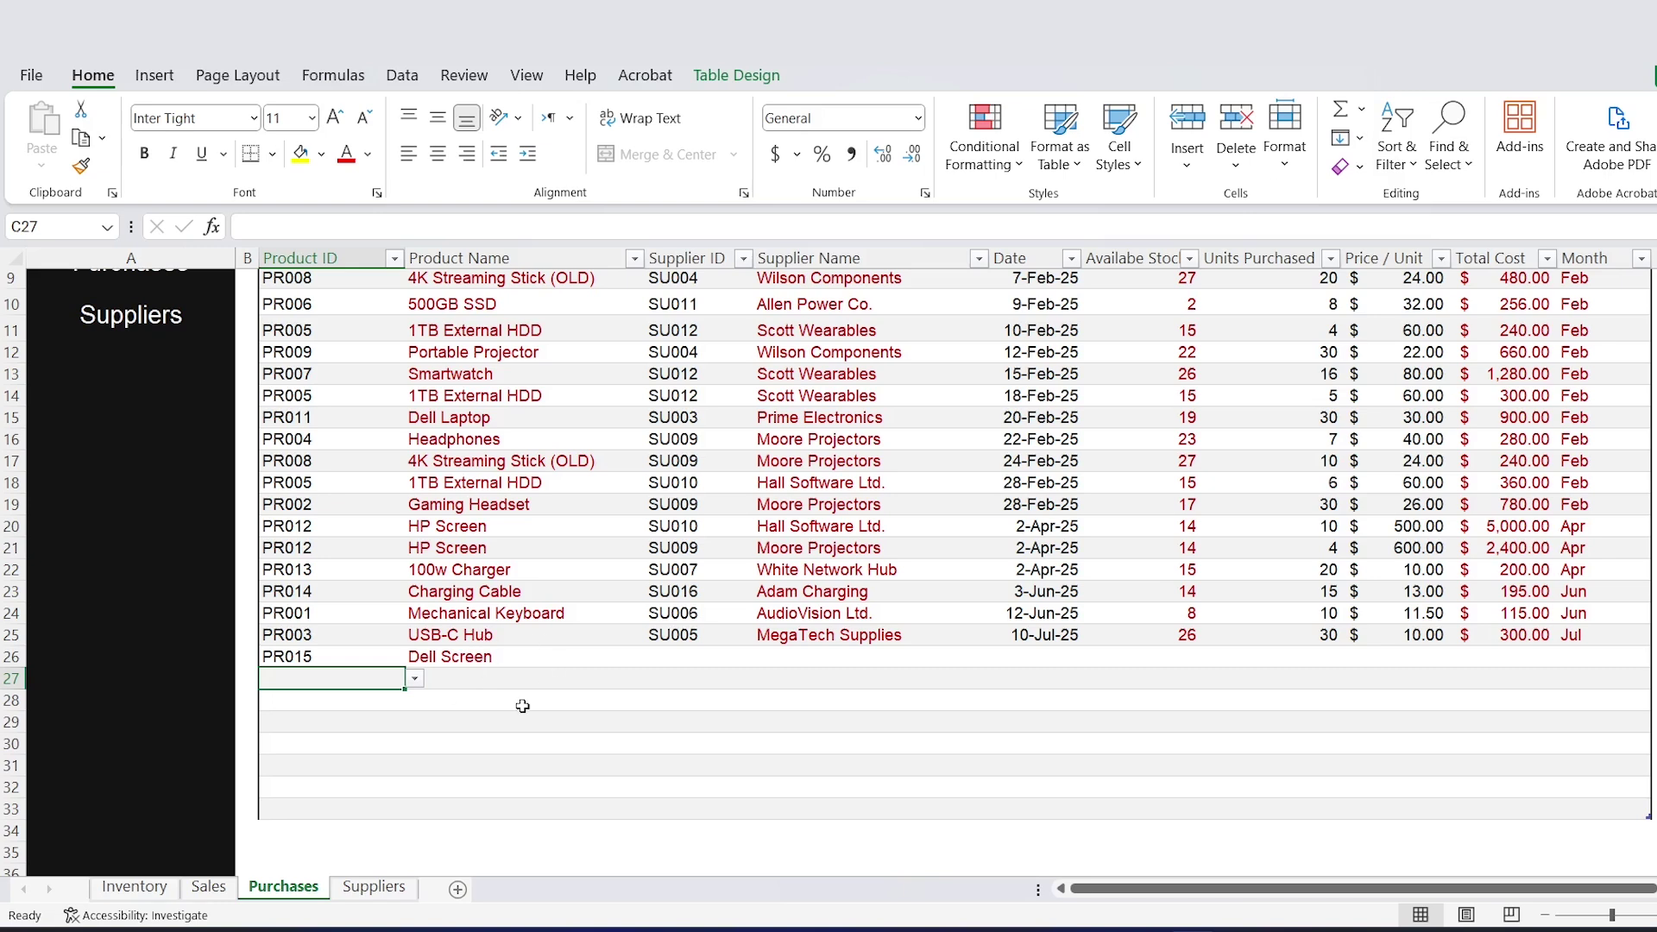
click(699, 657)
click(764, 658)
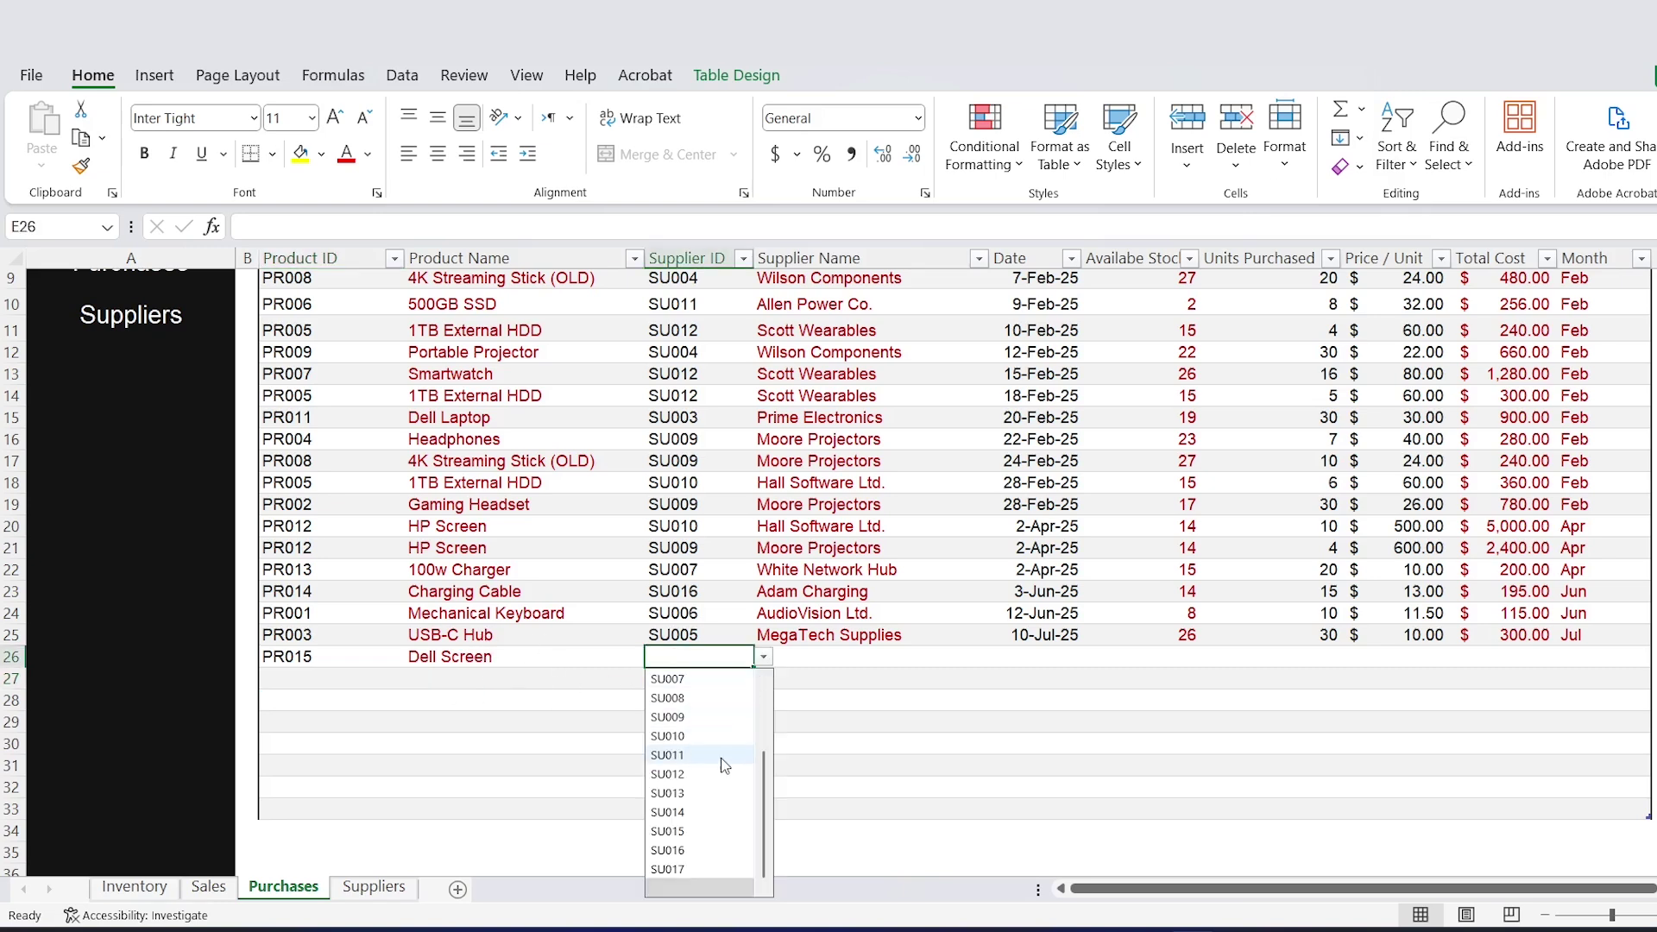
click(694, 868)
click(759, 742)
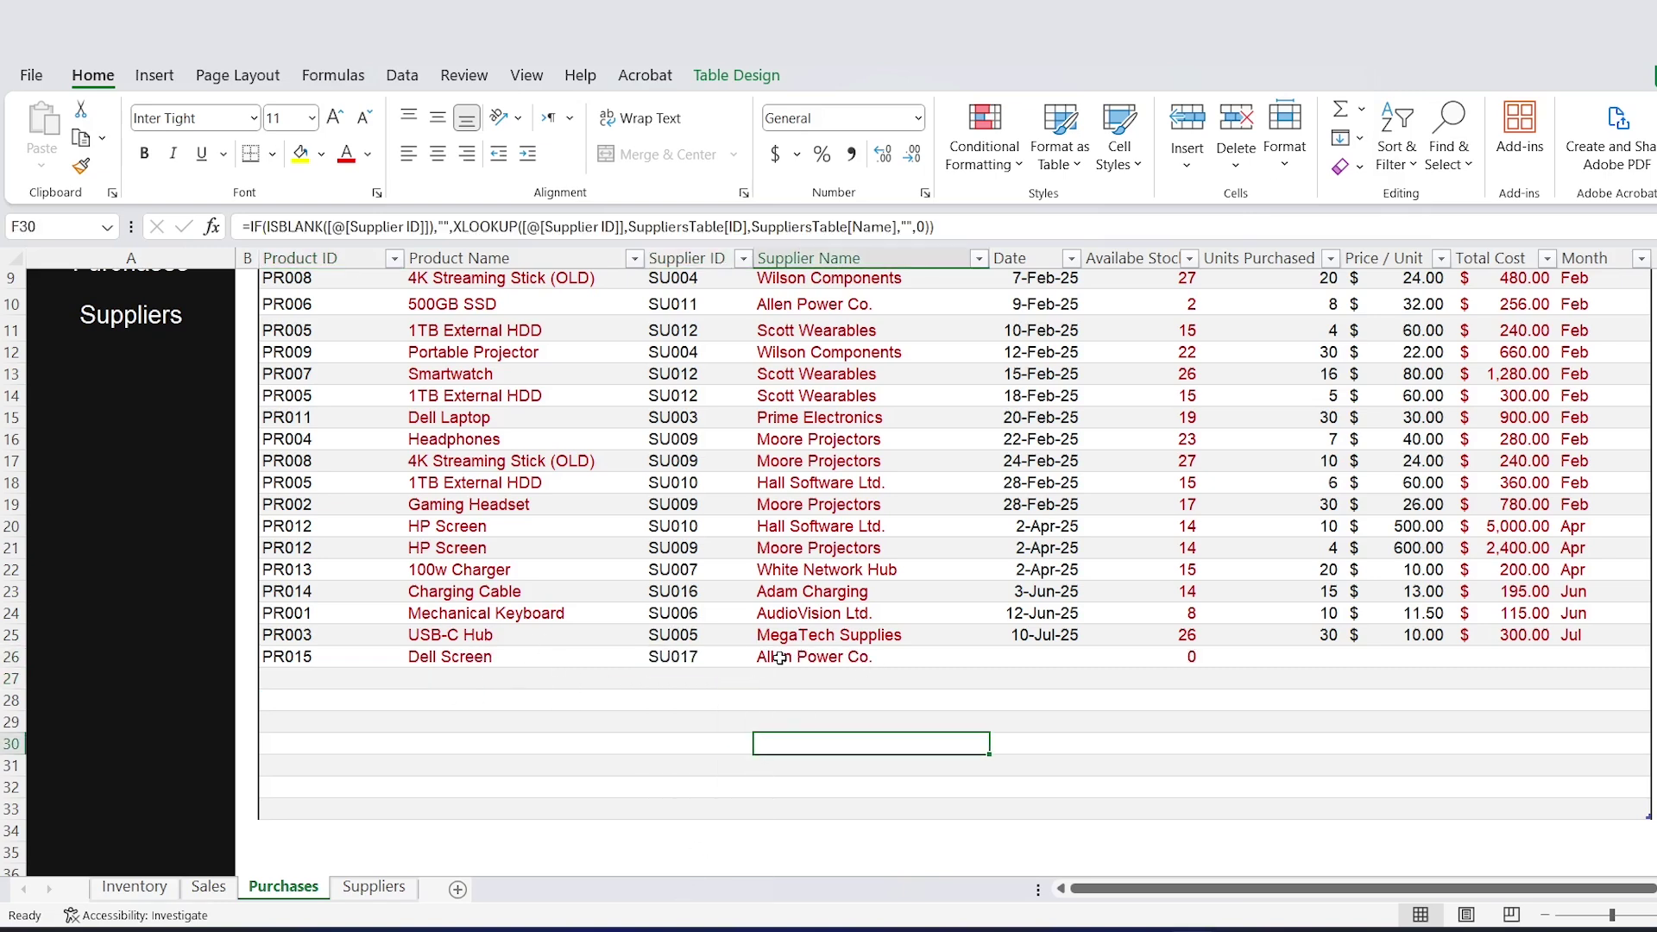
Complete the PR015 purchase with the current date, 5 units purchased and a price of 400 per unit.
click(1028, 661)
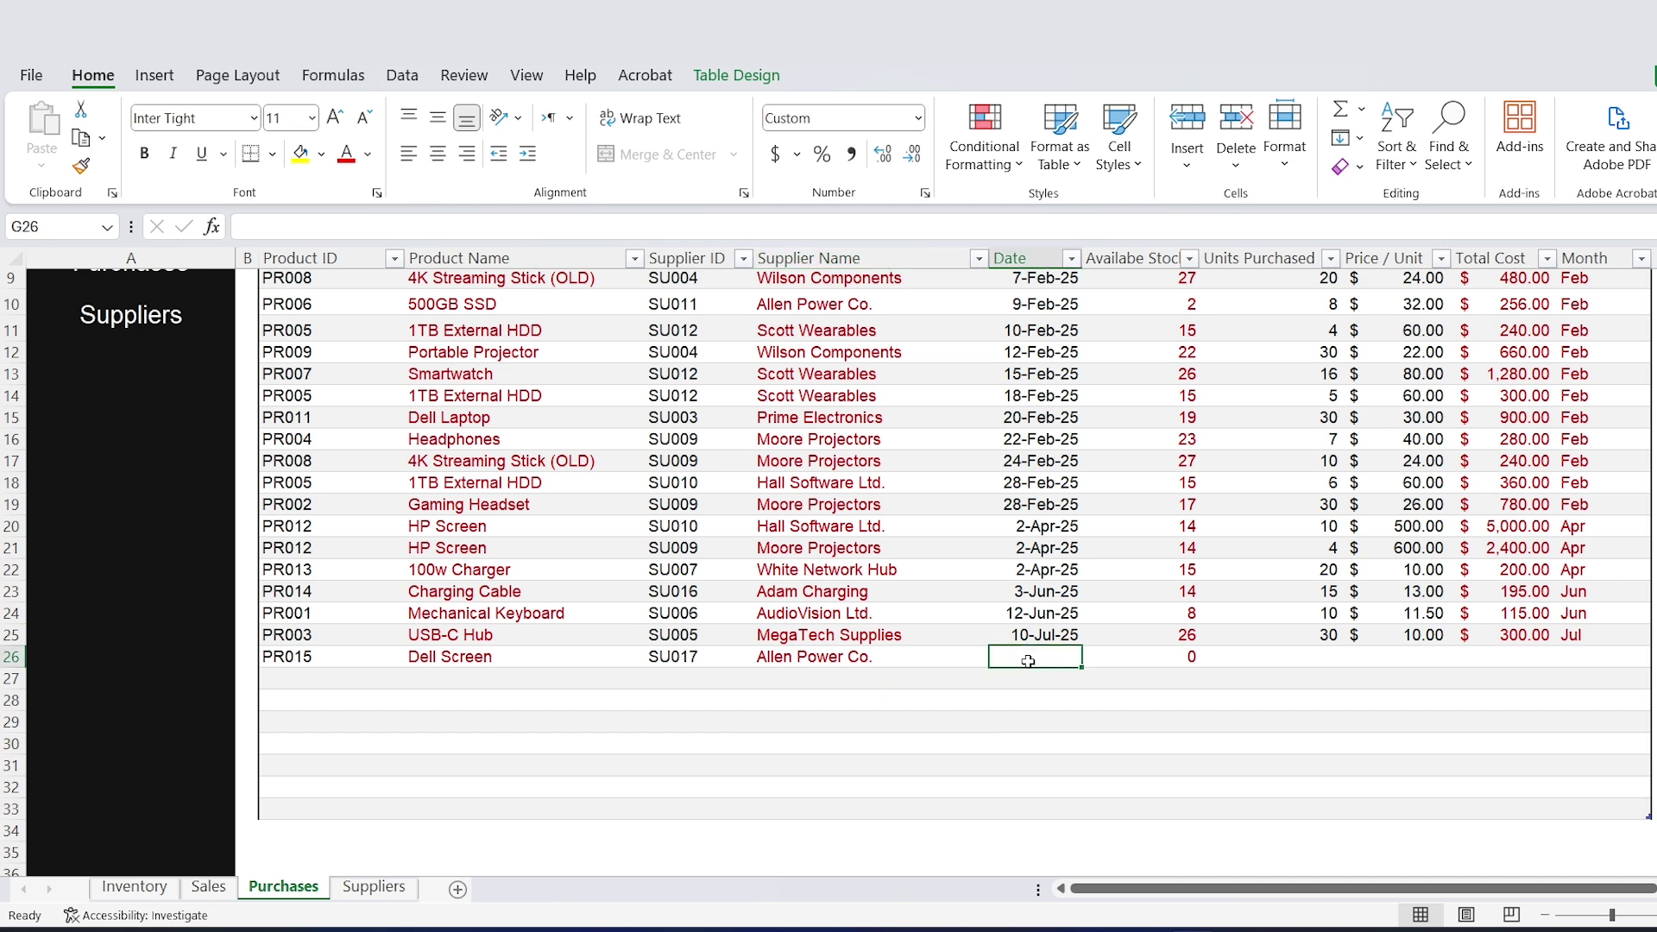
key(ctrl+semicolon)
key(Tab)
key(Tab)
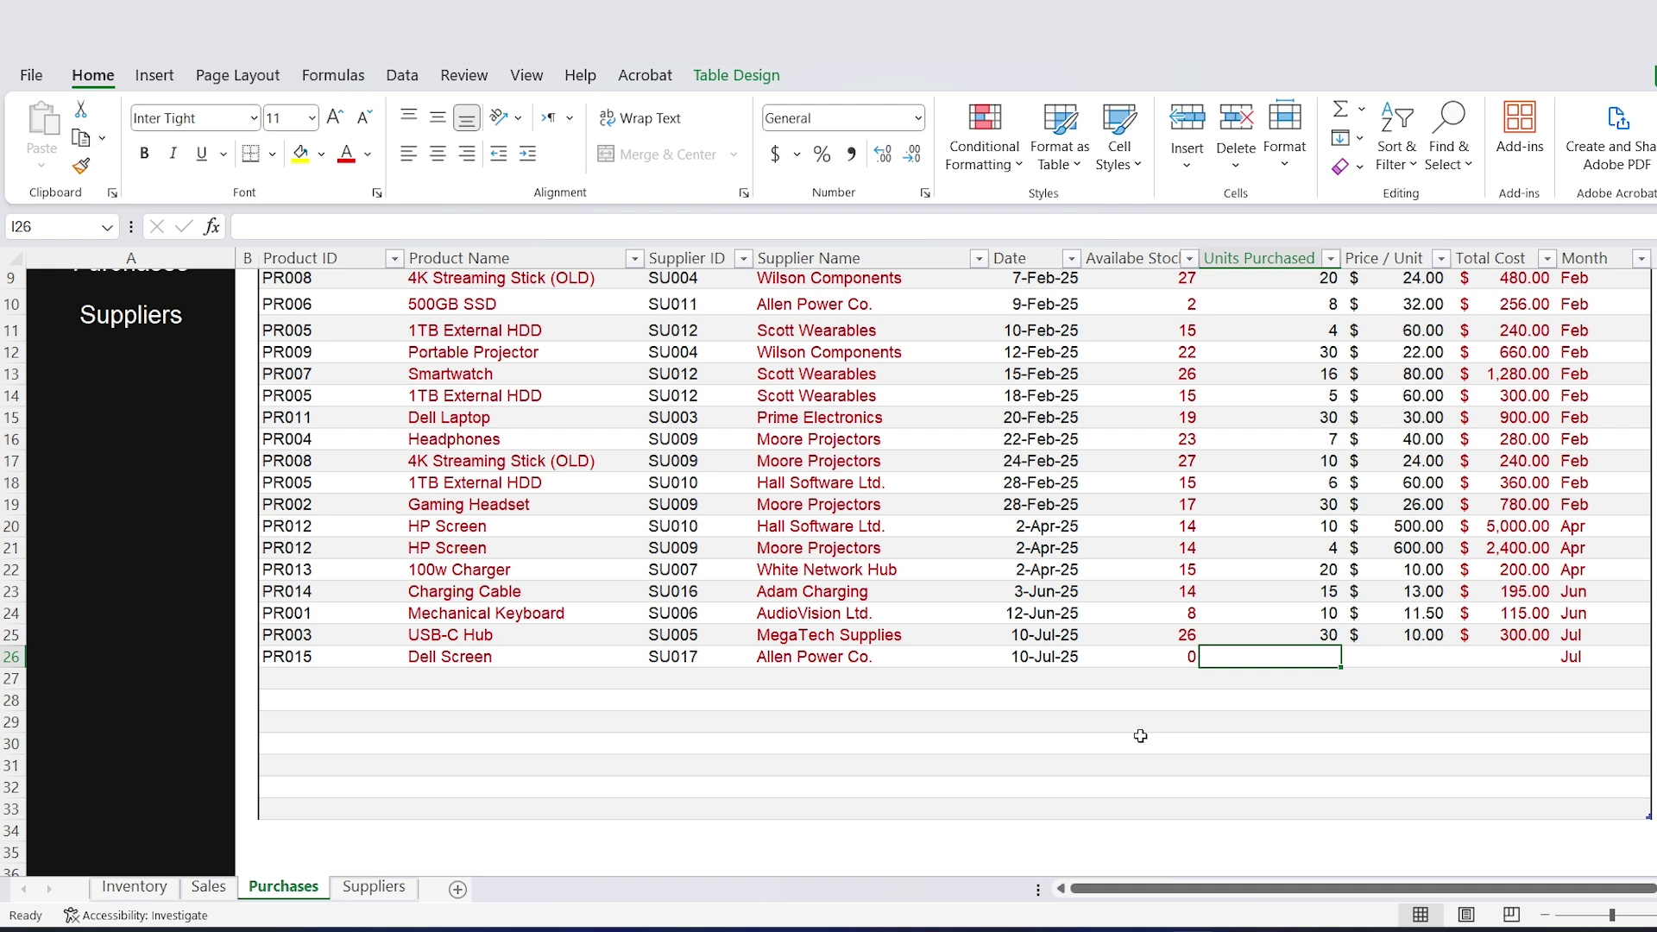
text(5)
key(Tab)
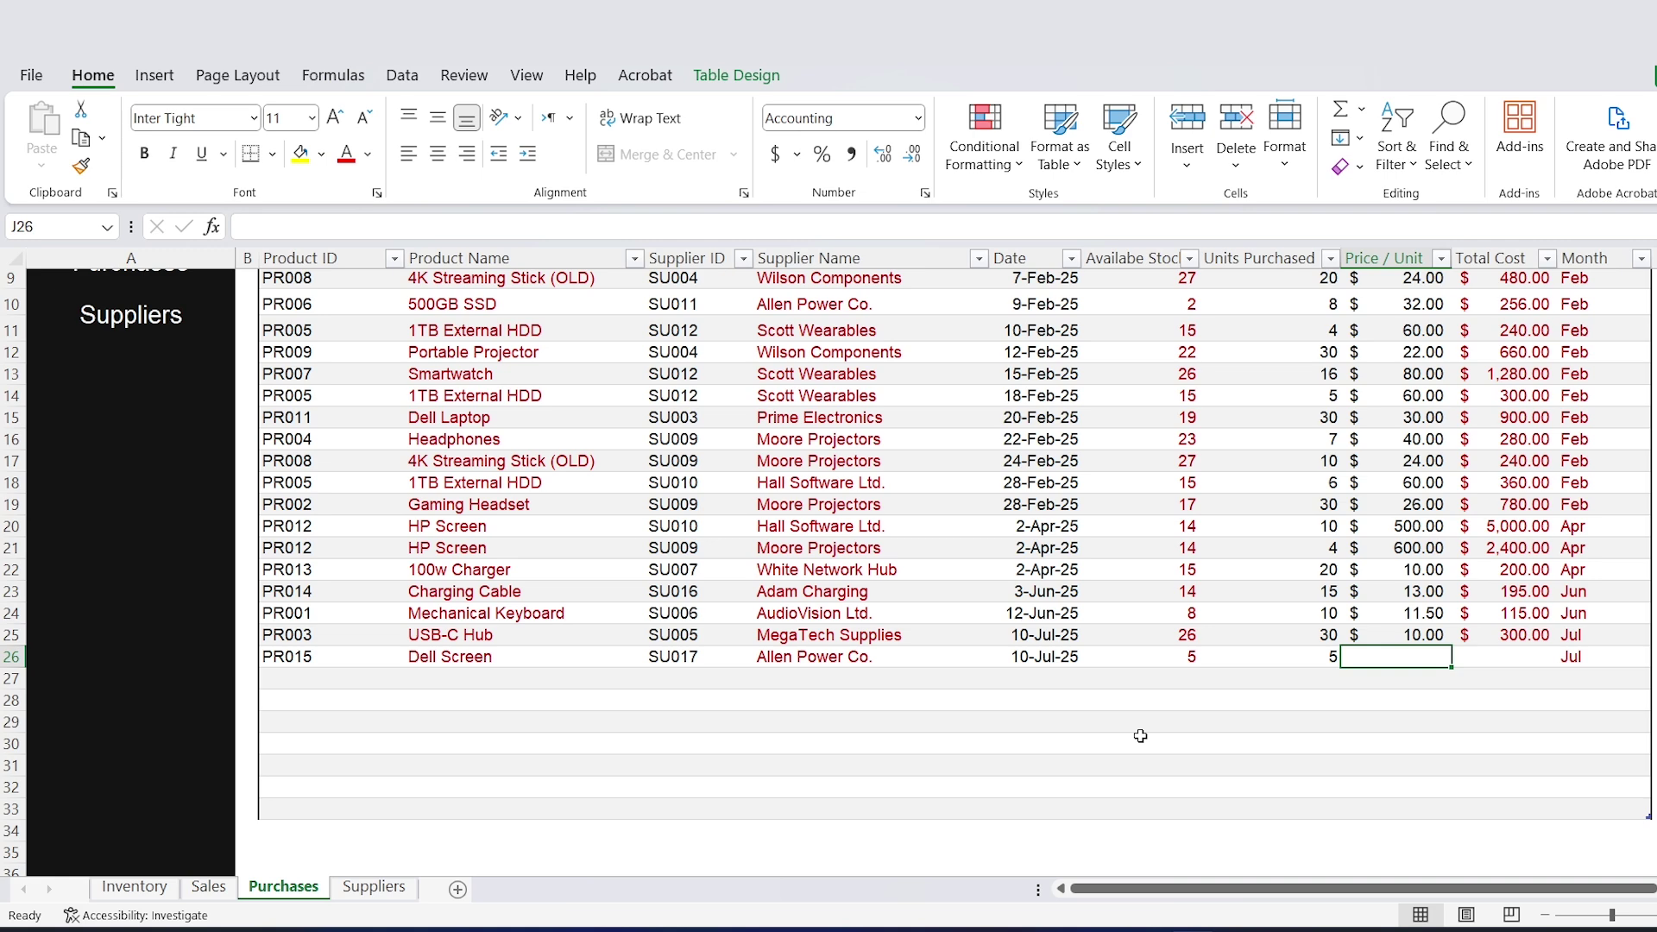
text(400)
key(Tab)
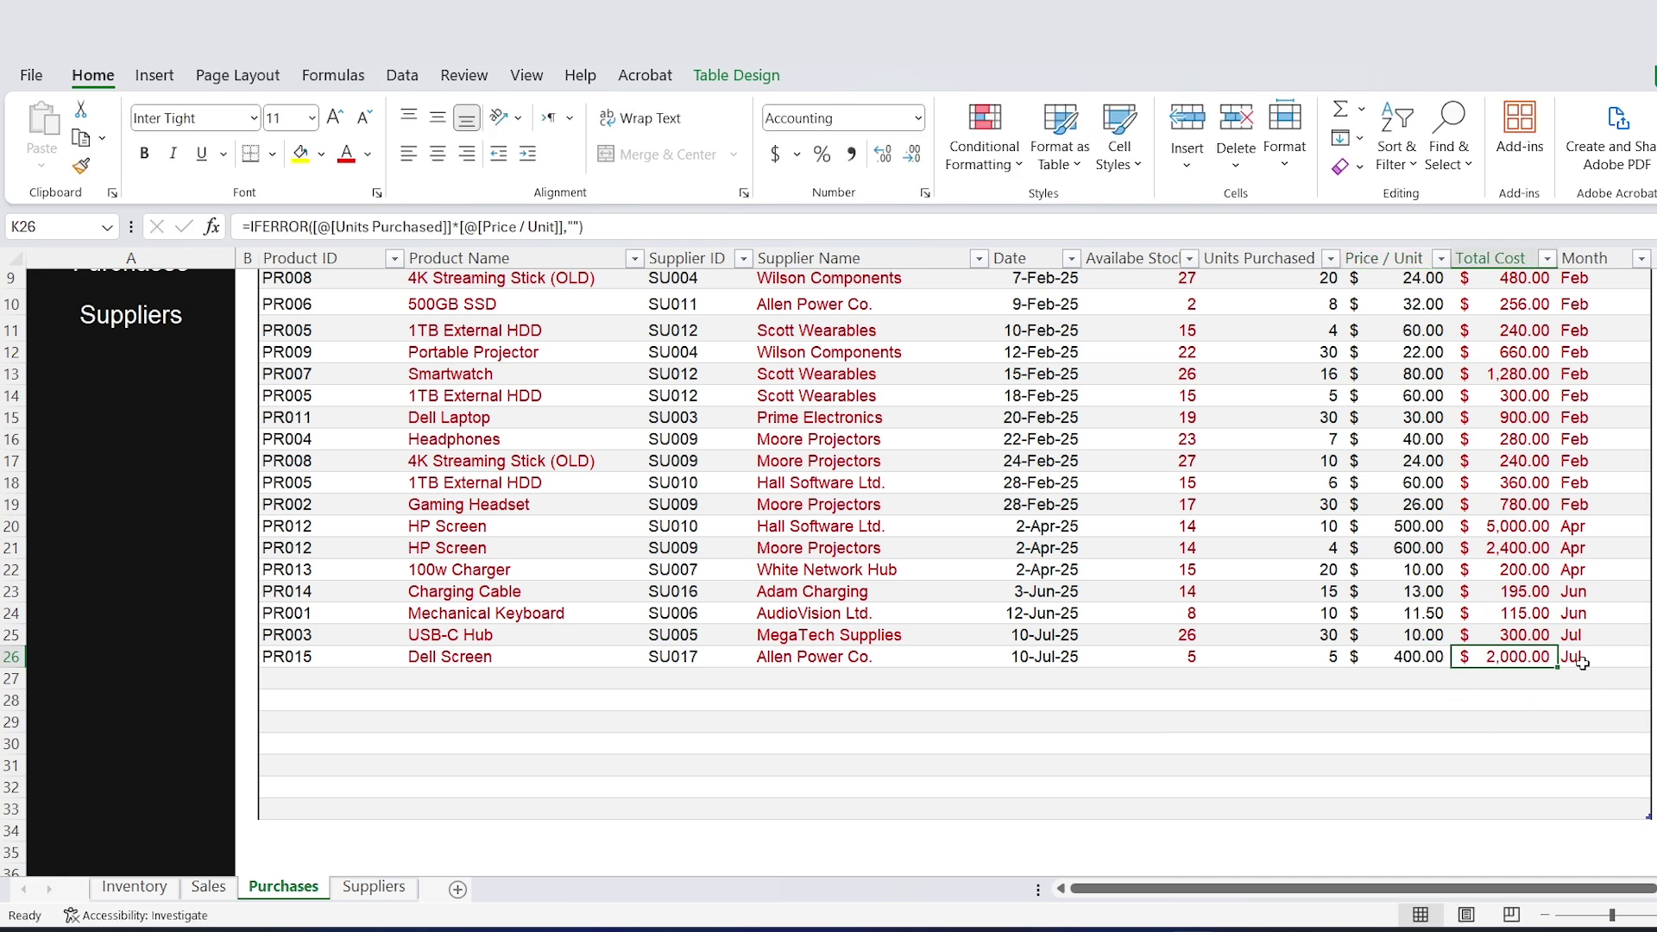
Return to the Inventory sheet and set the Dell Screen's units price to 500.
scroll(592, 730, up, 3)
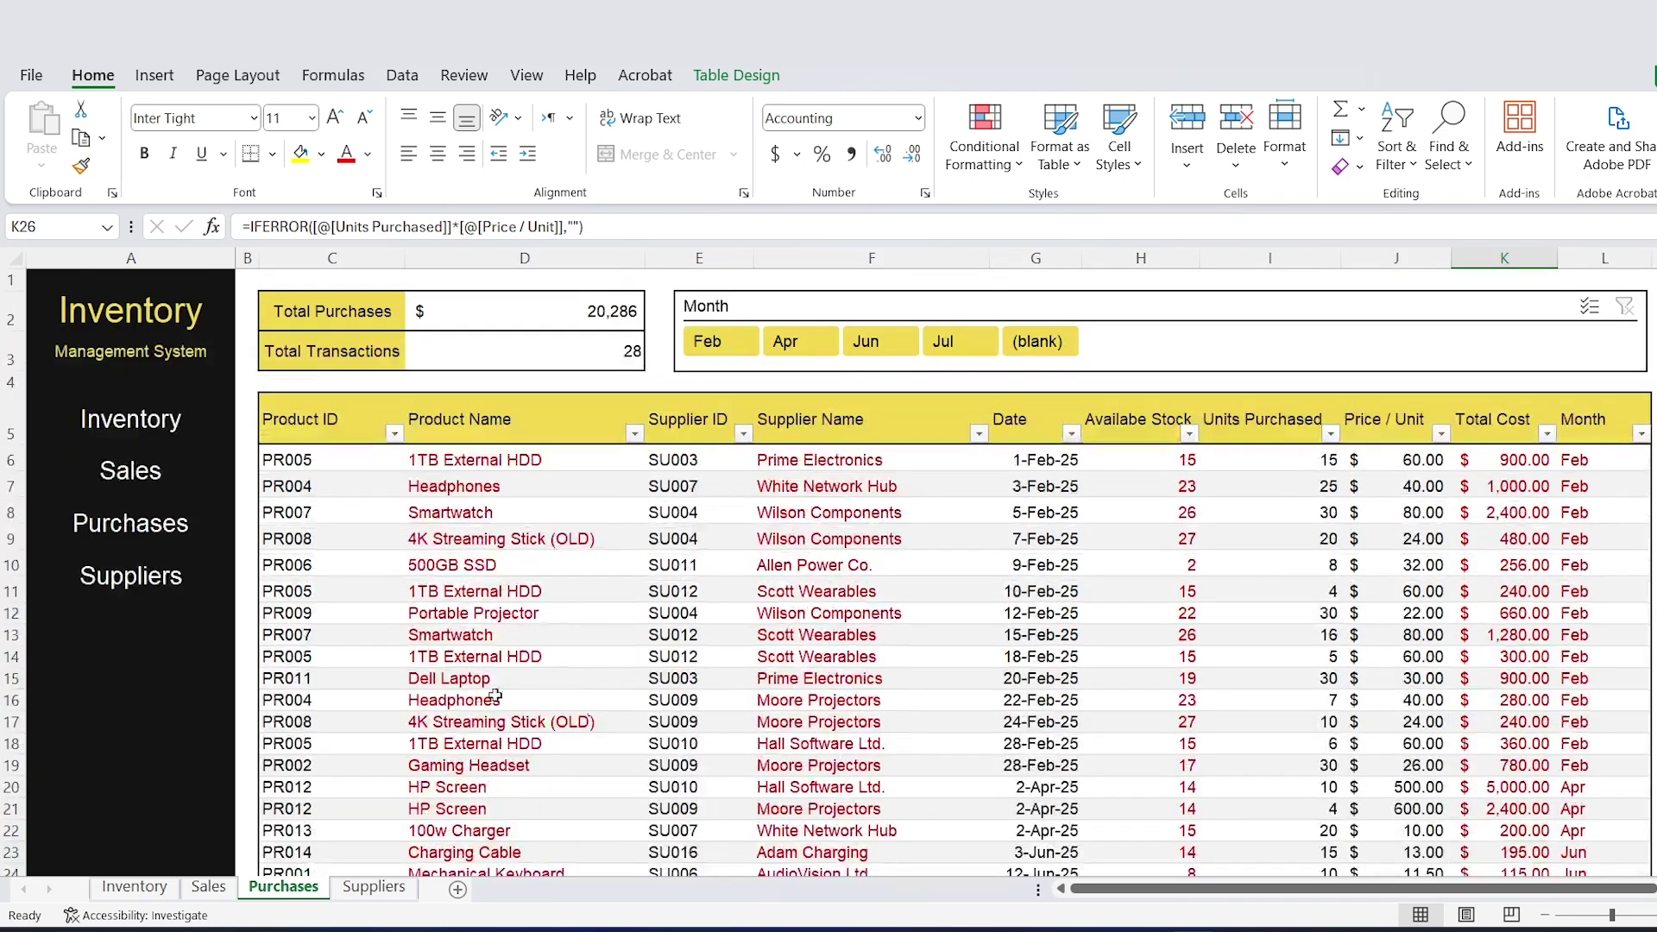
click(132, 419)
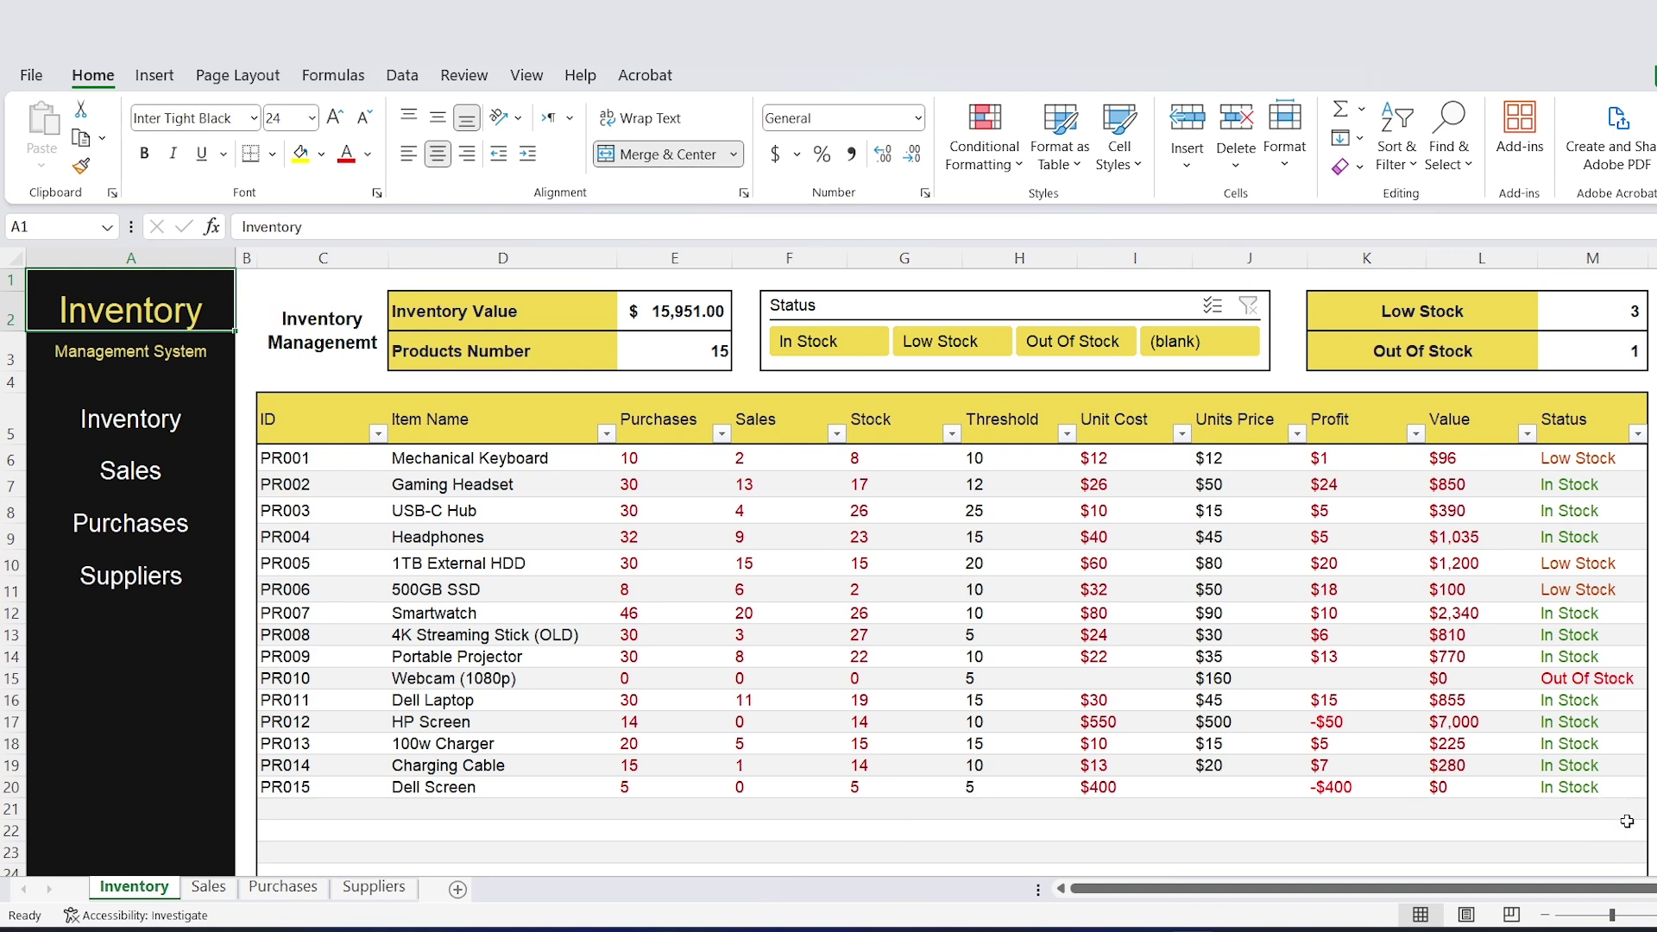
click(1248, 787)
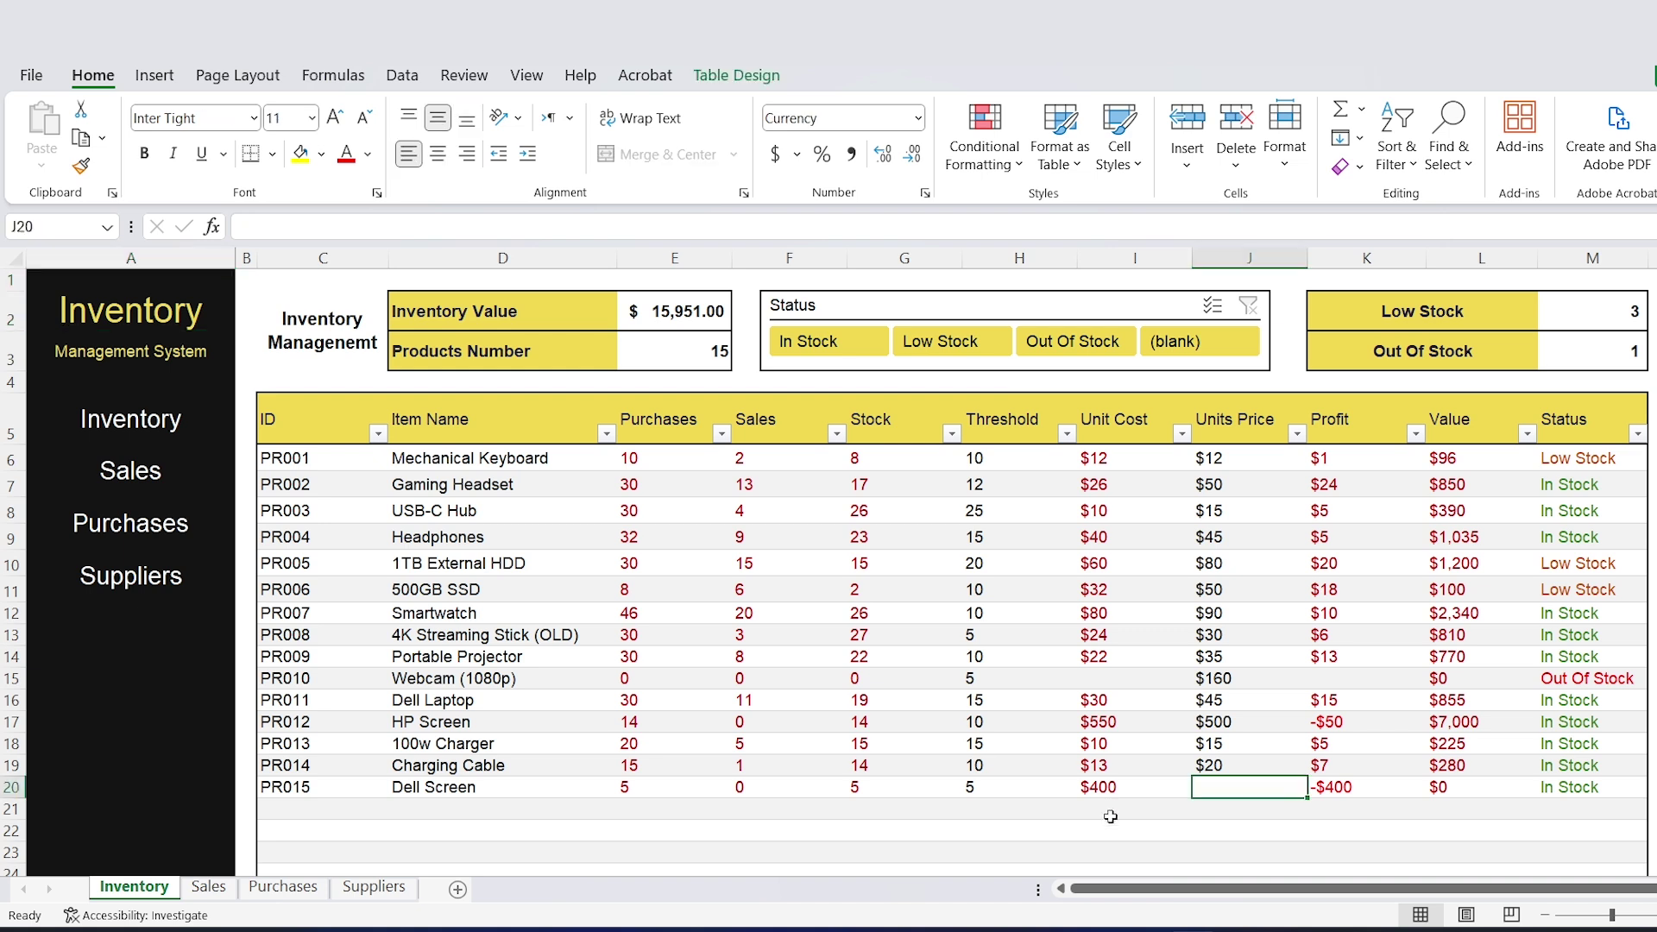
text(500)
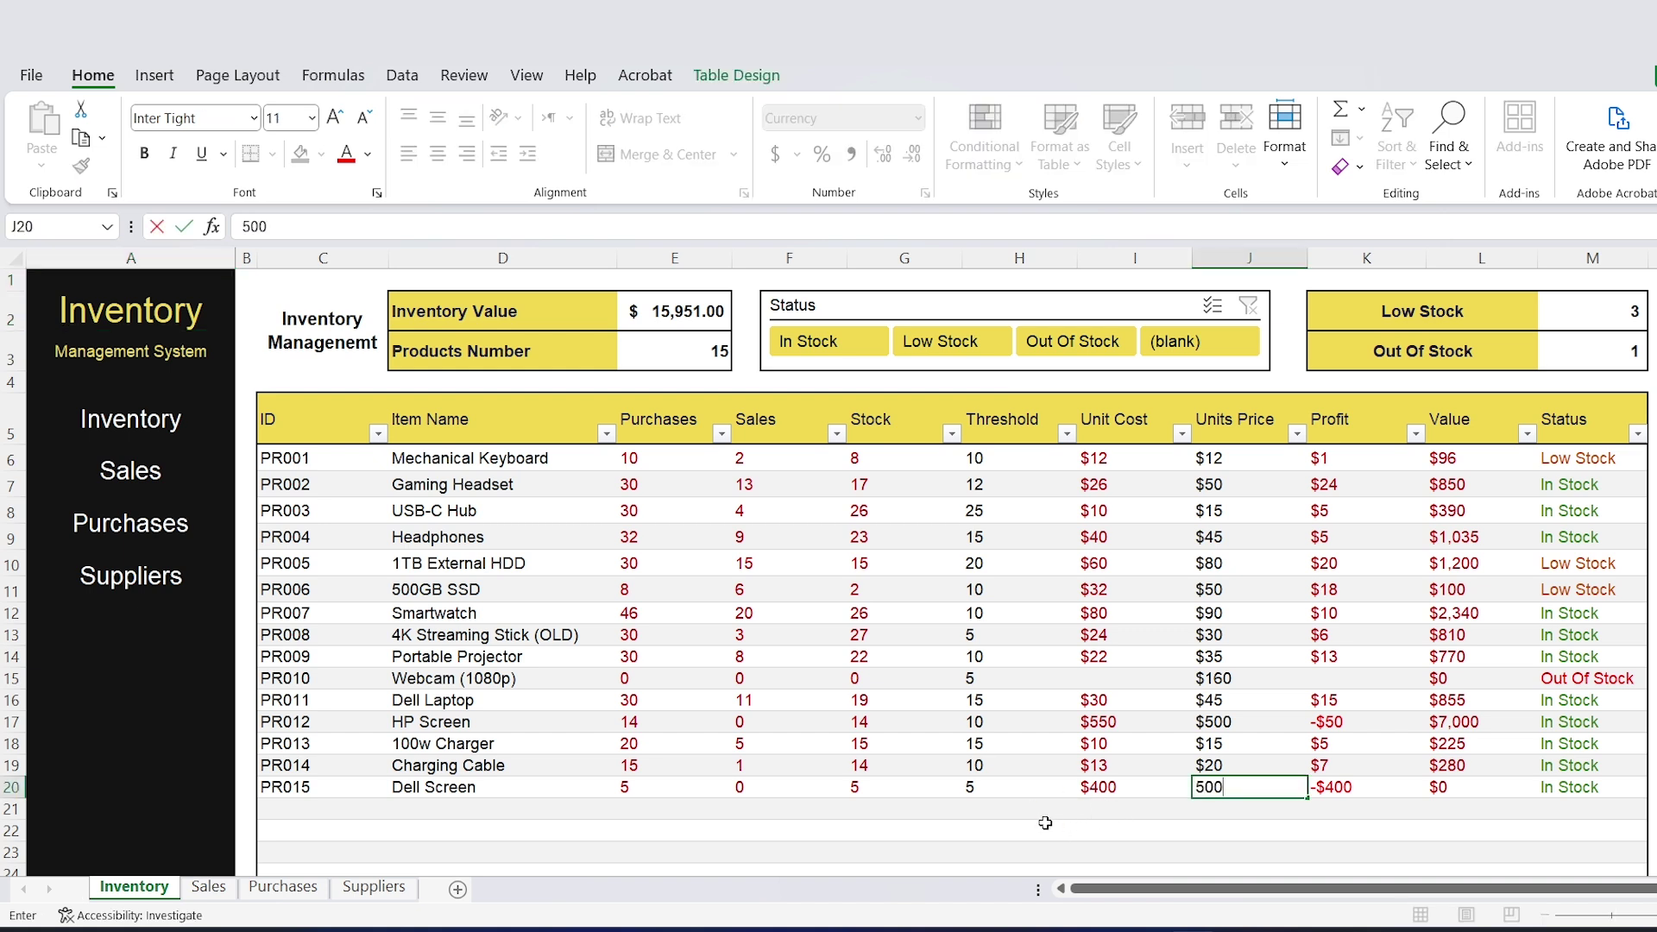
key(Return)
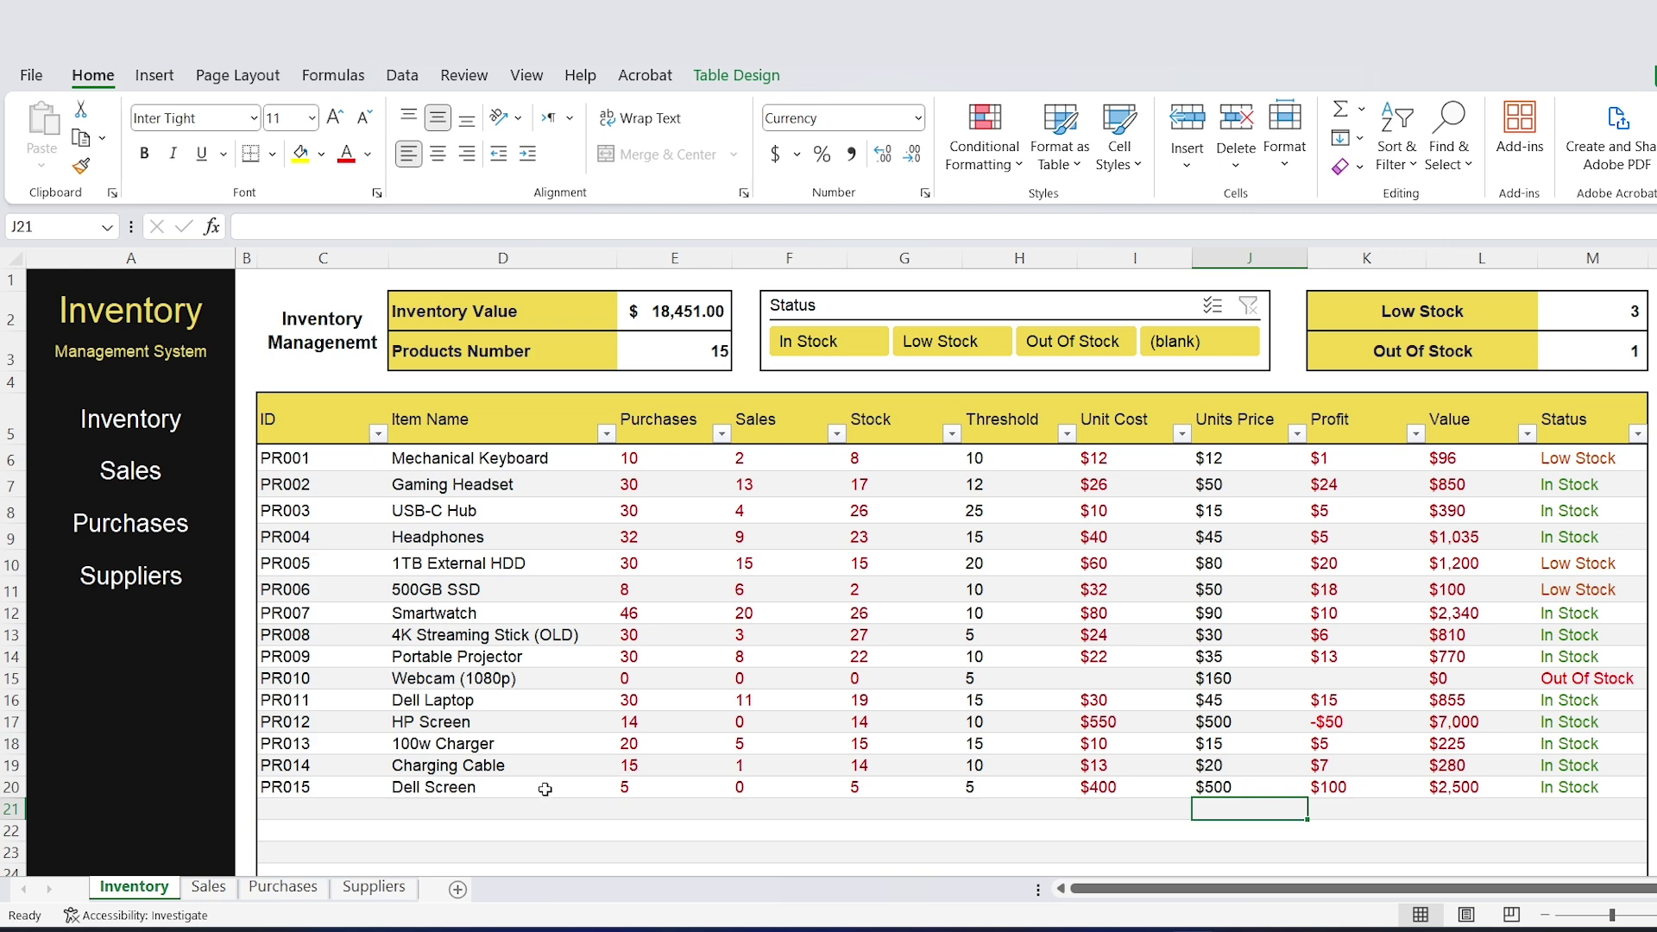
Start a sale of product PR015 on the Sales sheet, copying the client name from the 28-Feb-25 sale of the 1TB External HDD.
click(134, 474)
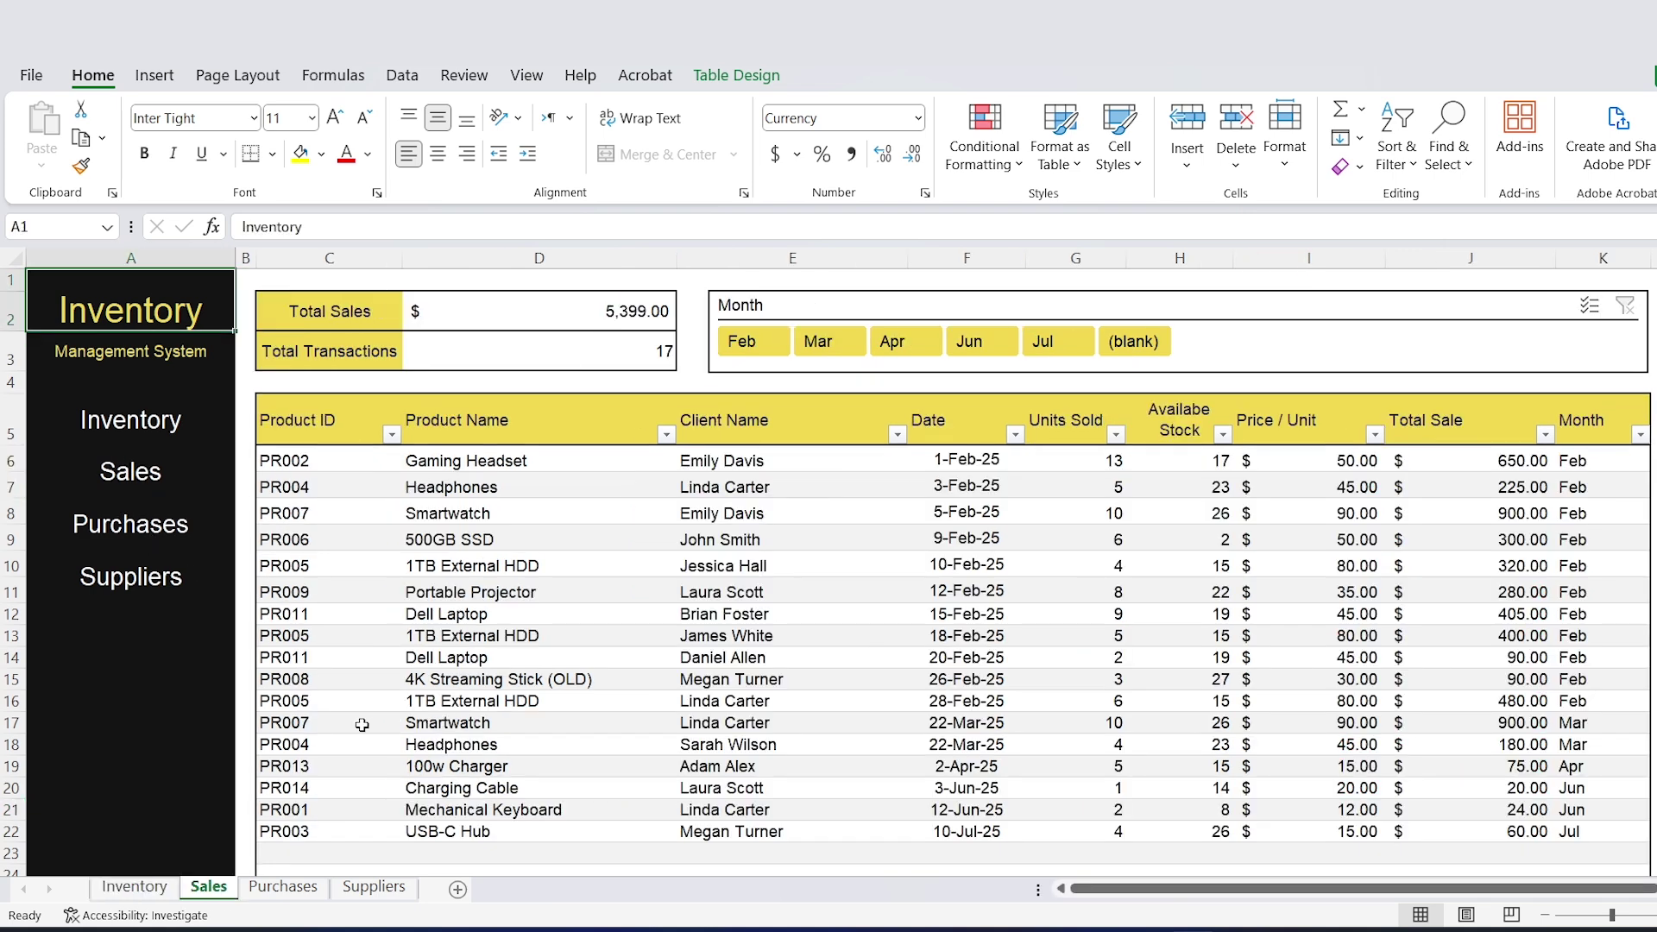
click(412, 853)
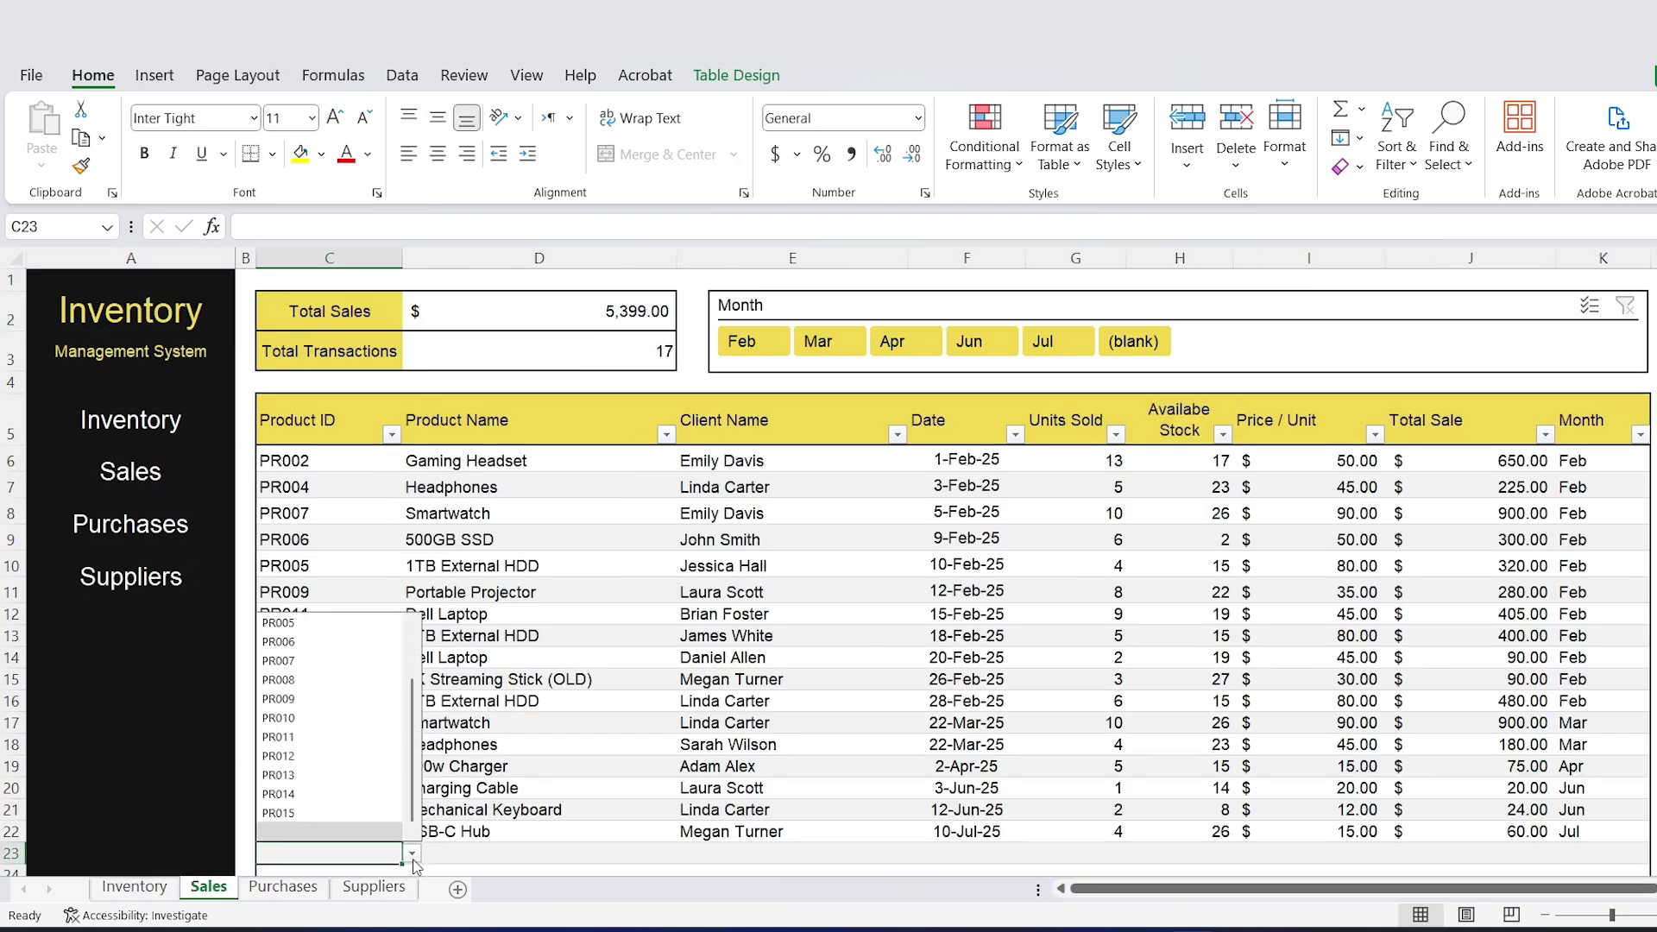
click(328, 830)
scroll(792, 604, down, 1)
click(792, 570)
key(ctrl+c)
click(758, 722)
key(ctrl+v)
Fill the Dell Screen sale's date from the row above and set its units sold to 1.
click(988, 729)
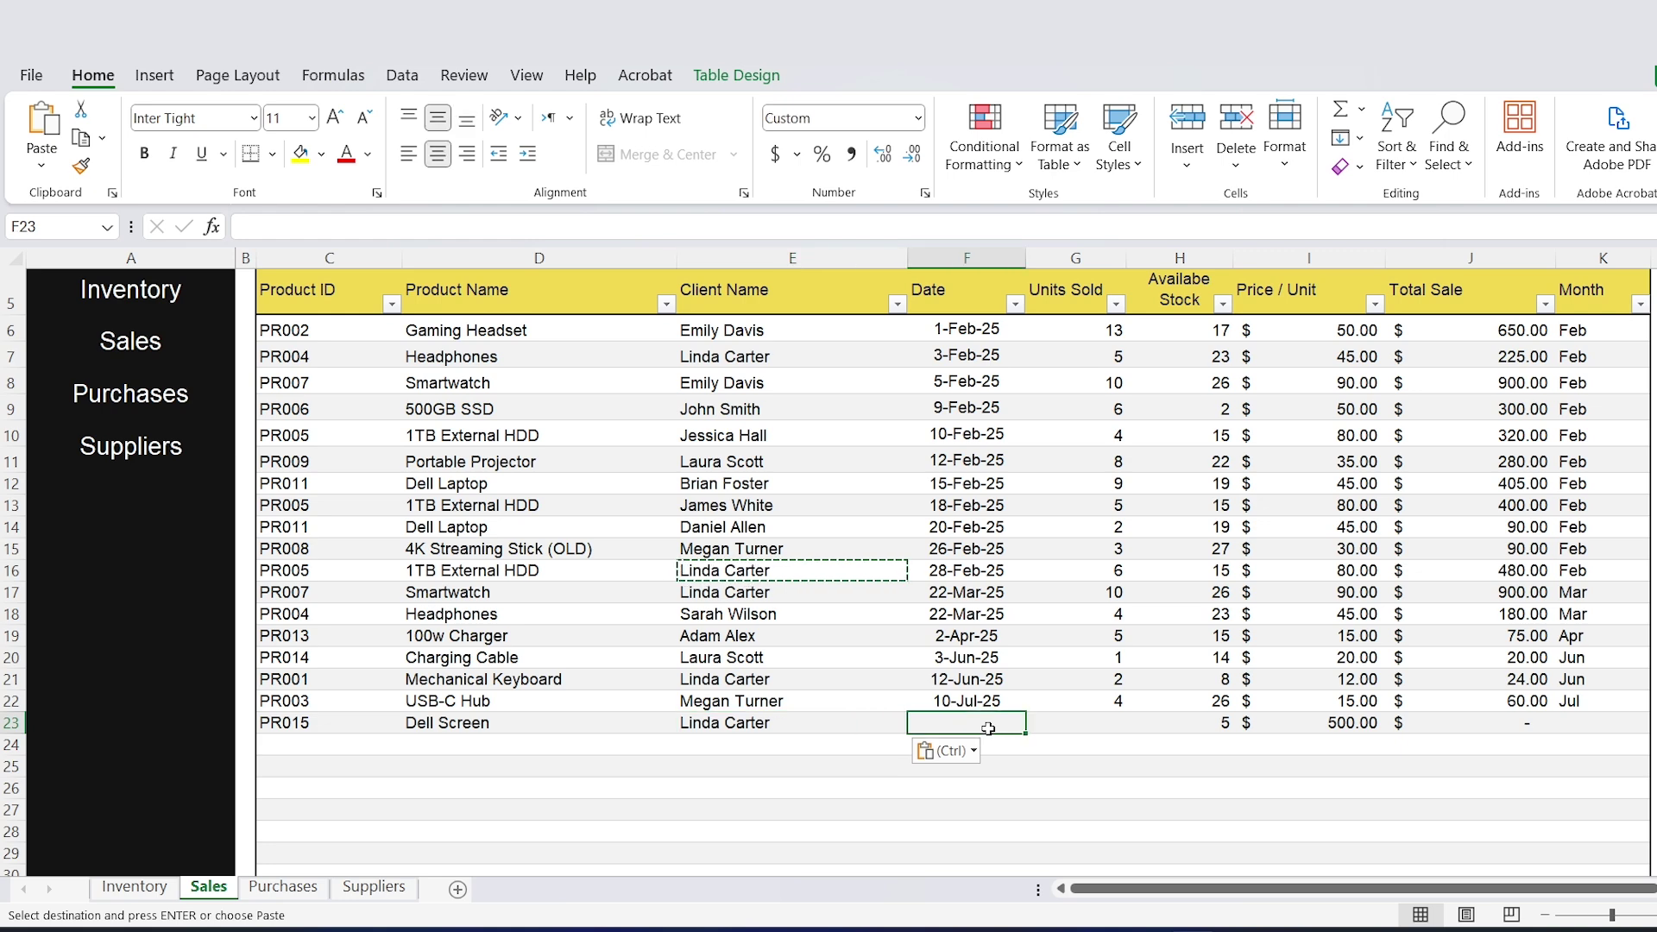
key(Escape)
key(ctrl+d)
key(Tab)
text(1)
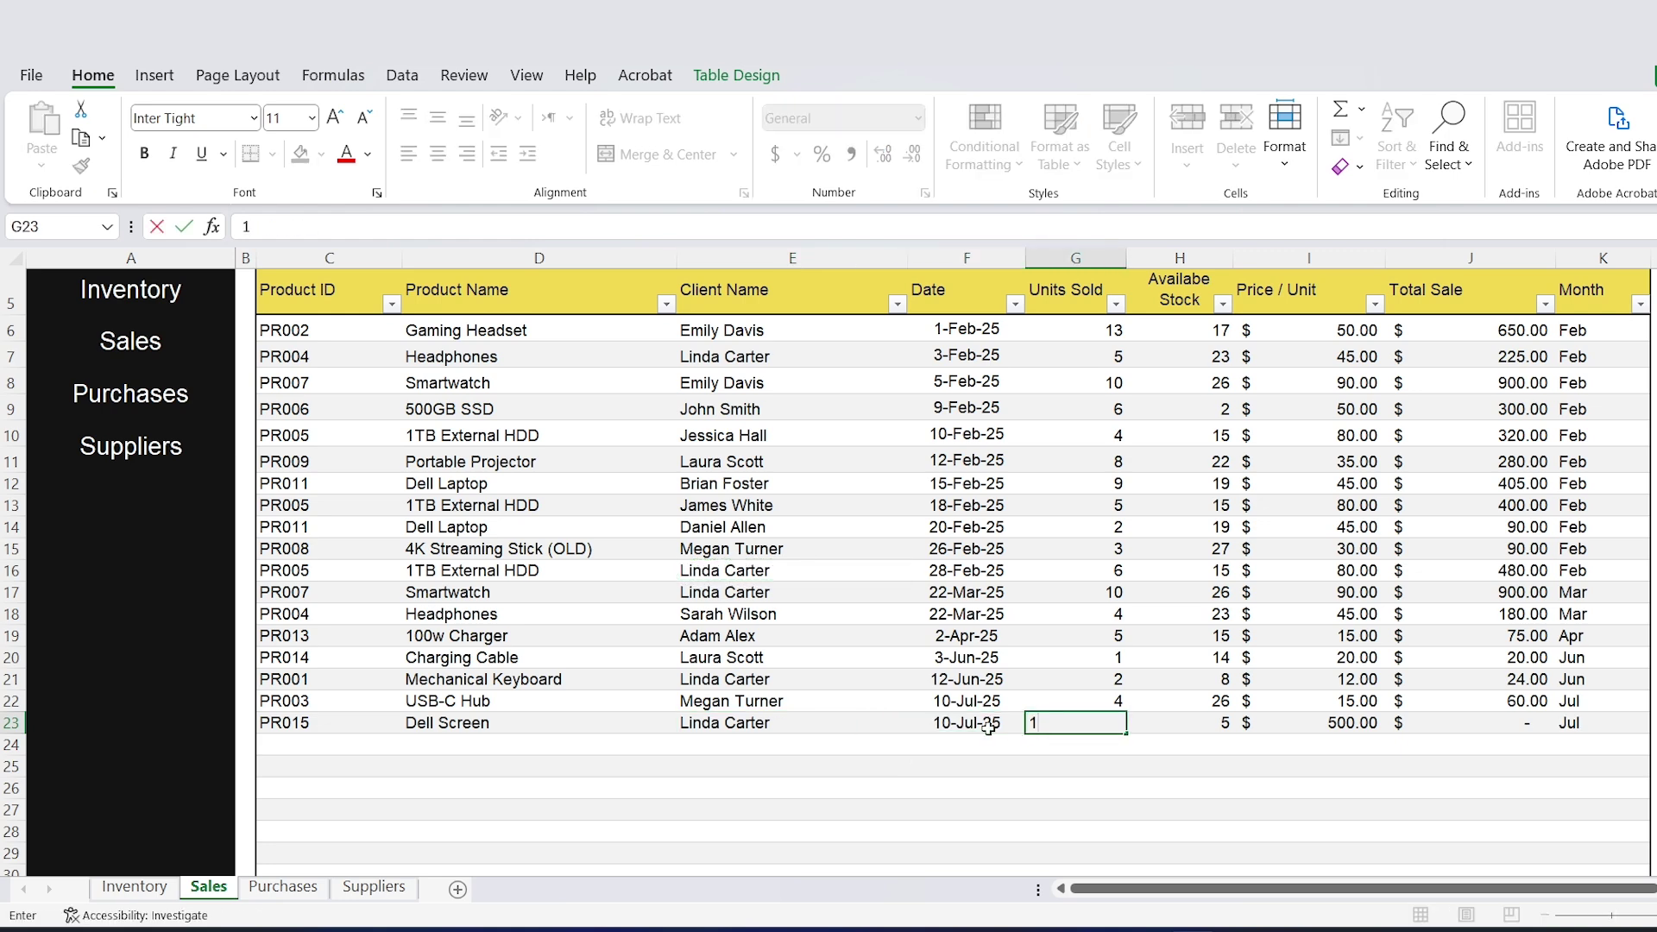
key(Tab)
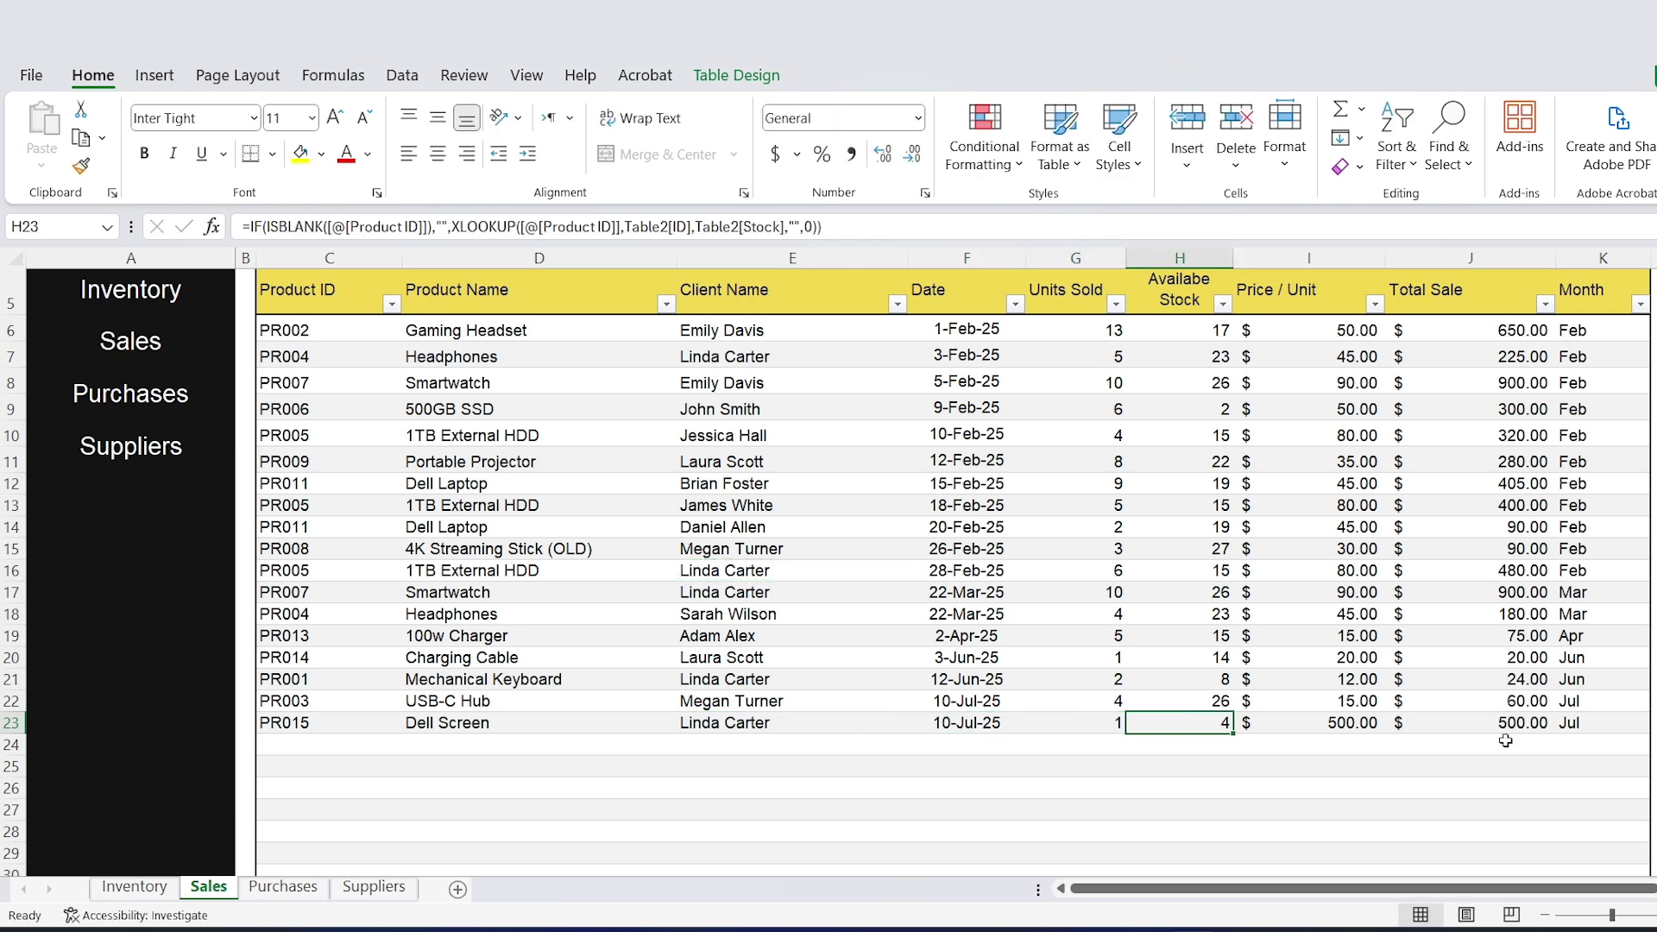
Return to the Inventory sheet and lower the Dell Screen's stock threshold to 2.
scroll(1506, 740, up, 2)
click(122, 427)
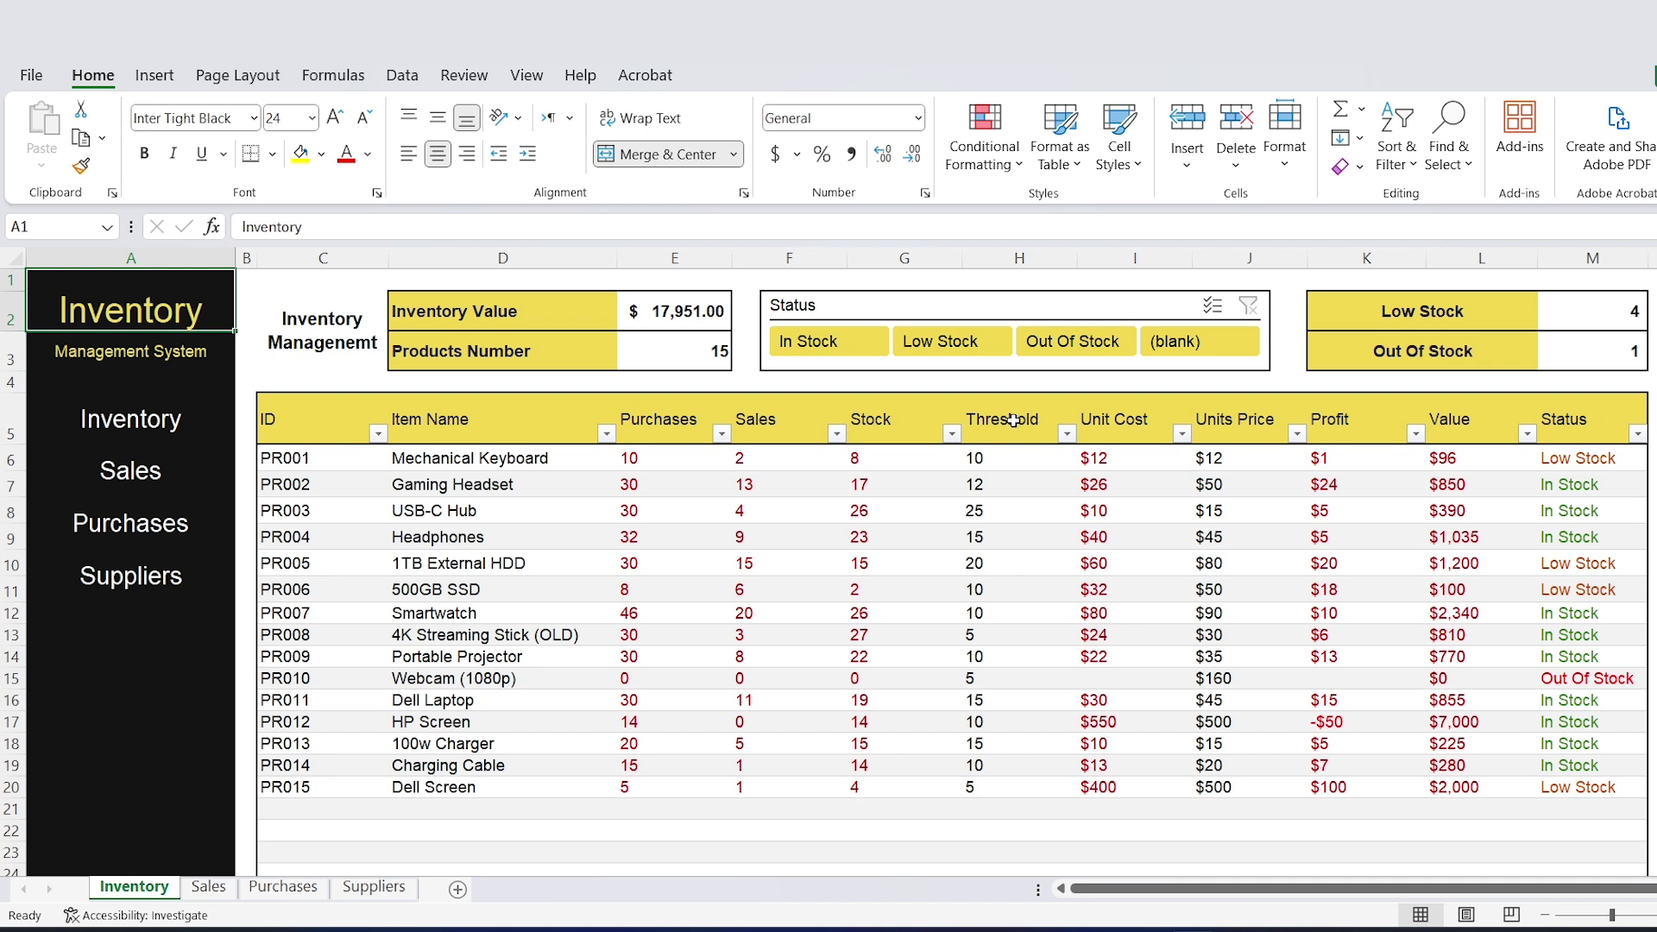
click(979, 789)
text(2)
key(Return)
Set the Dell Screen's stock threshold back to 5.
click(1029, 792)
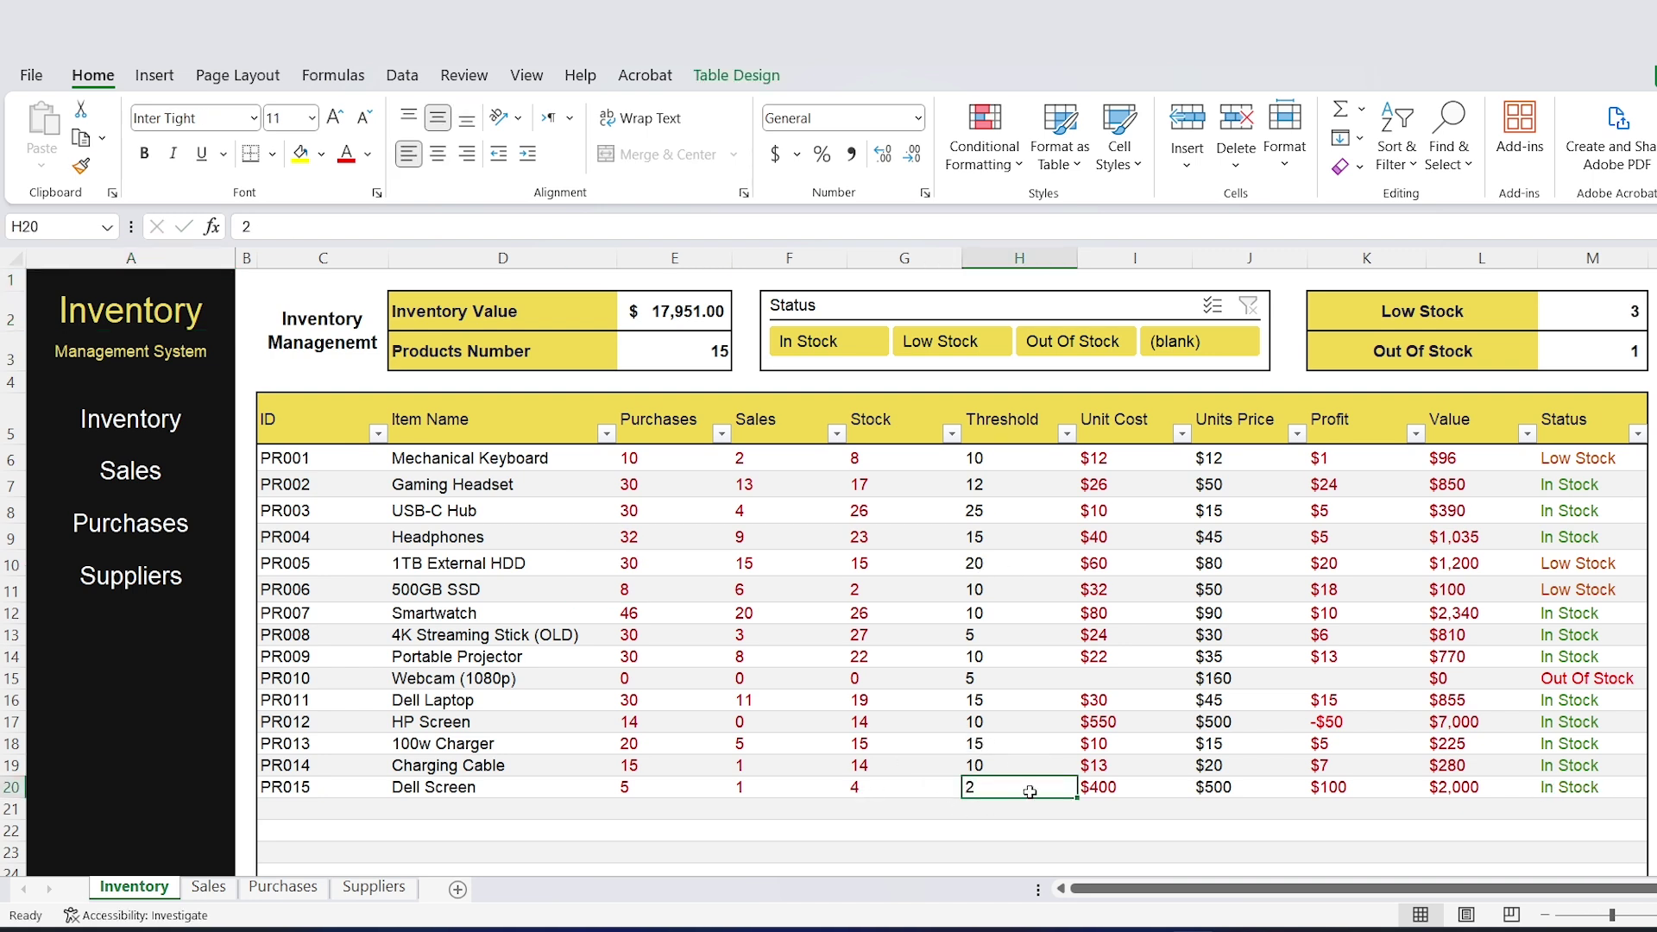
text(5)
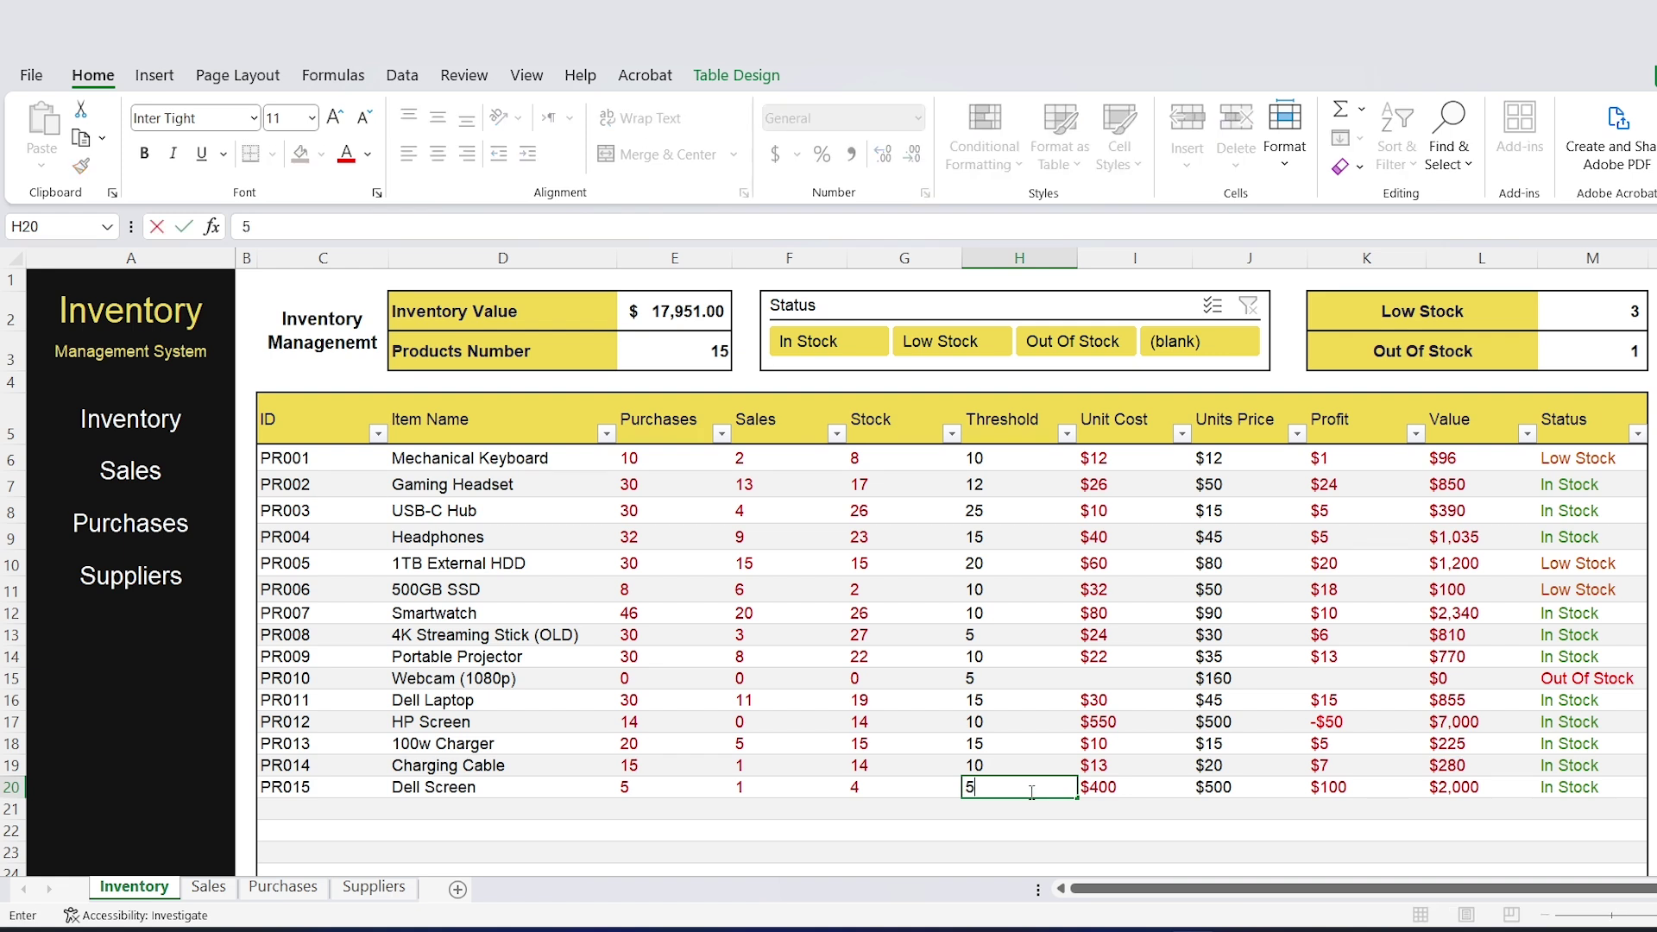
key(Return)
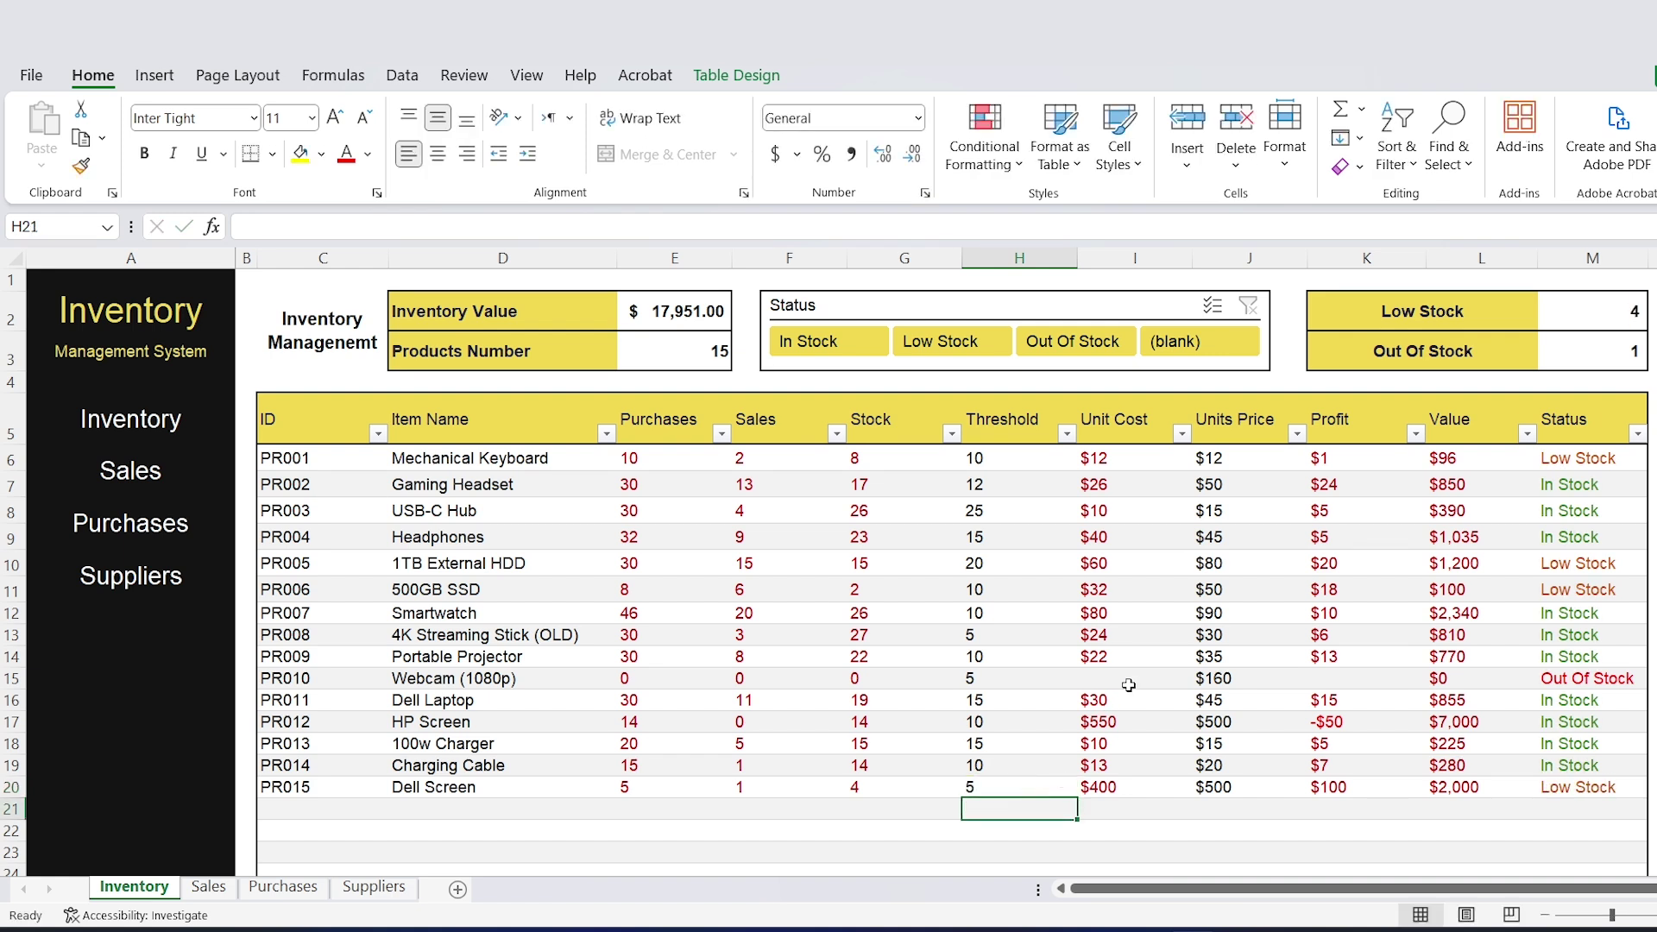
Filter the inventory to Low Stock items and examine the 500GB SSD's purchases, sales, stock and threshold.
click(952, 341)
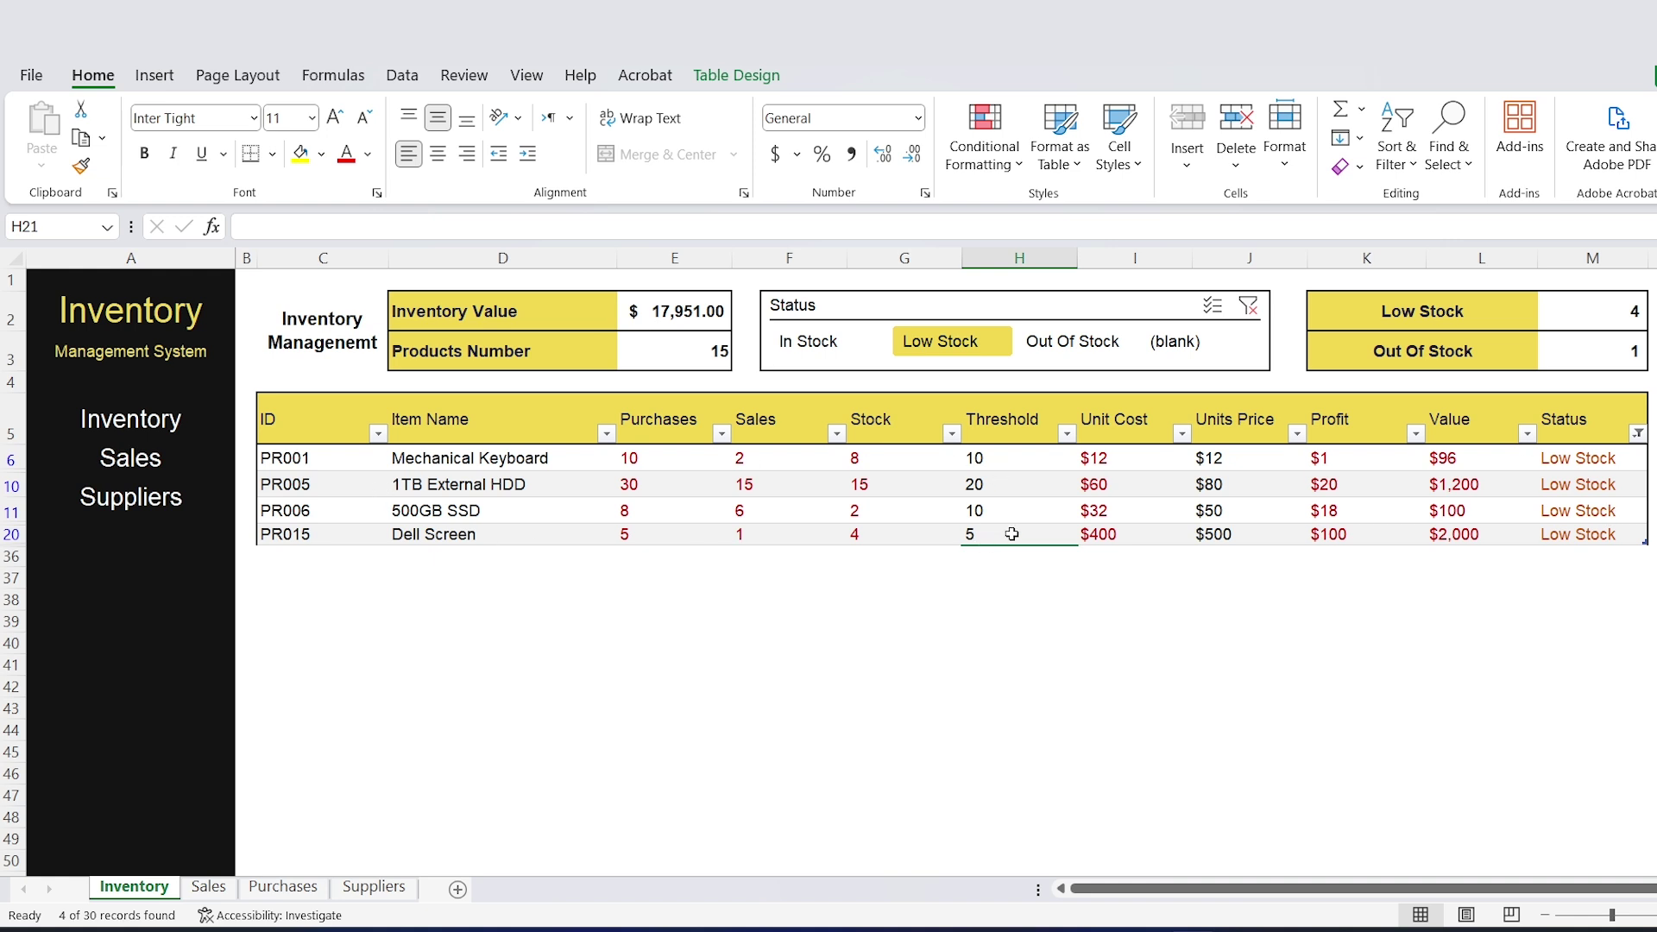
click(1030, 510)
key(Left)
key(Left)
key(Left)
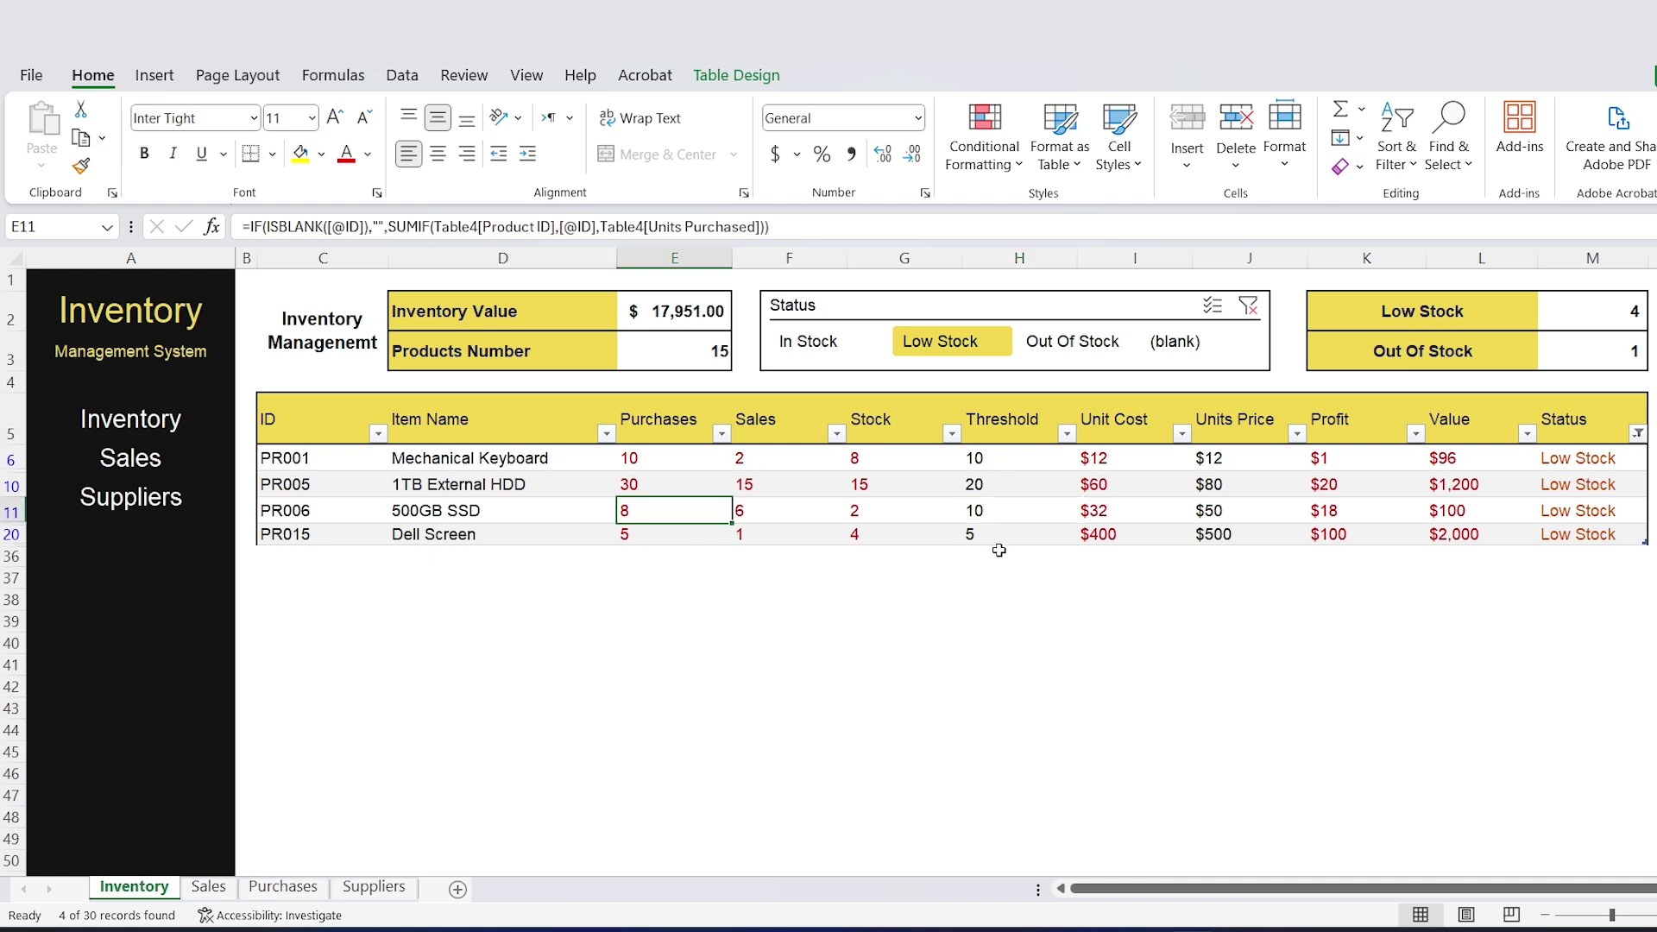
key(Right)
key(Right)
key(Right)
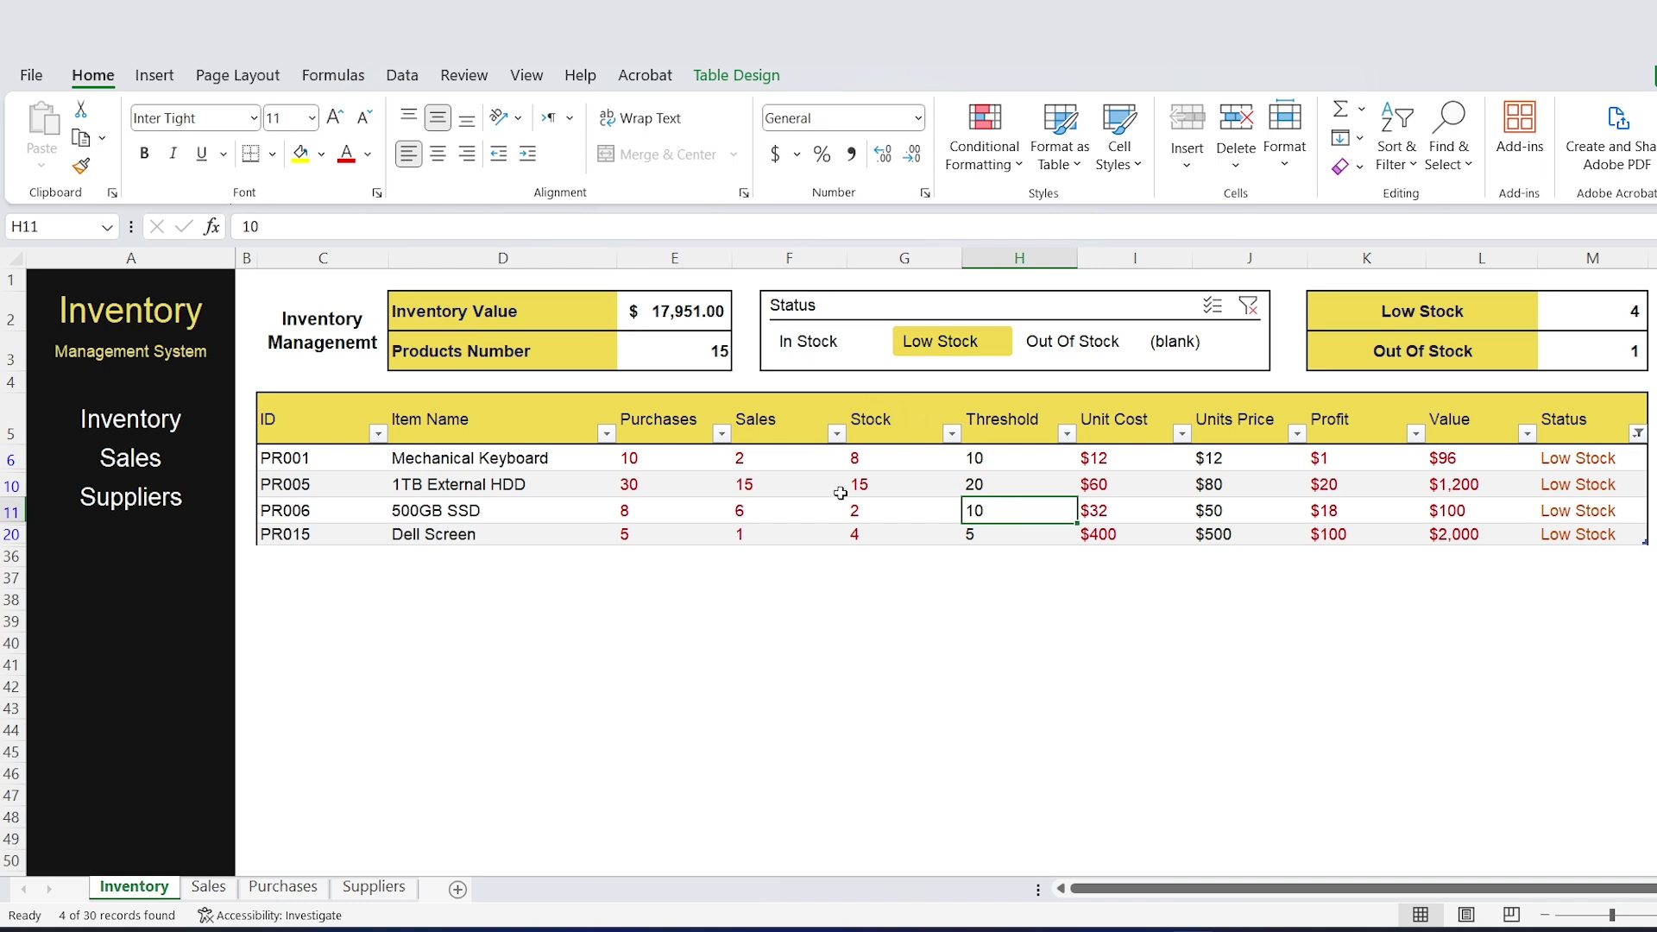
click(860, 511)
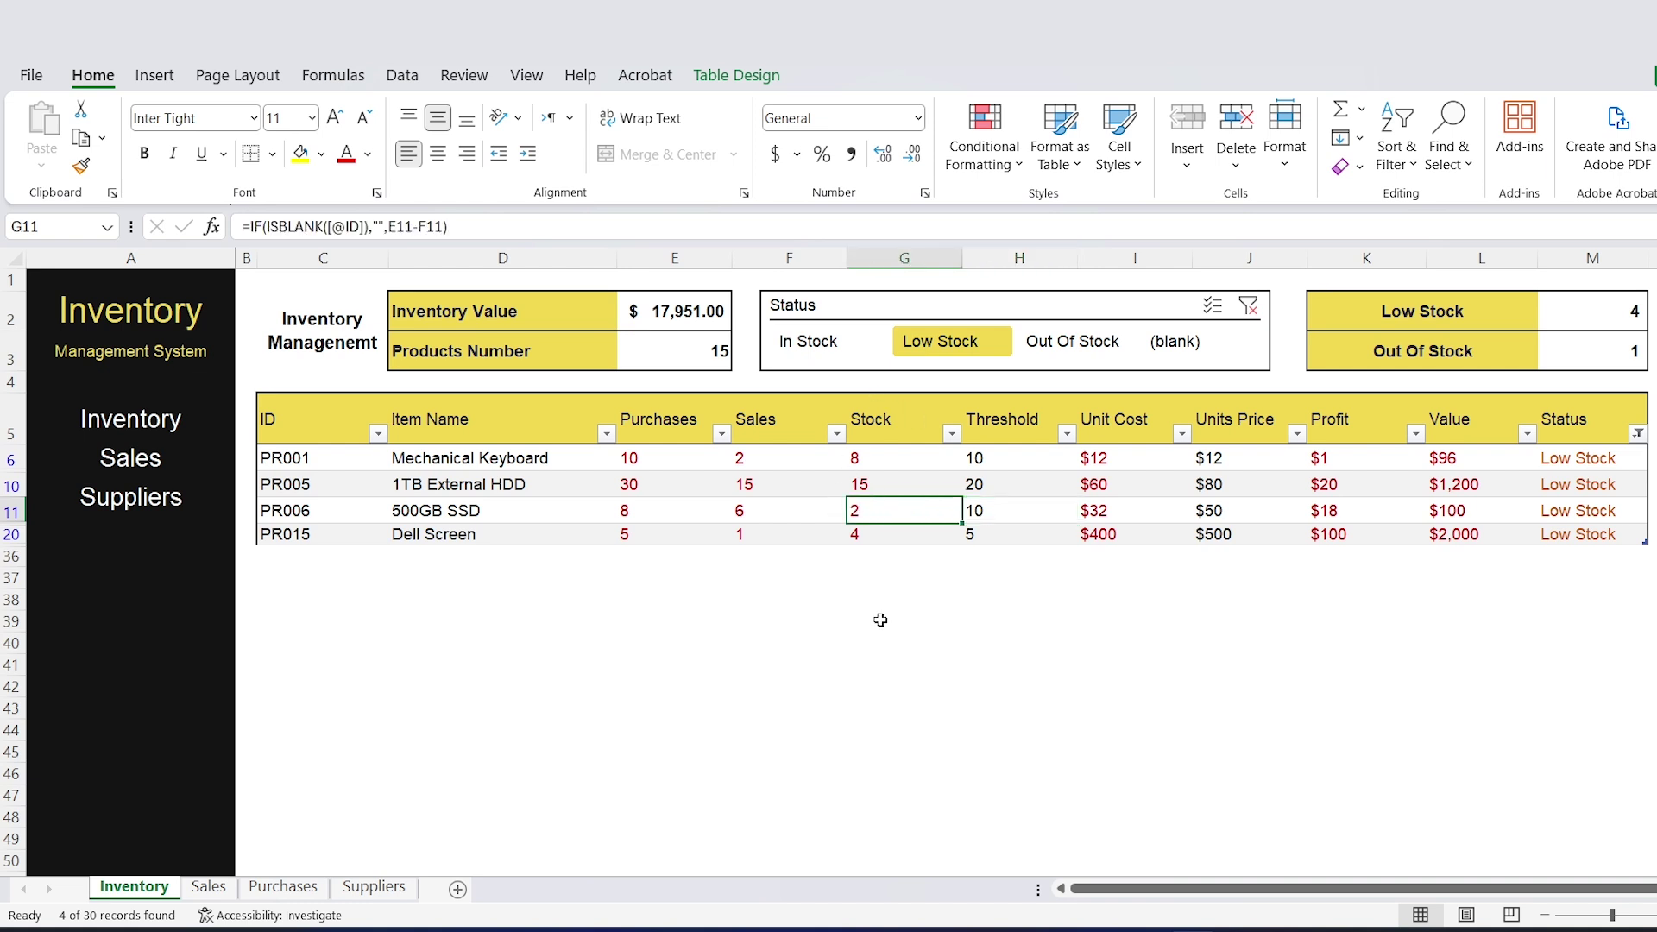